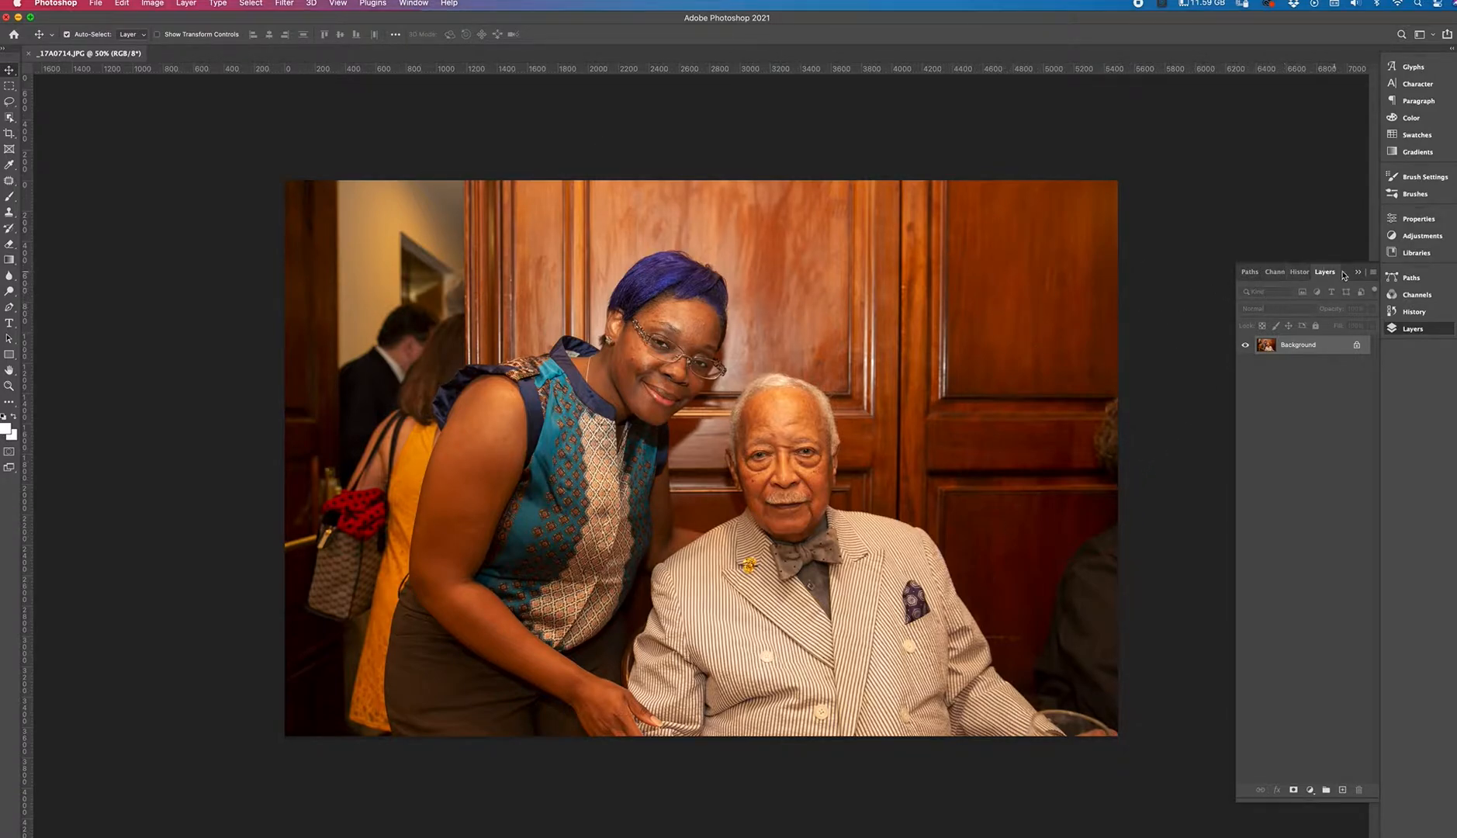
# Convert the Background into a regular layer named "Layer Mask".
pyautogui.doubleClick(1296, 349)
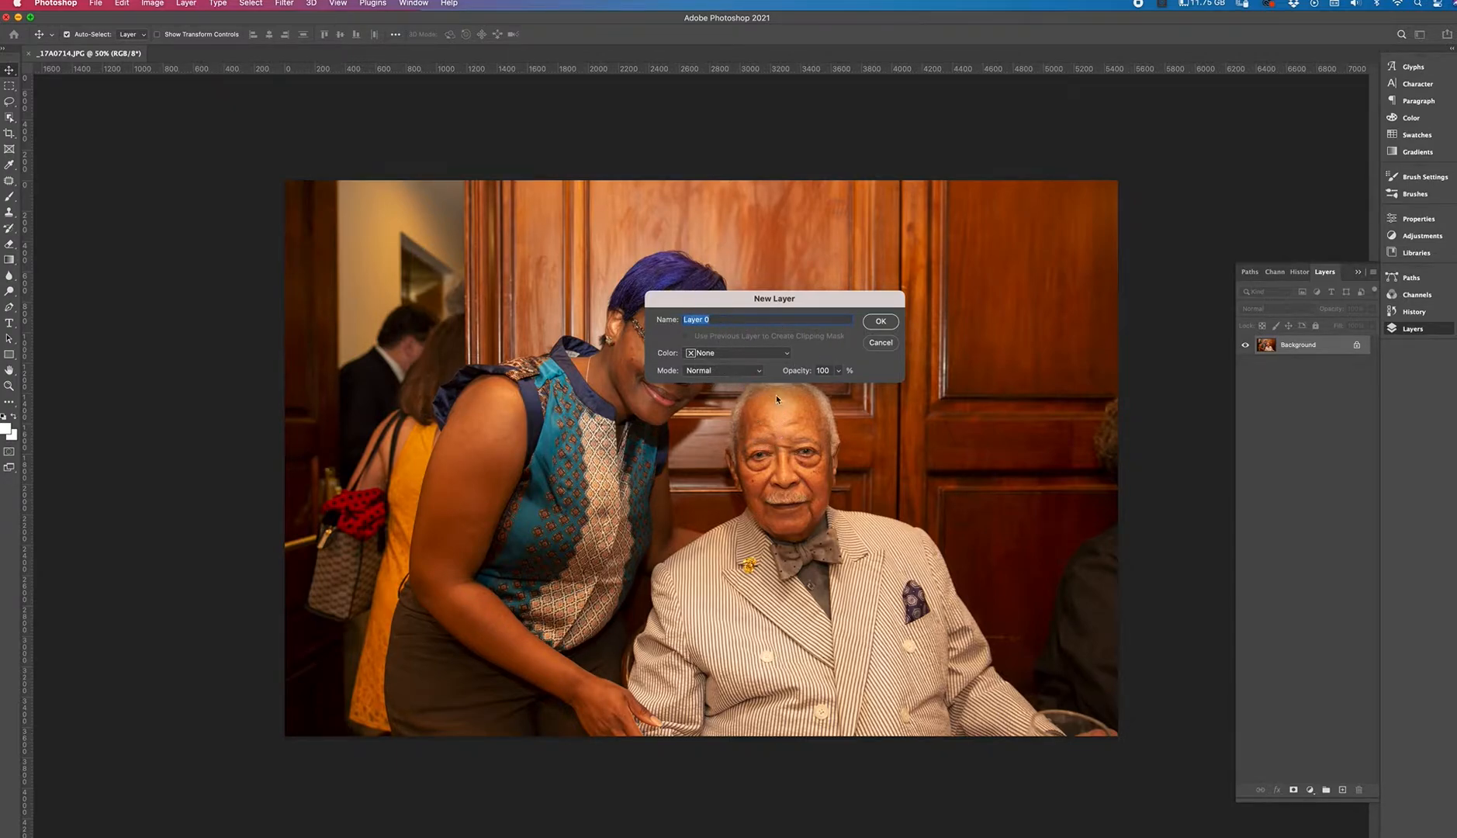
pyautogui.write('La')
pyautogui.click(881, 321)
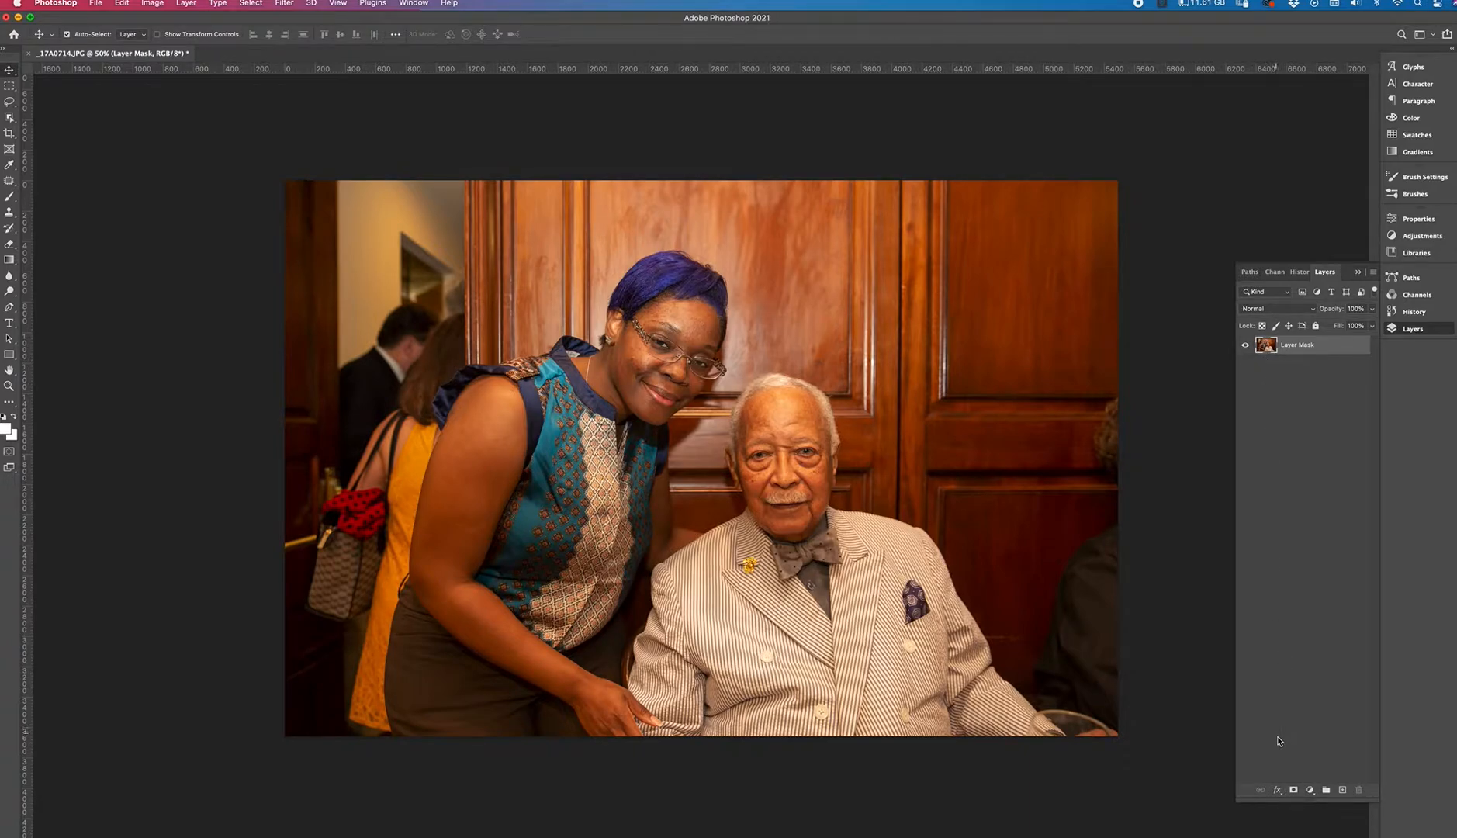
# Add a layer mask to the layer and switch to the Brush tool.
pyautogui.click(1292, 790)
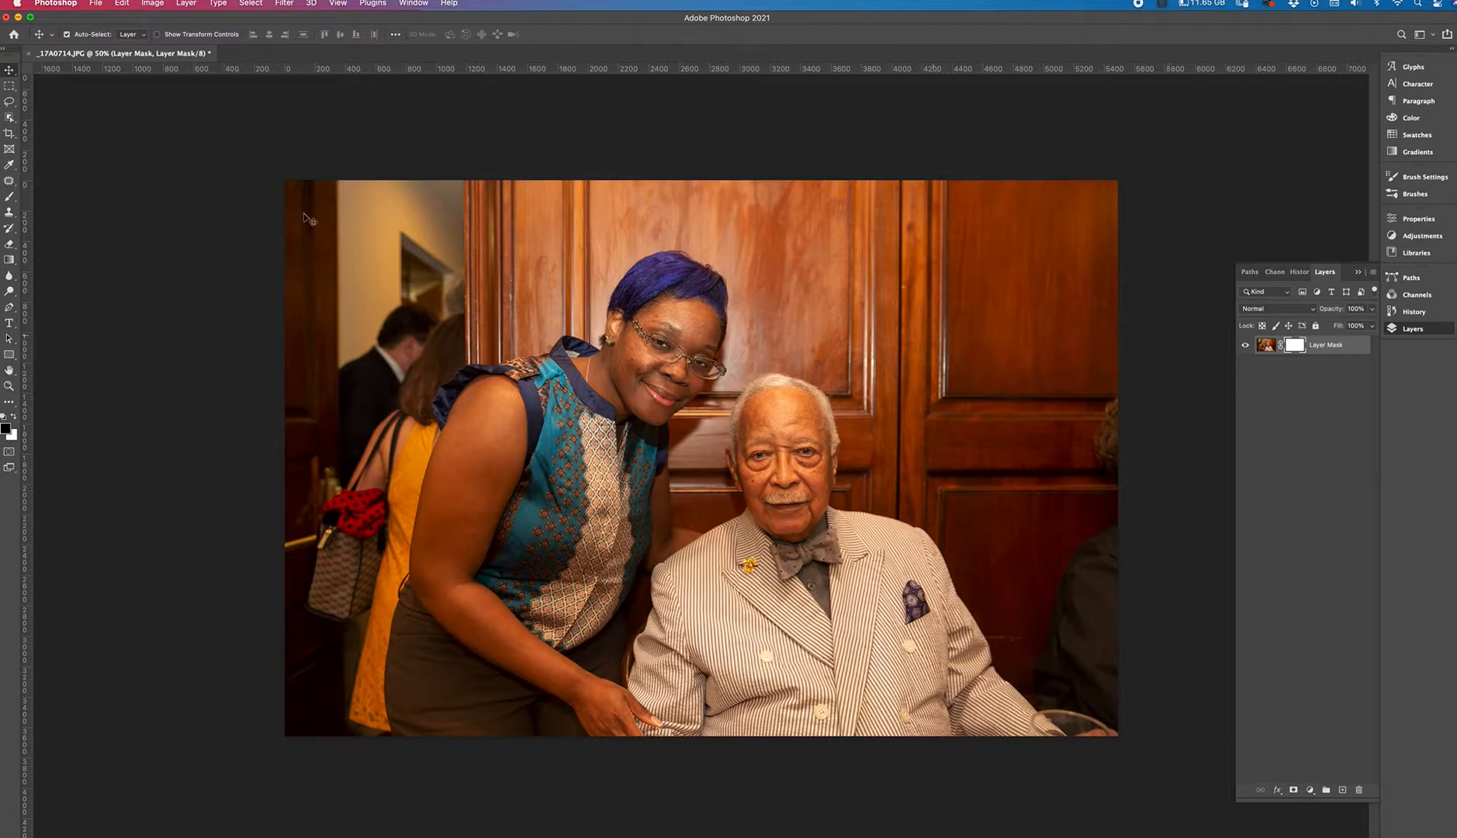
pyautogui.click(10, 199)
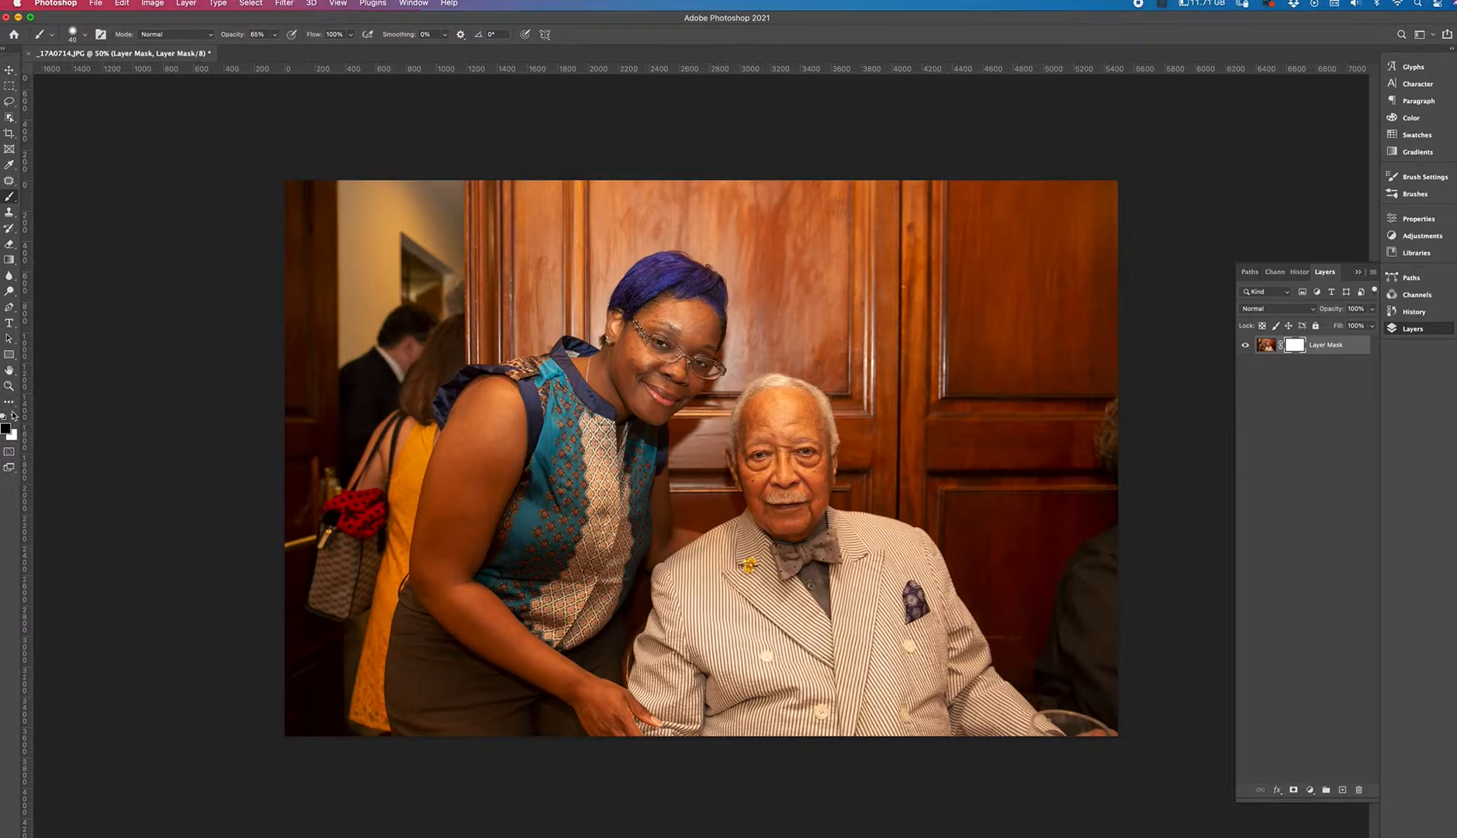
# Paint a trial stroke across the woman's top, then undo the stroke and the layer mask.
pyautogui.moveTo(6, 435)
pyautogui.moveTo(542, 369); pyautogui.dragTo(676, 431)
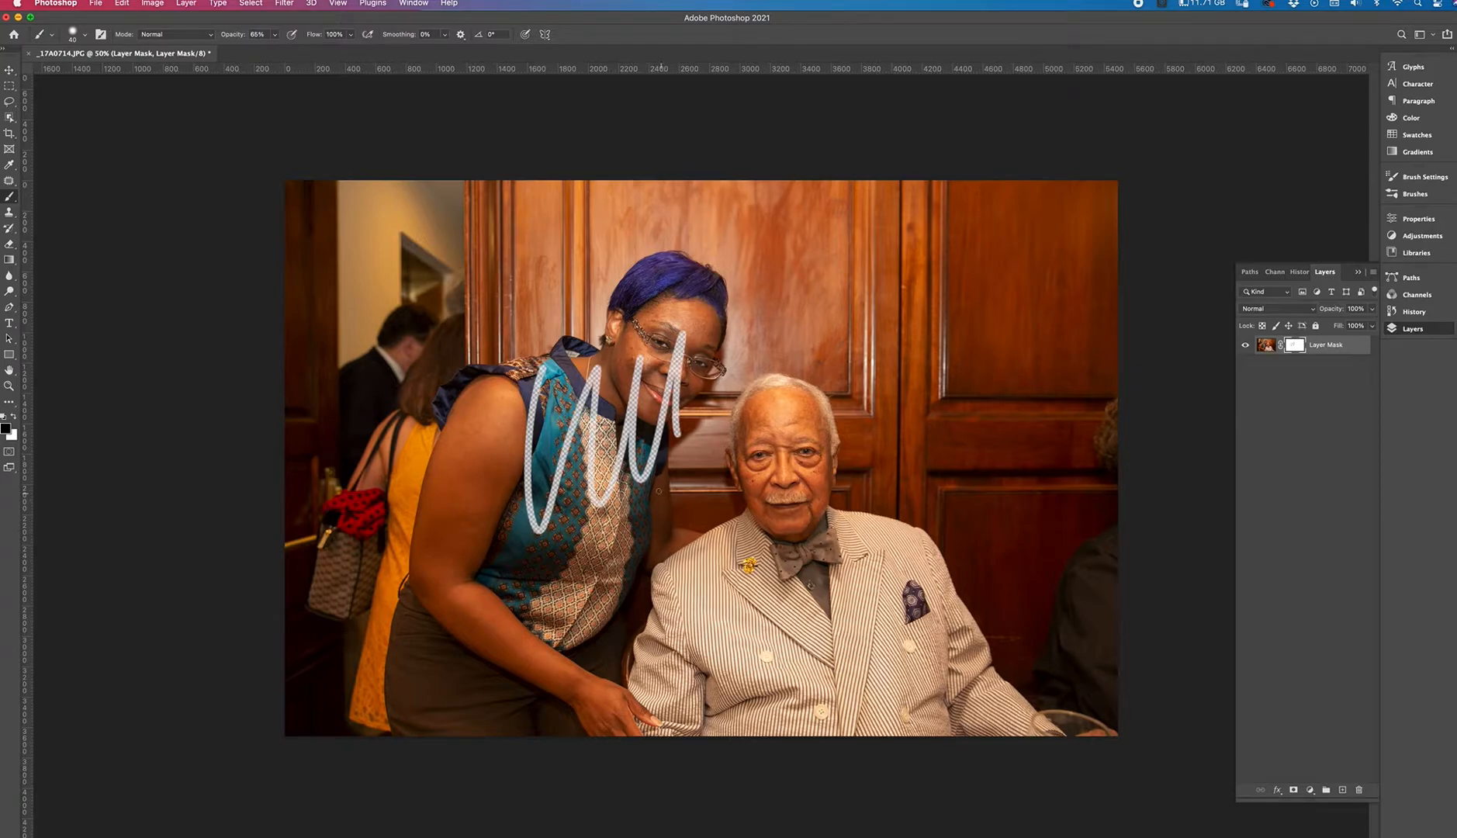
pyautogui.press('super+z')
pyautogui.press('super+z')
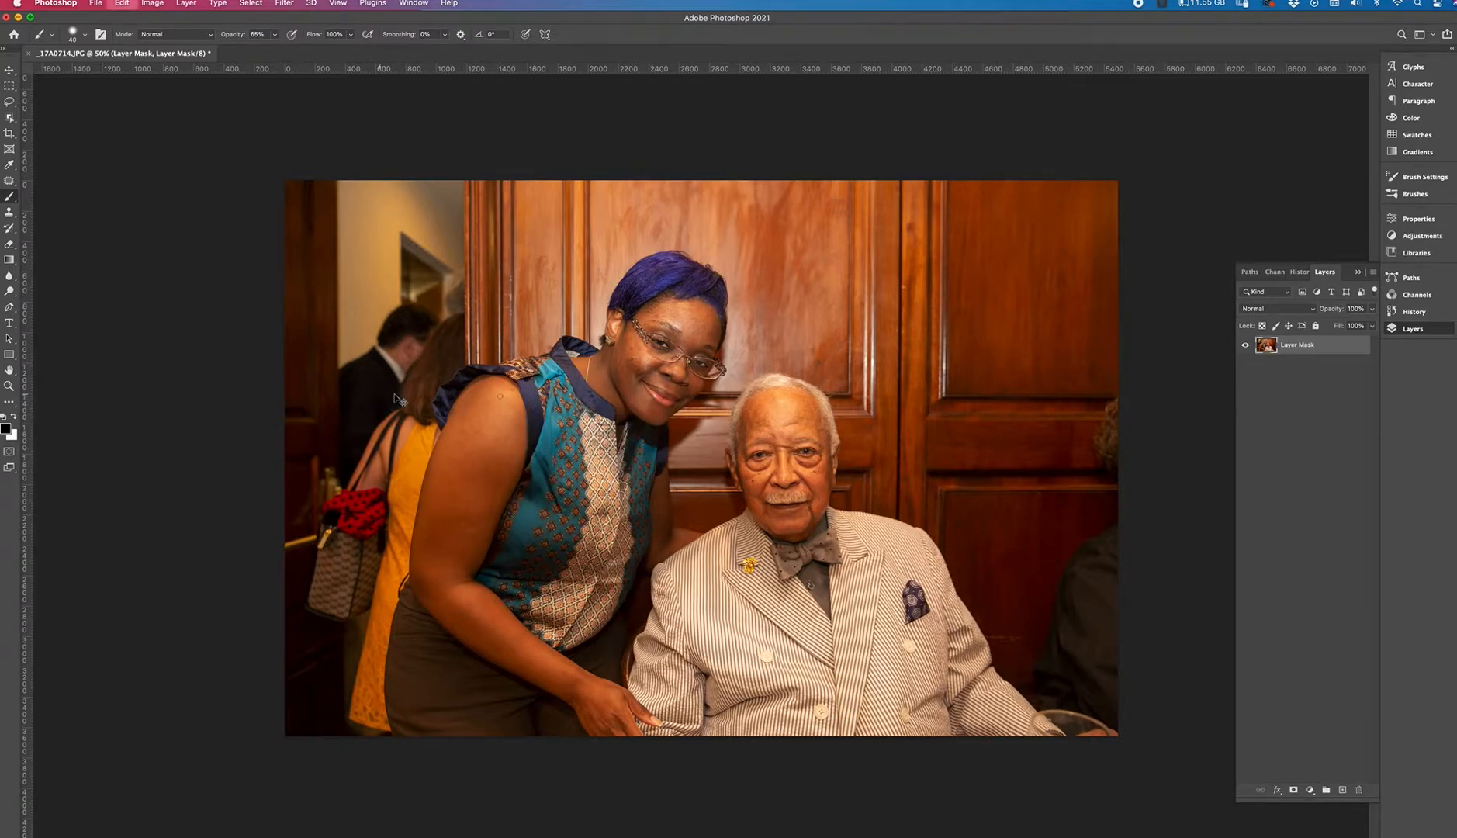
# Swap the foreground and background colors and paint a trial white stroke over the woman's top.
pyautogui.click(3, 417)
pyautogui.click(14, 417)
pyautogui.moveTo(559, 480)
pyautogui.mouseDown()
pyautogui.moveTo(626, 463)
pyautogui.moveTo(631, 478)
pyautogui.mouseUp()
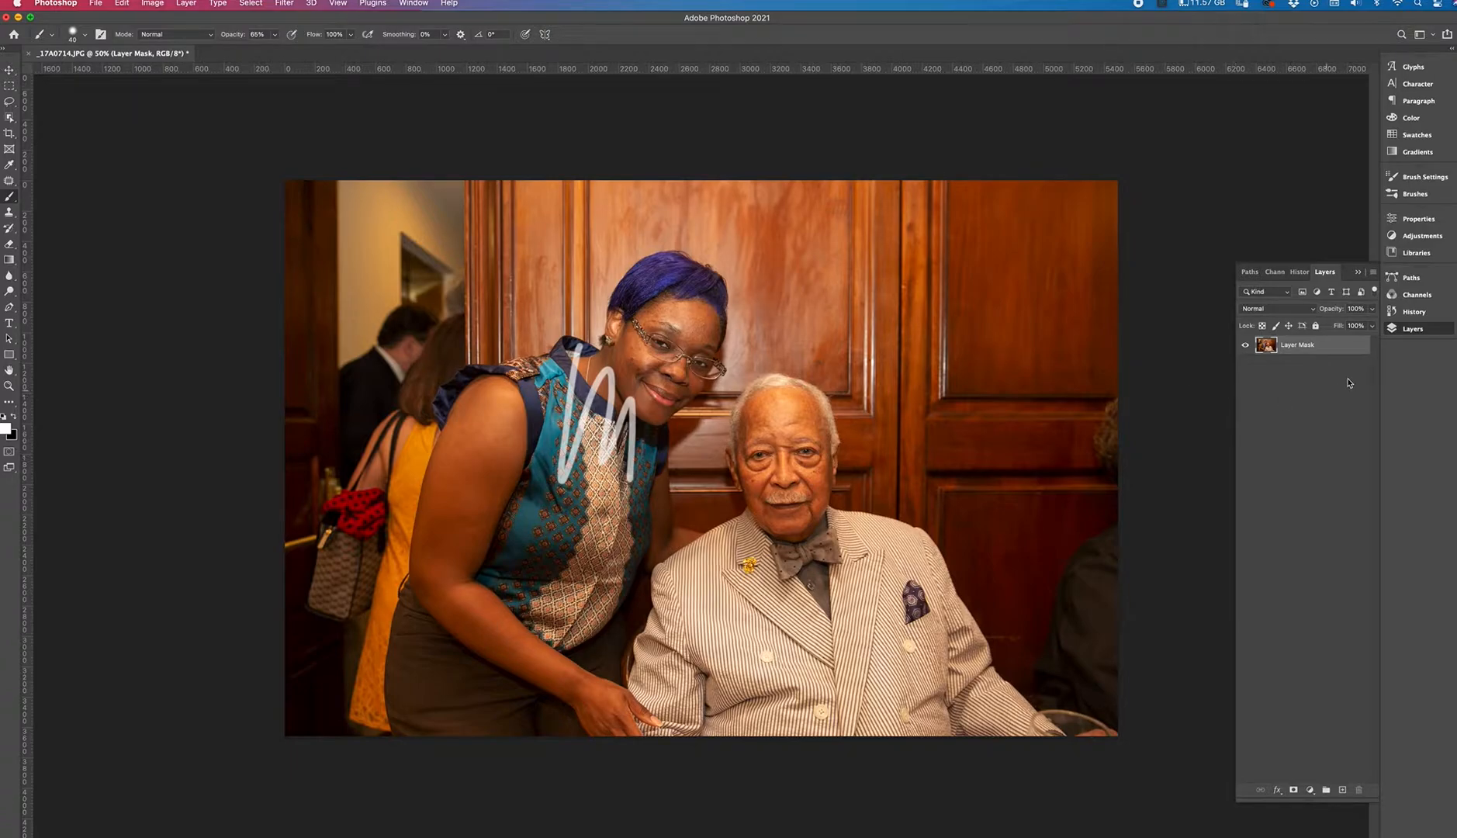
# Revert the document to its original opened snapshot in the history list and return to the layers.
pyautogui.click(1413, 311)
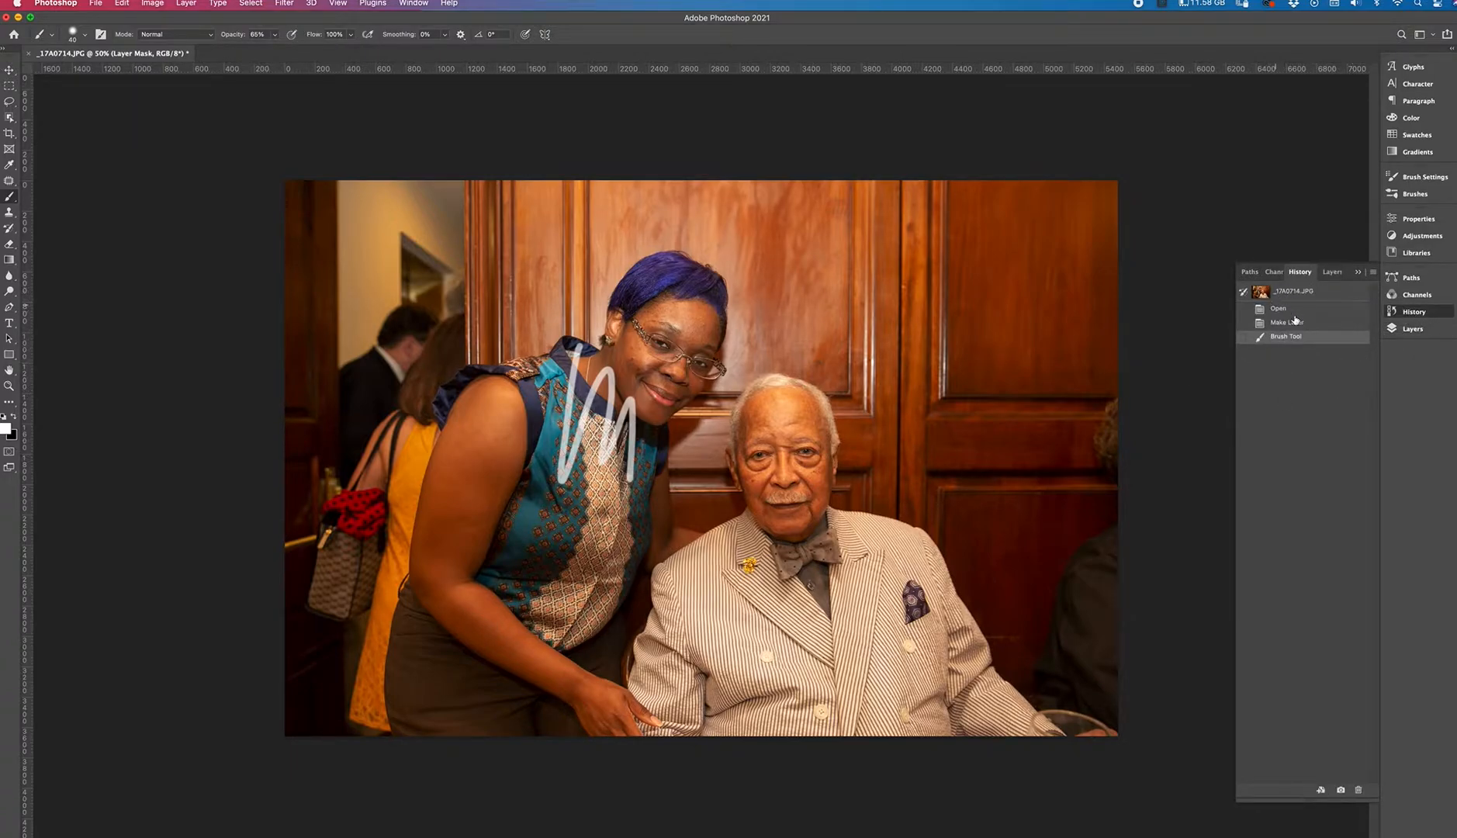
pyautogui.click(1413, 329)
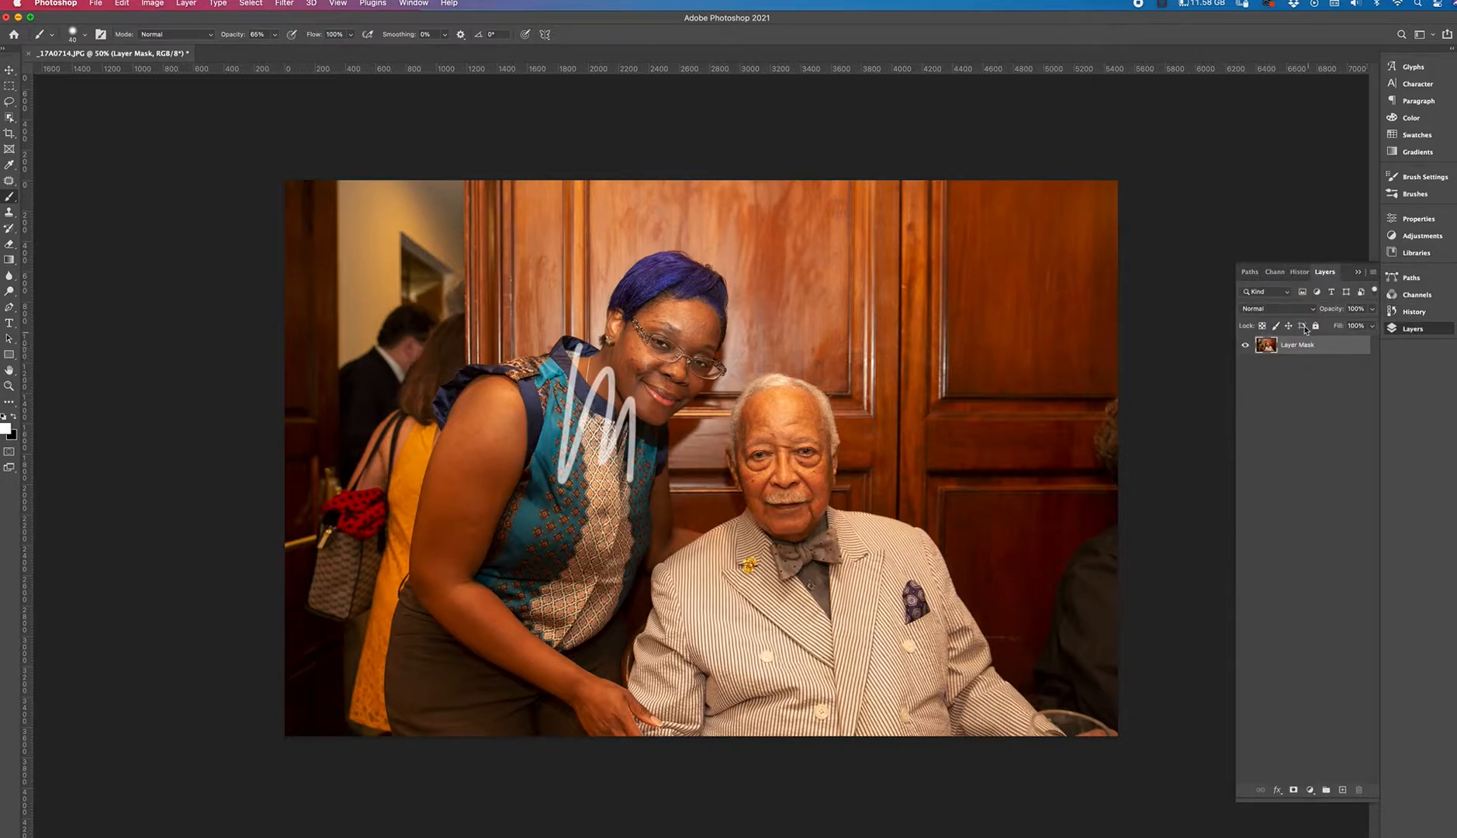
pyautogui.click(1411, 311)
pyautogui.click(1294, 293)
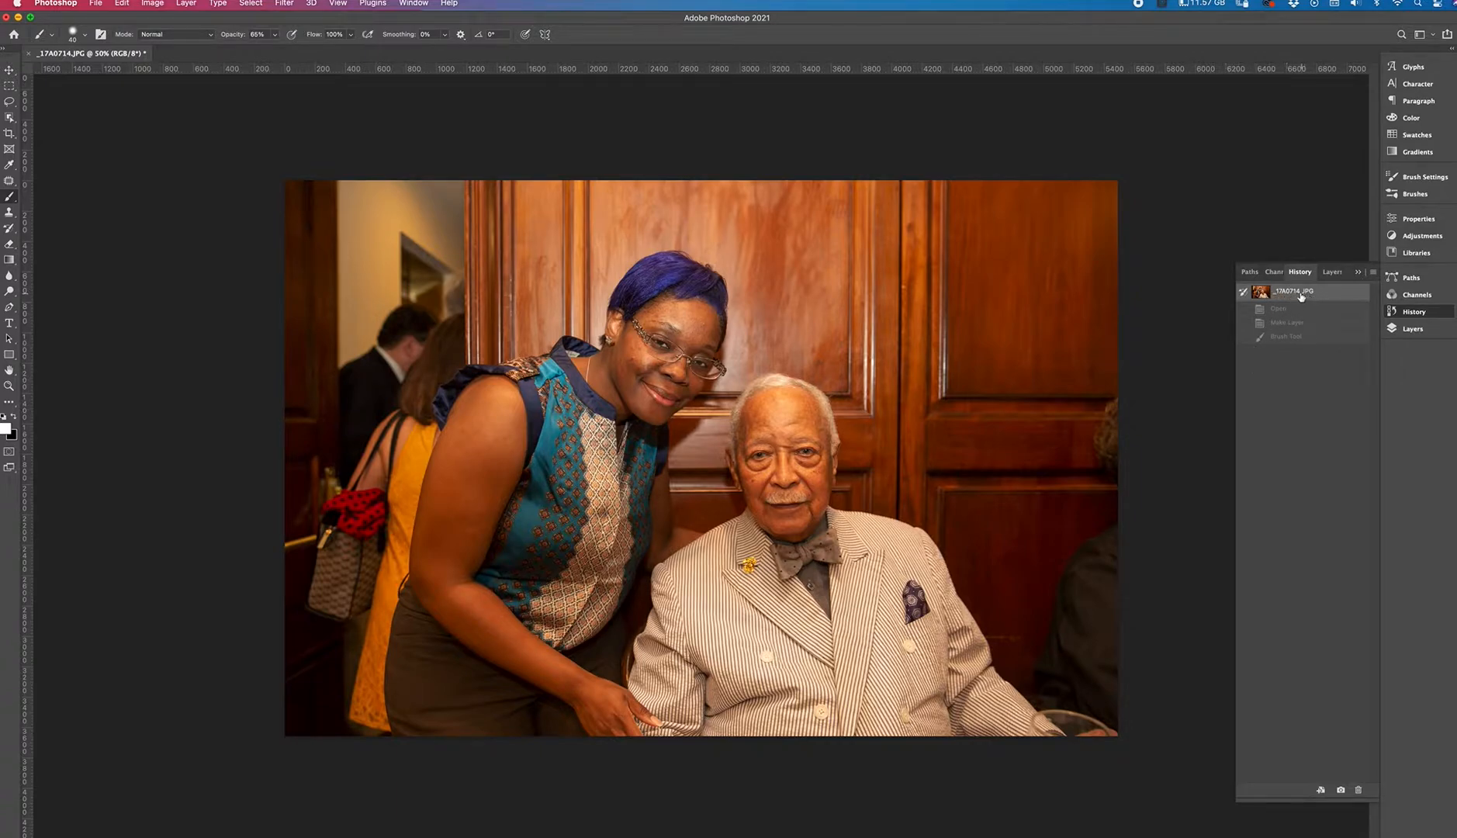
pyautogui.click(1413, 329)
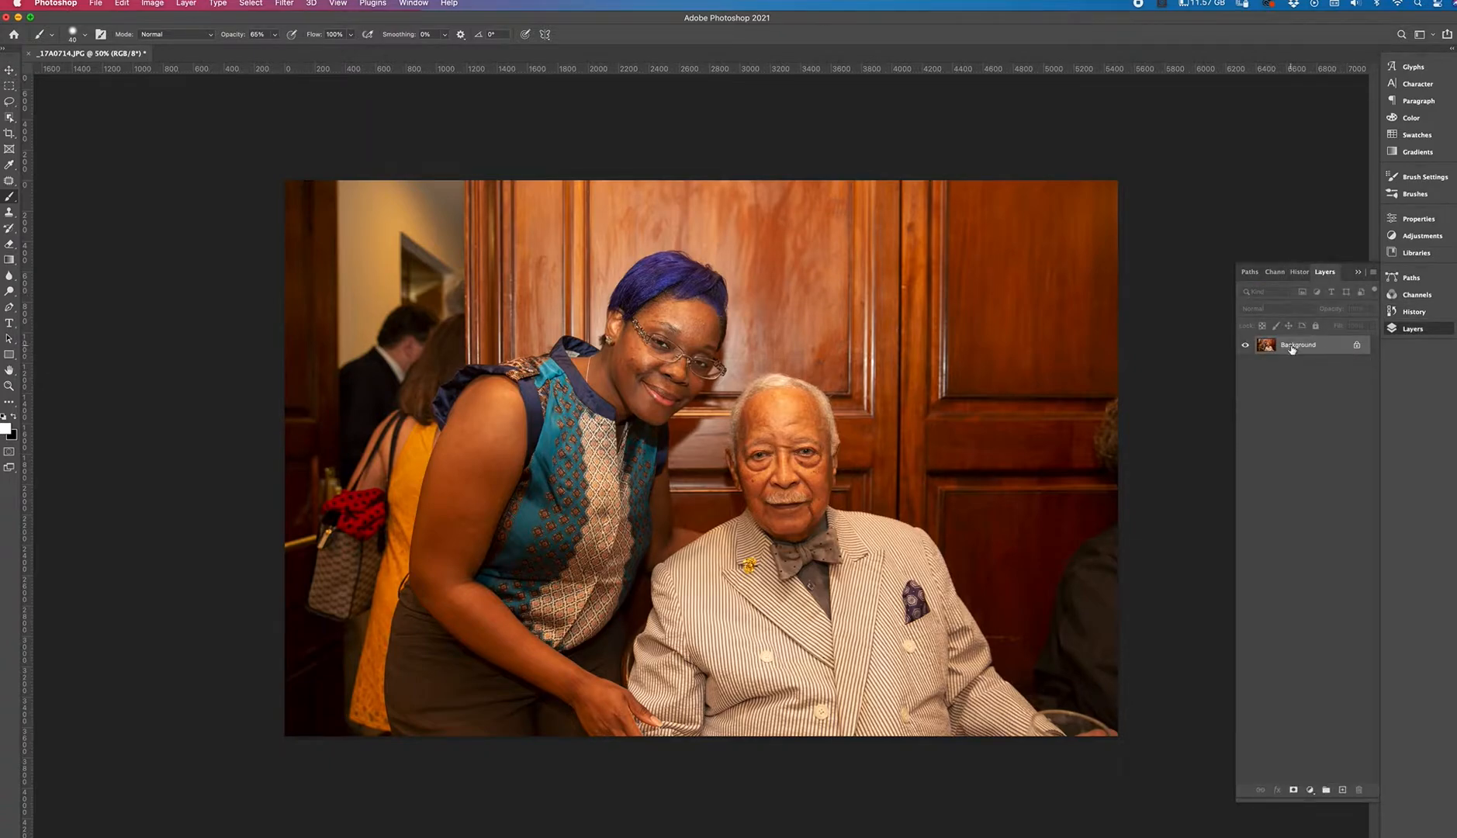
# Convert the Background into a regular layer named "Layer Mask".
pyautogui.doubleClick(1293, 349)
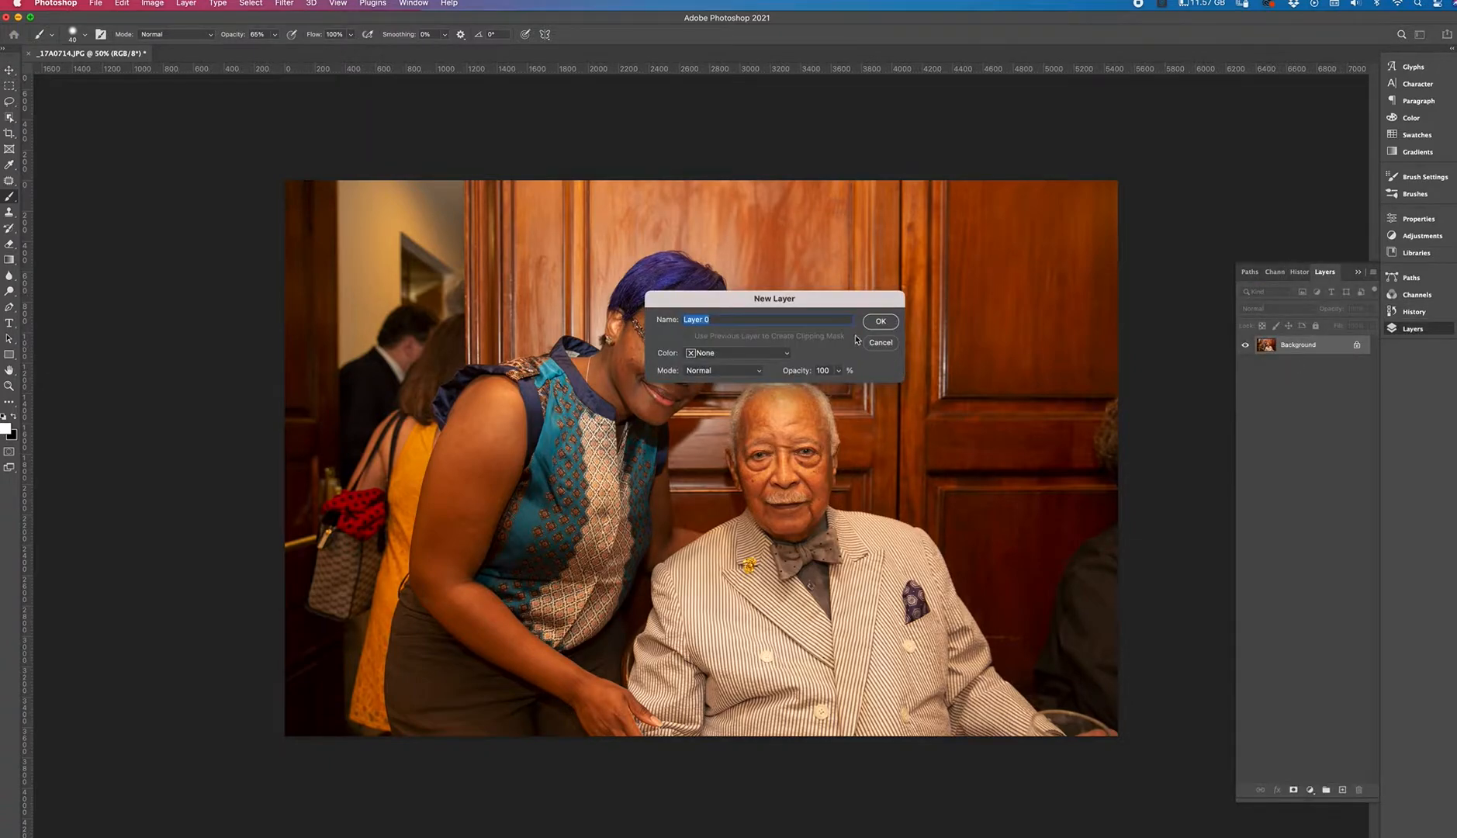
pyautogui.write('Layer')
pyautogui.click(876, 324)
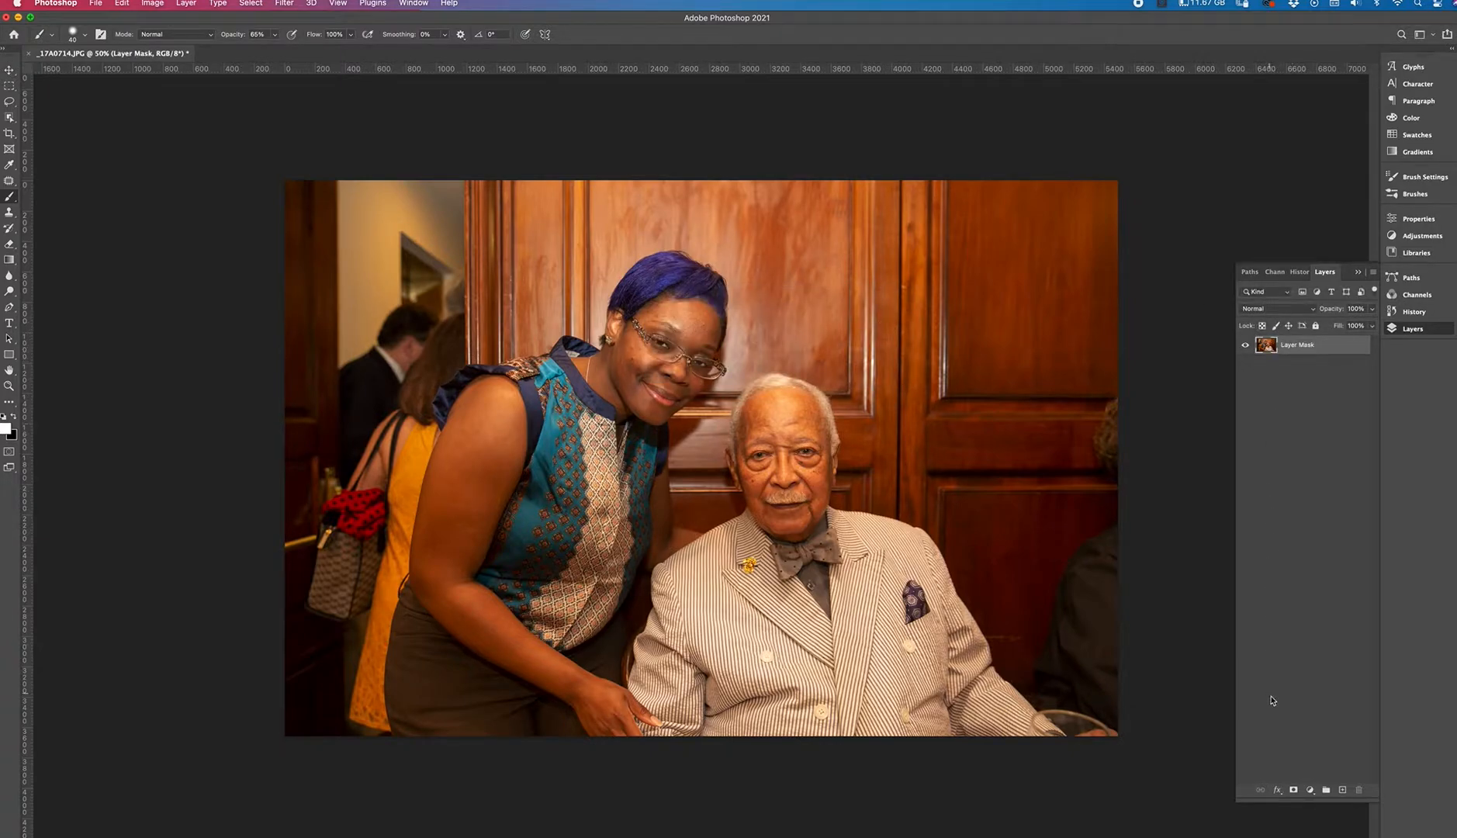
# Add a layer mask and paint a test stroke over the woman's shoulder to hide that area.
pyautogui.click(1291, 790)
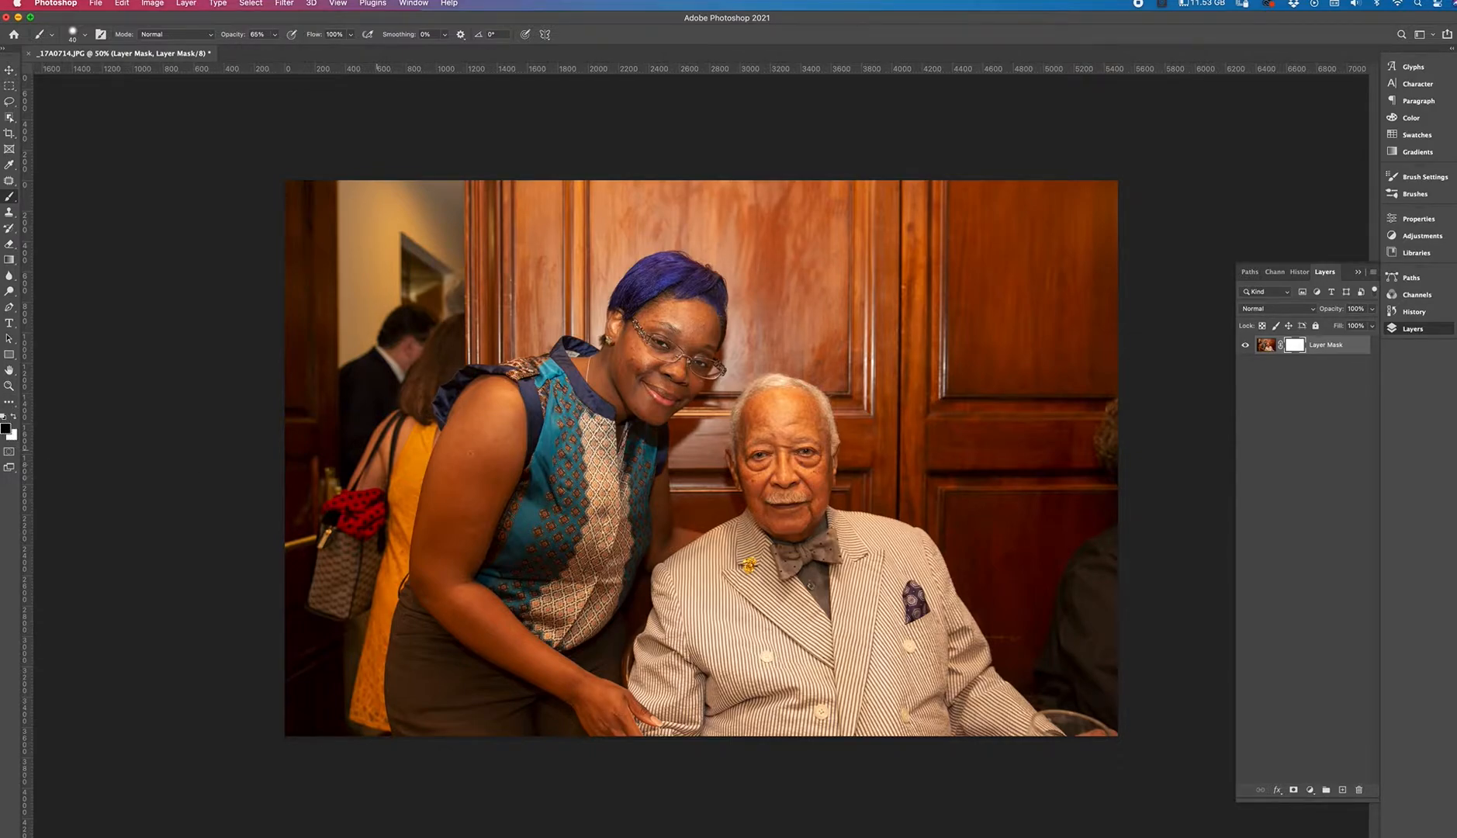
pyautogui.moveTo(426, 392)
pyautogui.mouseDown()
pyautogui.moveTo(450, 535)
pyautogui.moveTo(518, 571)
pyautogui.mouseUp()
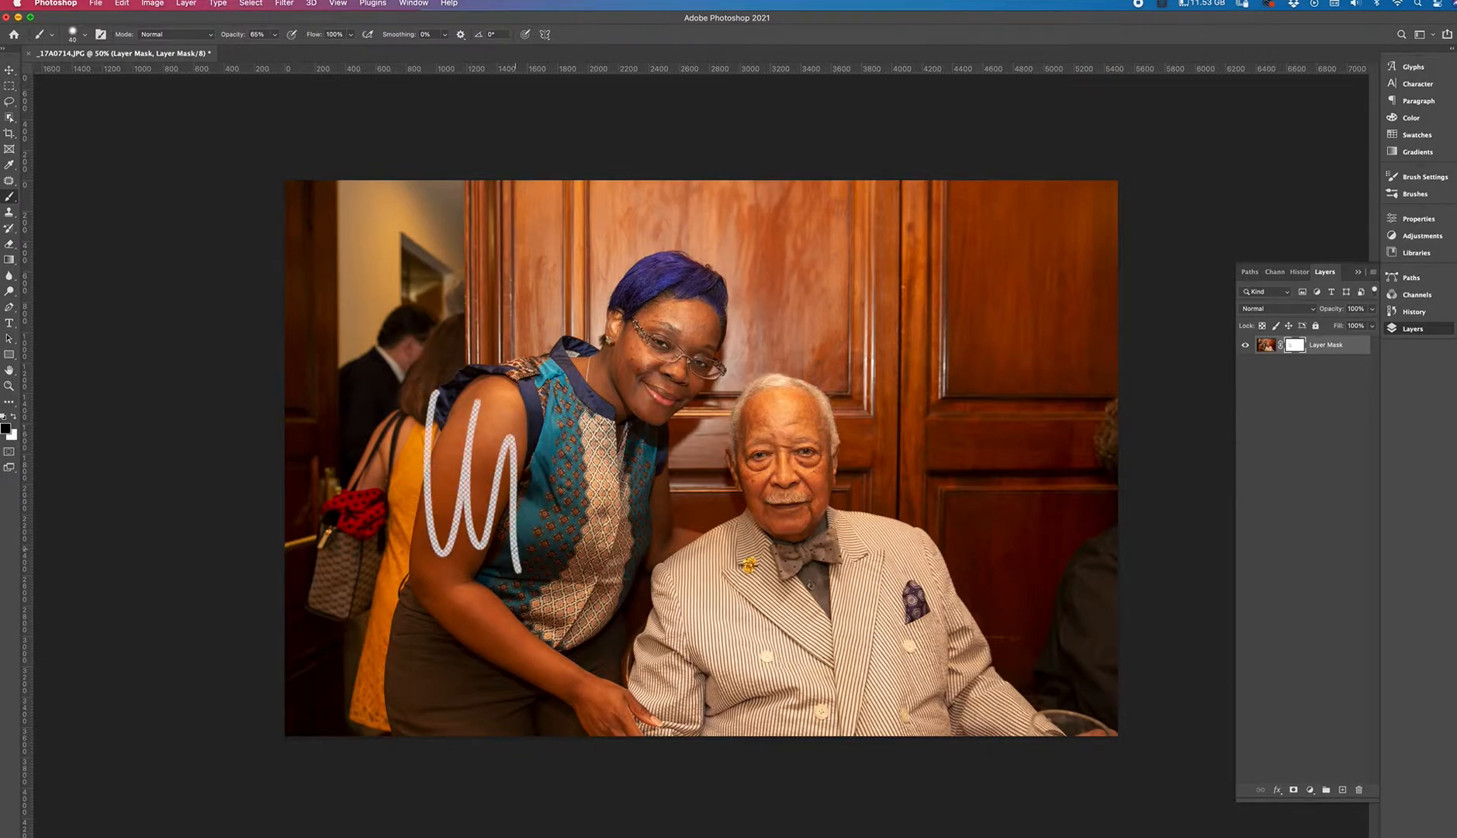
# Switch the foreground to white, set brush opacity to 100%, and paint back over the test stroke.
pyautogui.click(14, 418)
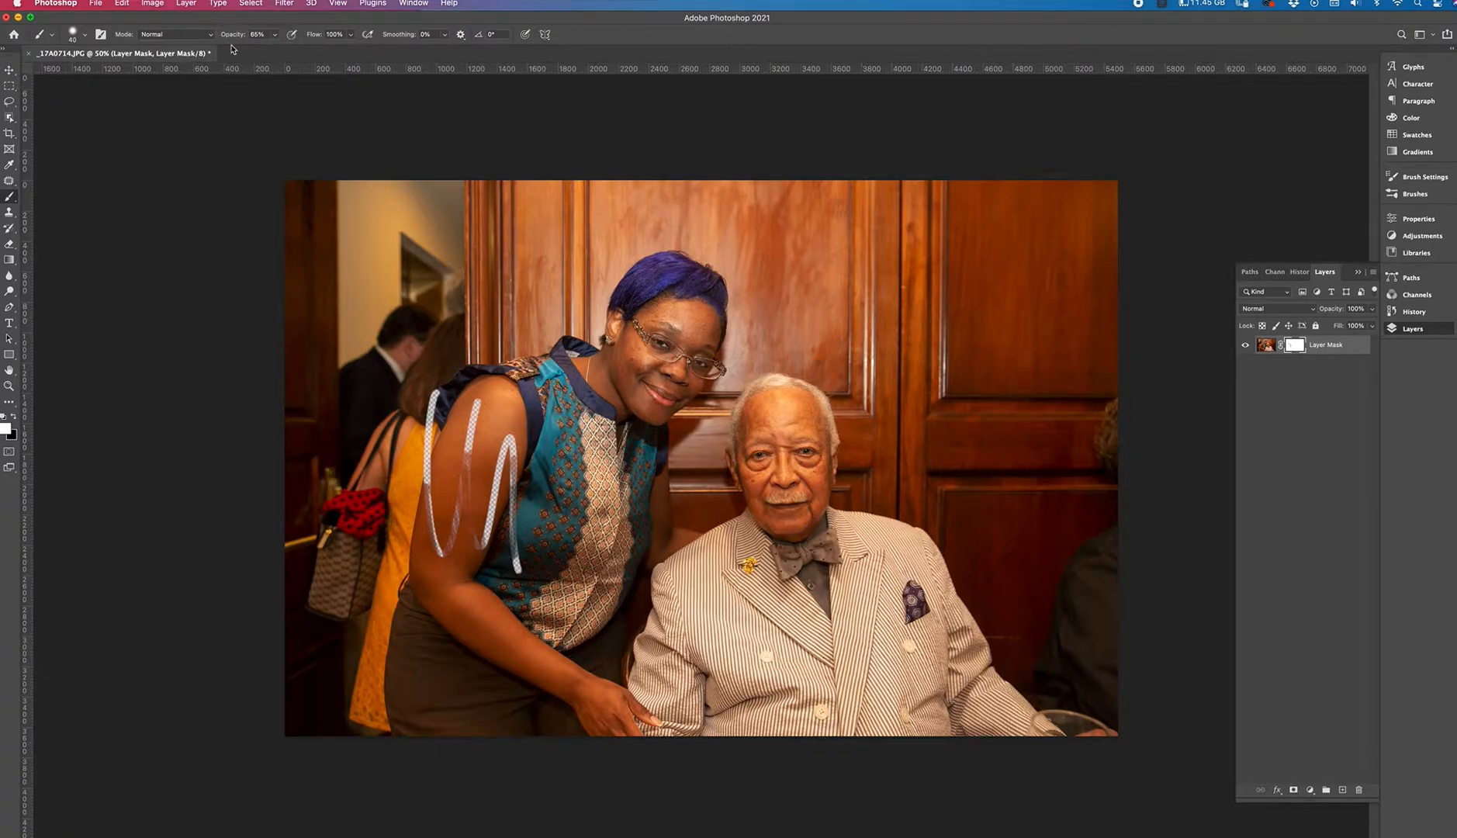
pyautogui.click(273, 34)
pyautogui.moveTo(273, 52); pyautogui.dragTo(294, 50)
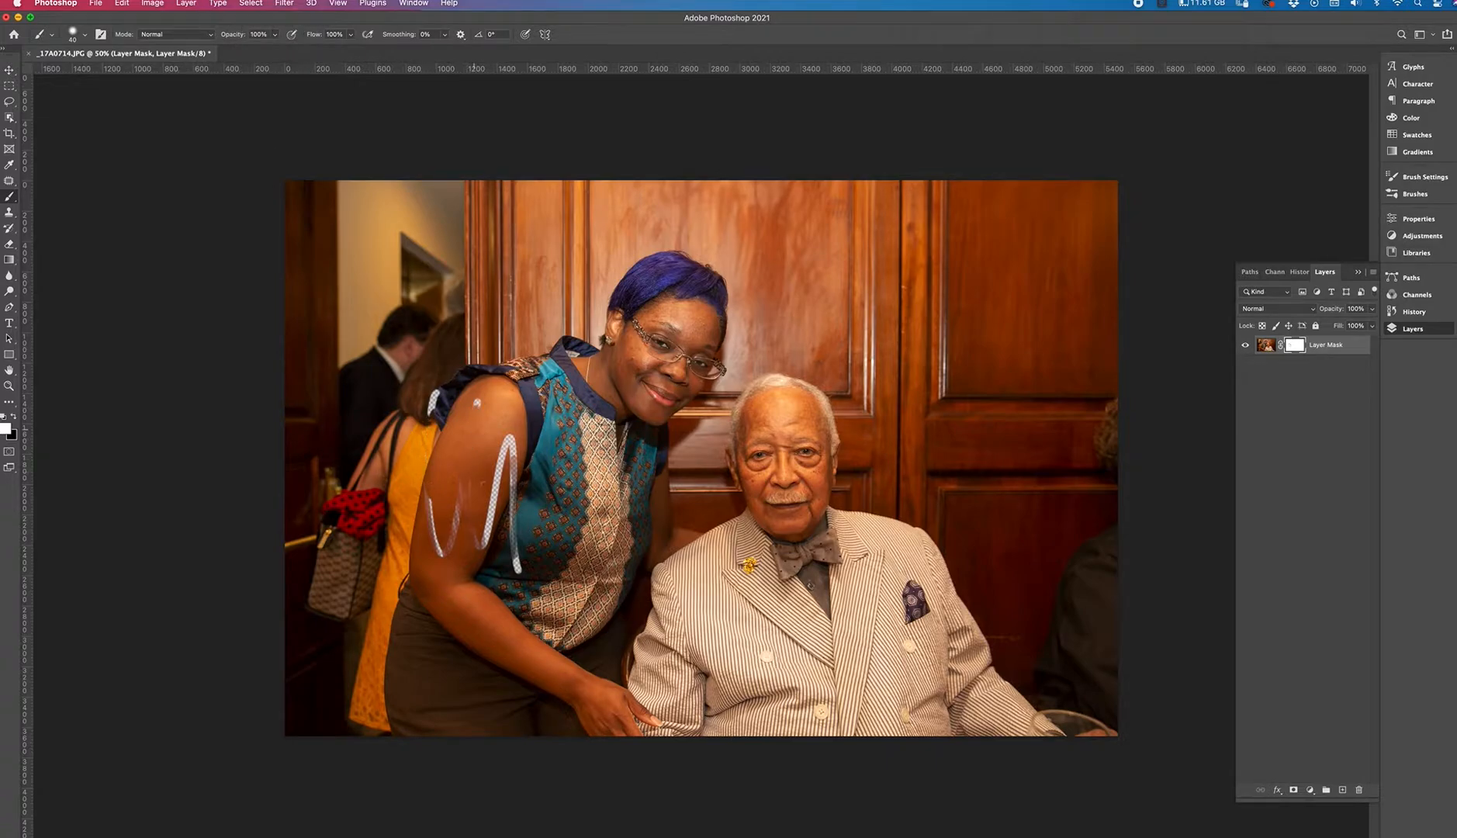
pyautogui.moveTo(512, 434)
pyautogui.mouseDown()
pyautogui.moveTo(487, 543)
pyautogui.moveTo(515, 574)
pyautogui.moveTo(437, 538)
pyautogui.mouseUp()
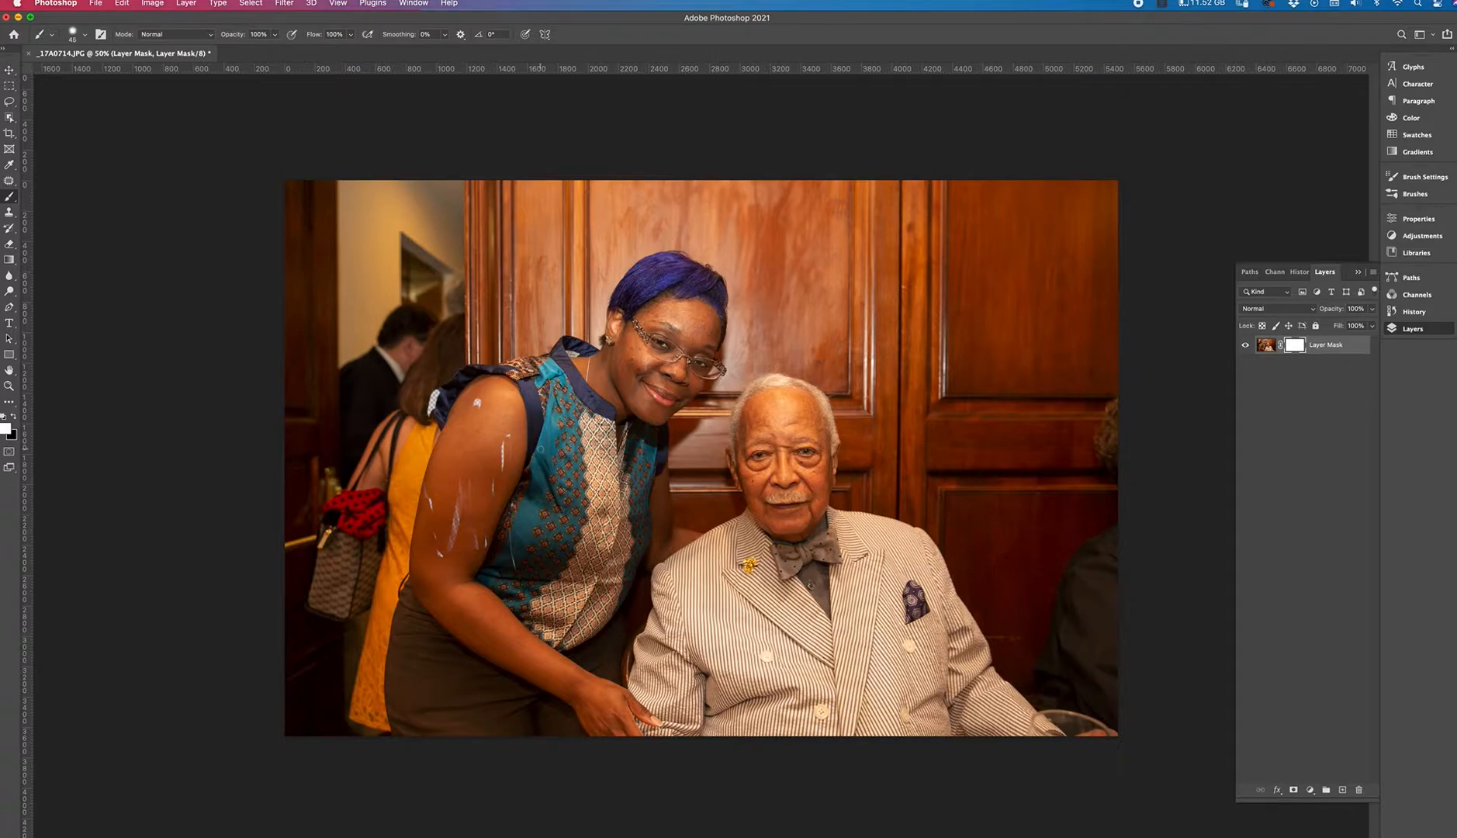
# Enlarge the brush and paint over the remaining stroke marks to fully restore the image.
pyautogui.press(']')
pyautogui.press(']')
pyautogui.press(']')
pyautogui.press(']')
pyautogui.press(']')
pyautogui.press(']')
pyautogui.press(']')
pyautogui.press(']')
pyautogui.press(']')
pyautogui.press(']')
pyautogui.press(']')
pyautogui.press(']')
pyautogui.press(']')
pyautogui.press(']')
pyautogui.press(']')
pyautogui.press(']')
pyautogui.press(']')
pyautogui.press(']')
pyautogui.press(']')
pyautogui.press(']')
pyautogui.moveTo(493, 391); pyautogui.dragTo(487, 509)
# Switch the foreground back to black and dab a trial spot with the 1000 px soft brush, then undo it.
pyautogui.click(13, 419)
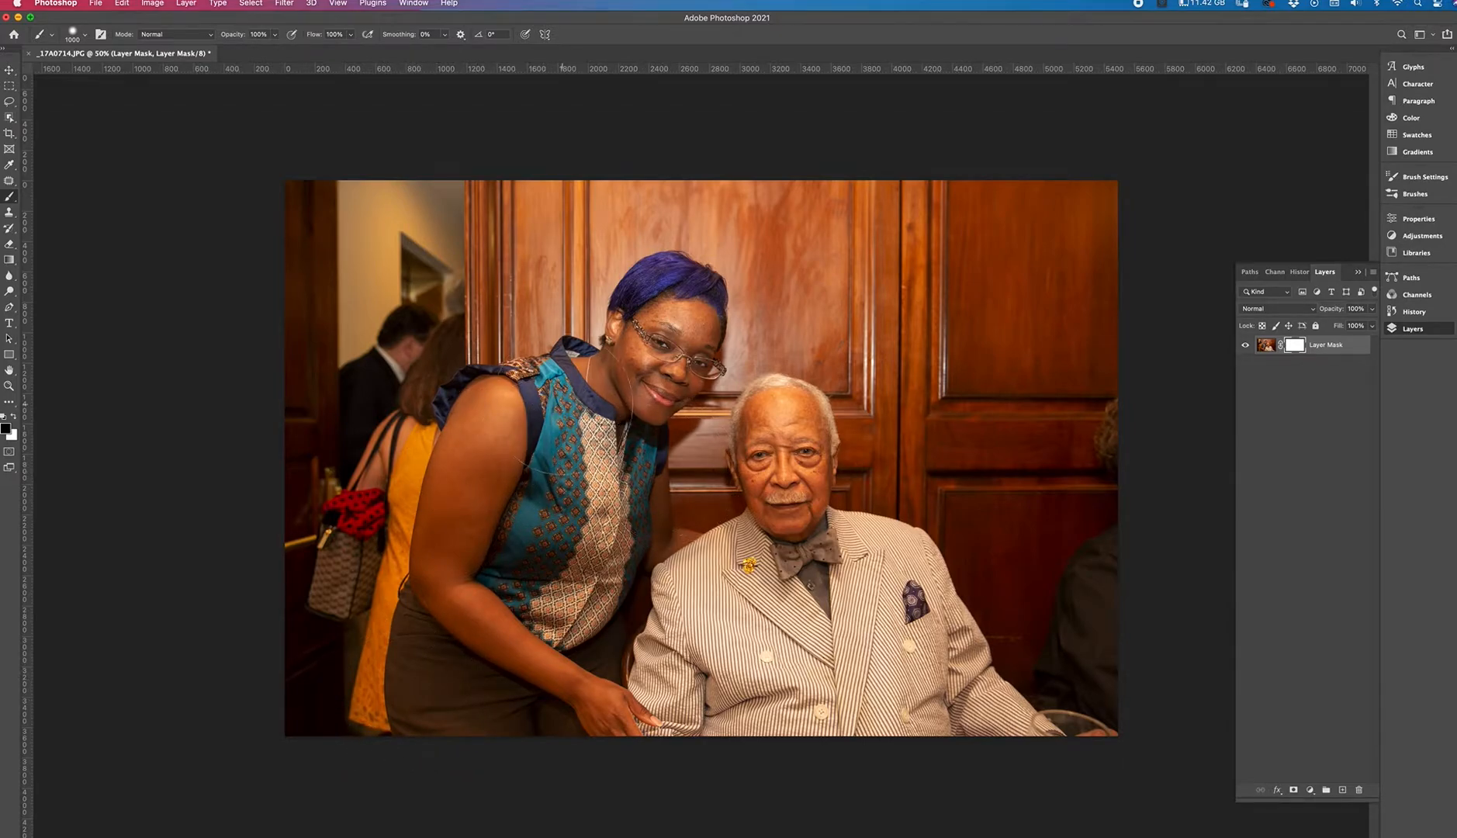
pyautogui.click(84, 37)
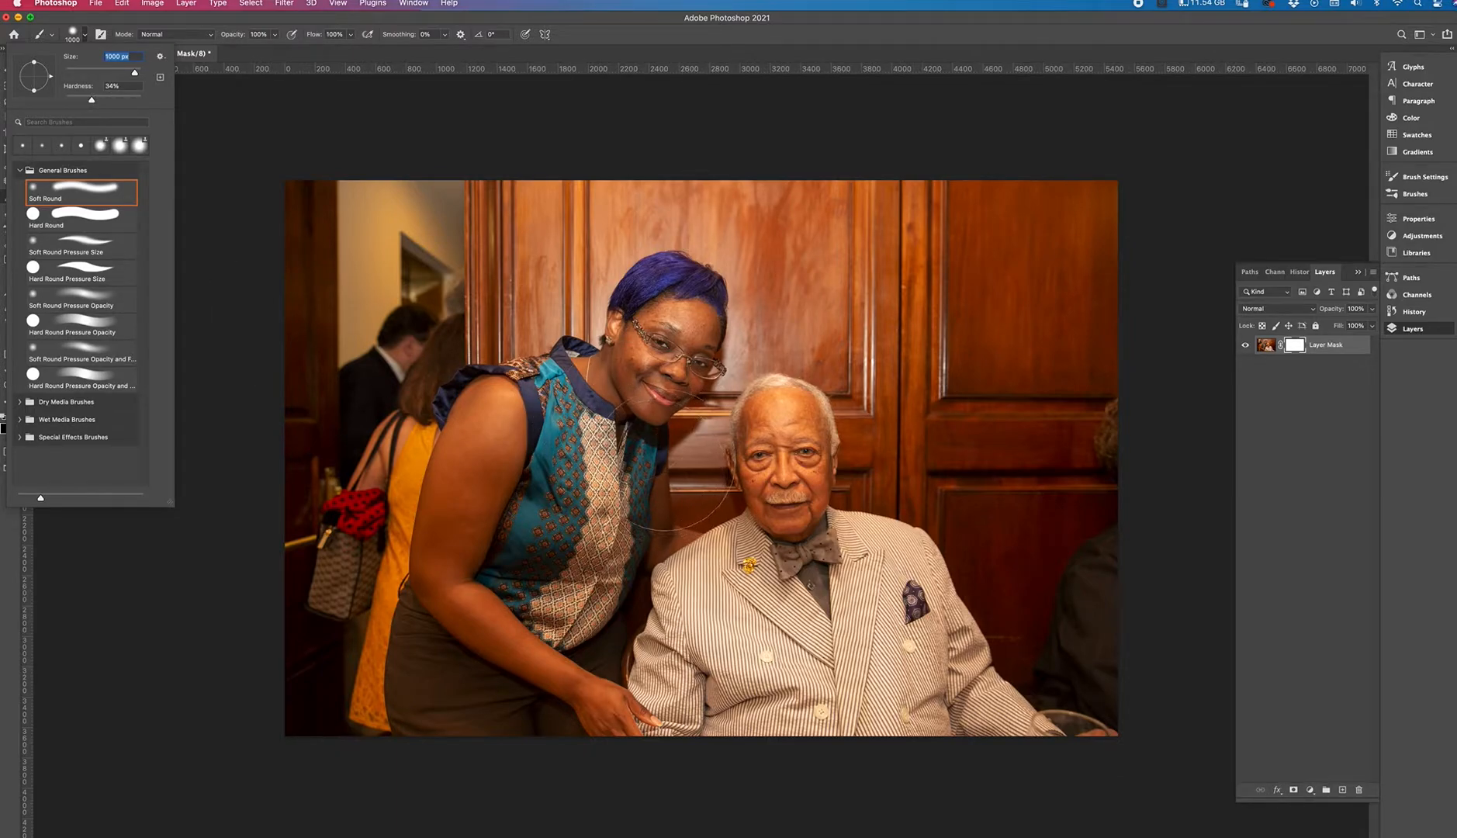
pyautogui.click(668, 484)
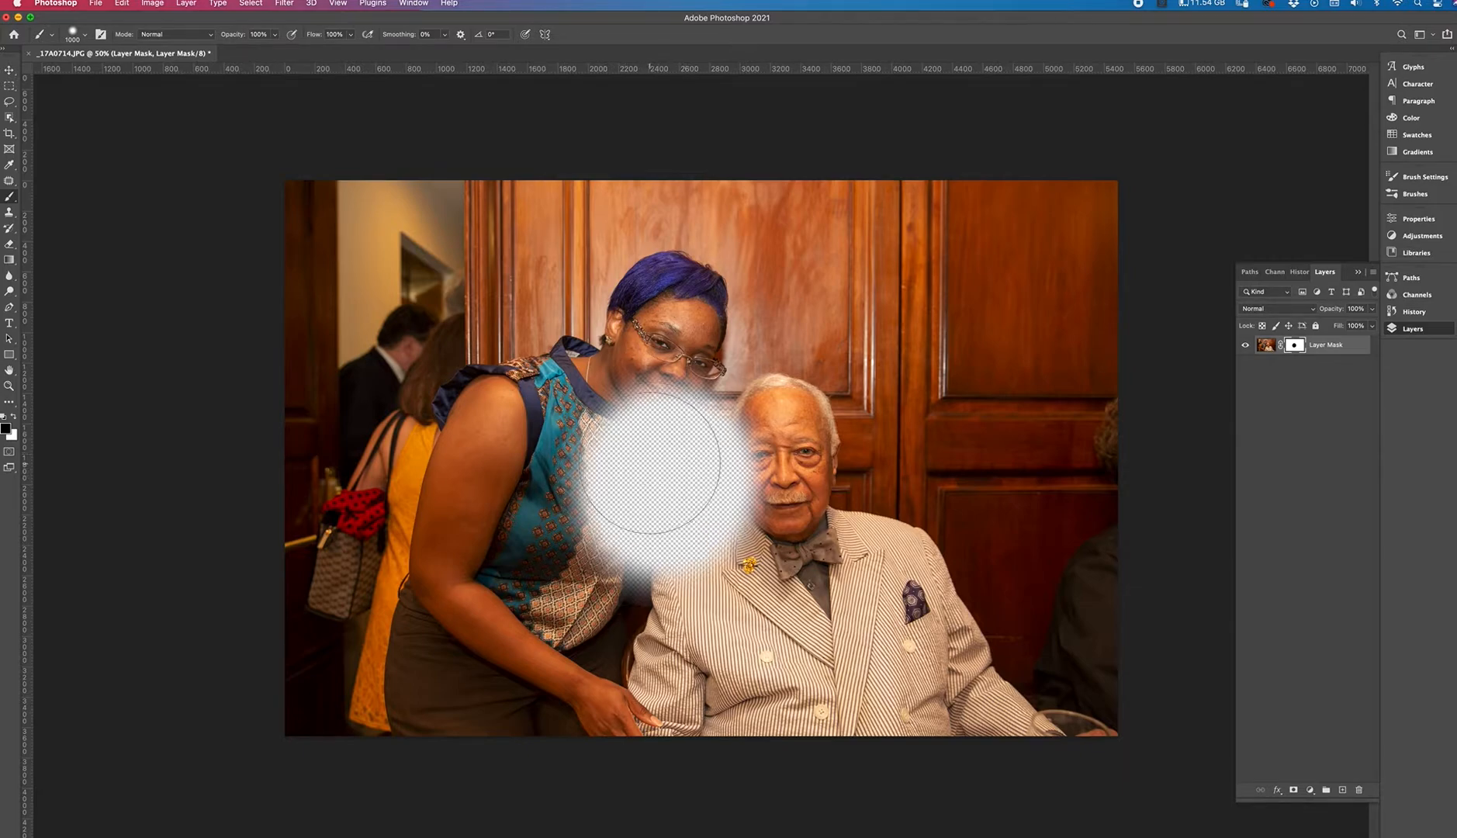
pyautogui.press('super+z')
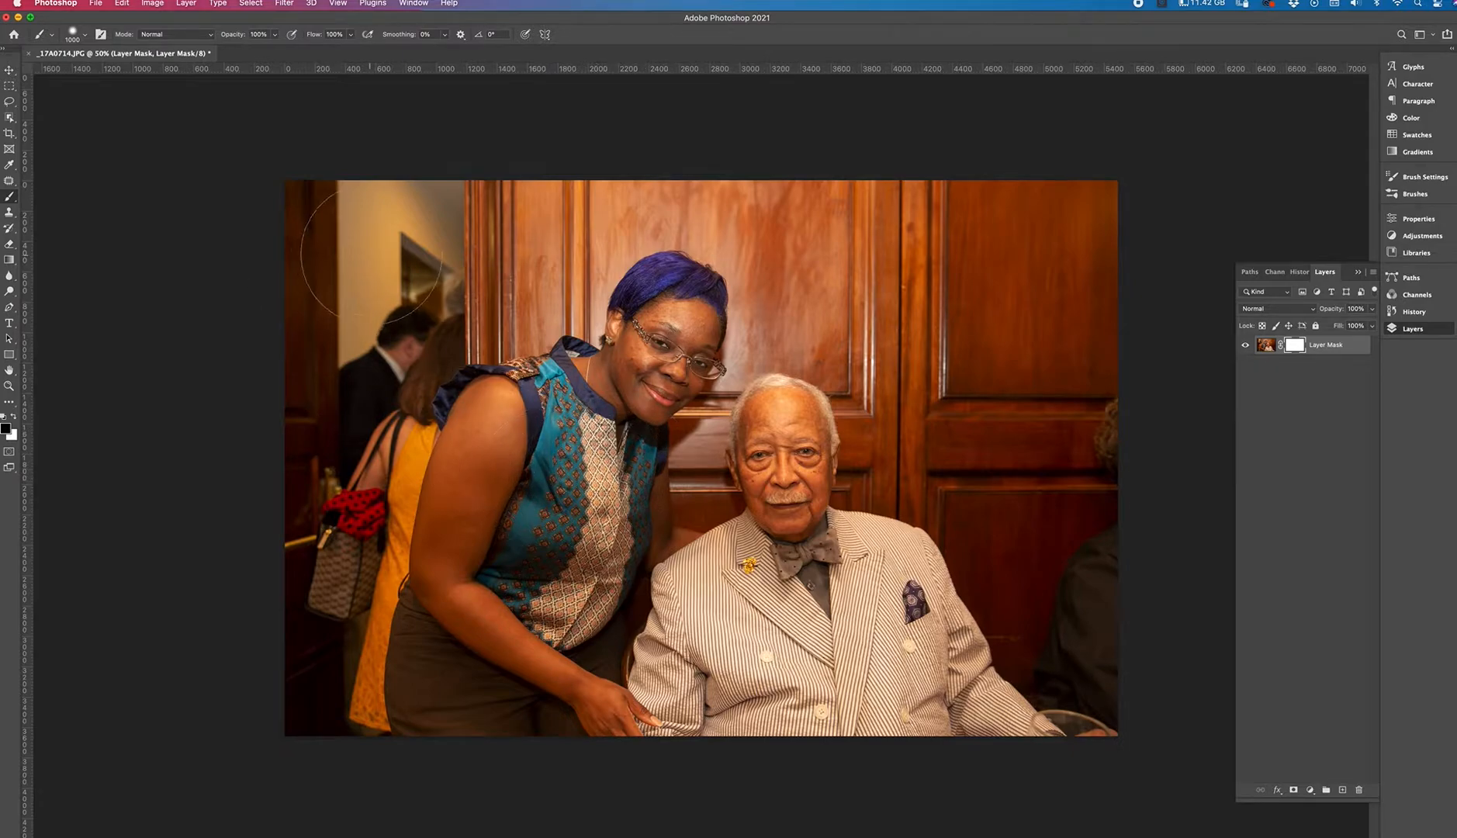
# Paint black over the background and the woman to hide everything except the seated man.
pyautogui.moveTo(312, 180)
pyautogui.mouseDown()
pyautogui.moveTo(282, 495)
pyautogui.moveTo(318, 364)
pyautogui.moveTo(325, 740)
pyautogui.moveTo(390, 504)
pyautogui.moveTo(592, 164)
pyautogui.moveTo(748, 137)
pyautogui.moveTo(1063, 227)
pyautogui.moveTo(1115, 276)
pyautogui.moveTo(1112, 579)
pyautogui.moveTo(1128, 471)
pyautogui.mouseUp()
pyautogui.moveTo(952, 210)
pyautogui.mouseDown()
pyautogui.moveTo(691, 209)
pyautogui.moveTo(612, 248)
pyautogui.moveTo(633, 227)
pyautogui.moveTo(477, 502)
pyautogui.moveTo(576, 360)
pyautogui.moveTo(451, 573)
pyautogui.moveTo(449, 635)
pyautogui.moveTo(494, 477)
pyautogui.moveTo(460, 687)
pyautogui.moveTo(416, 640)
pyautogui.mouseUp()
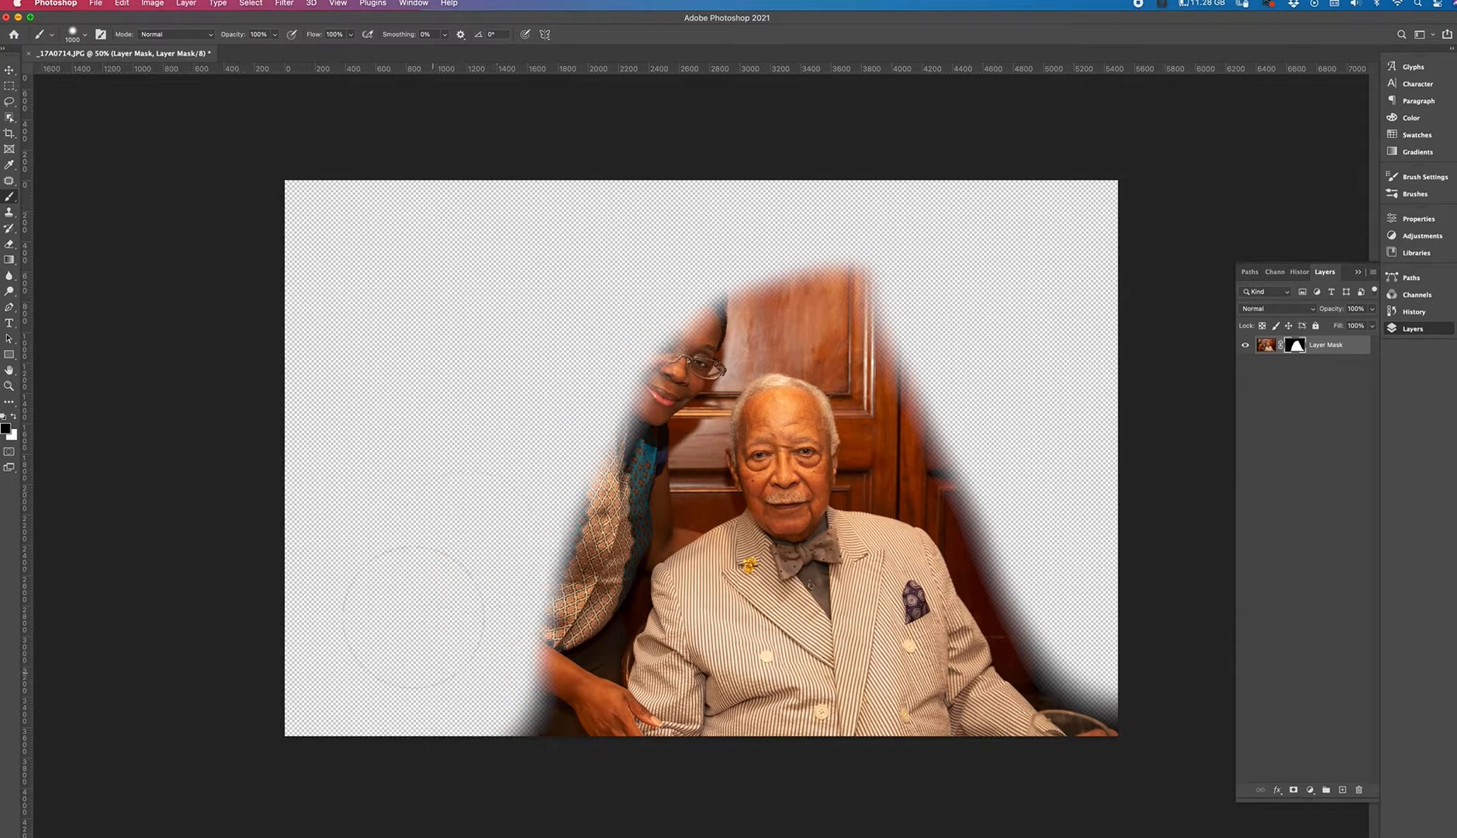
pyautogui.moveTo(518, 364)
pyautogui.mouseDown()
pyautogui.moveTo(644, 356)
pyautogui.moveTo(543, 516)
pyautogui.moveTo(512, 644)
pyautogui.mouseUp()
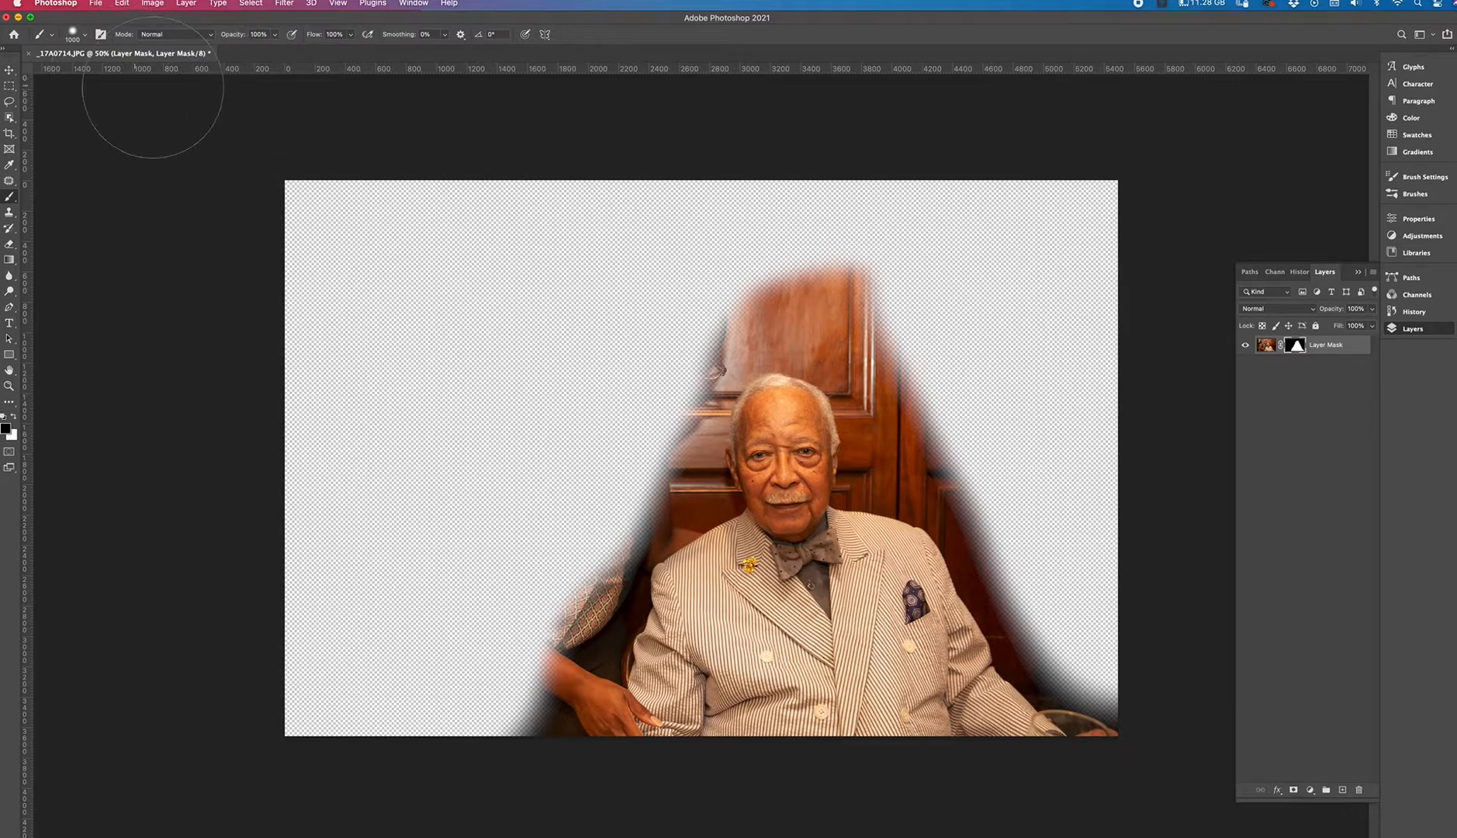
# Reduce the brush size to about 300 px.
pyautogui.click(52, 35)
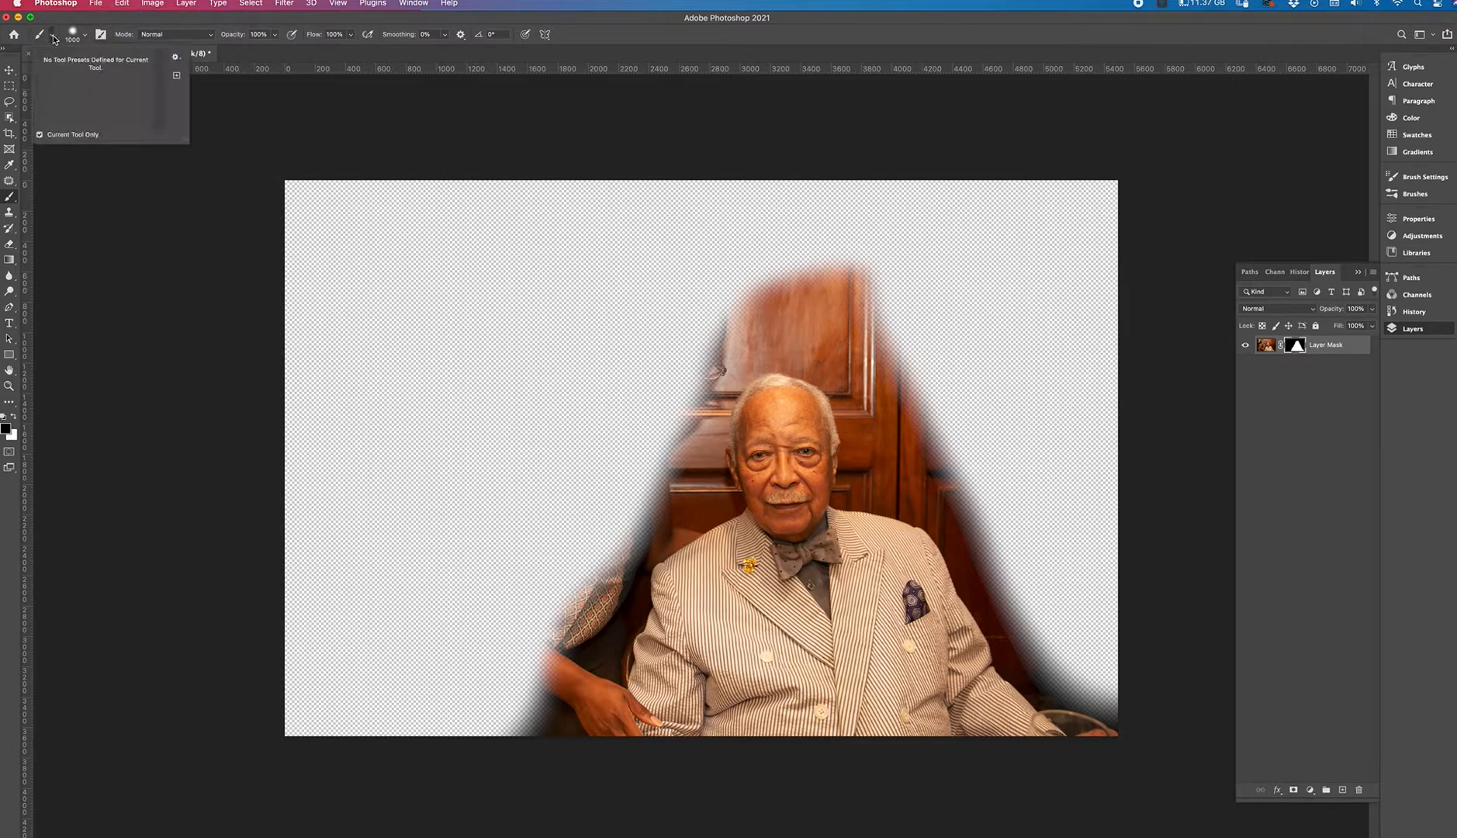
pyautogui.click(85, 35)
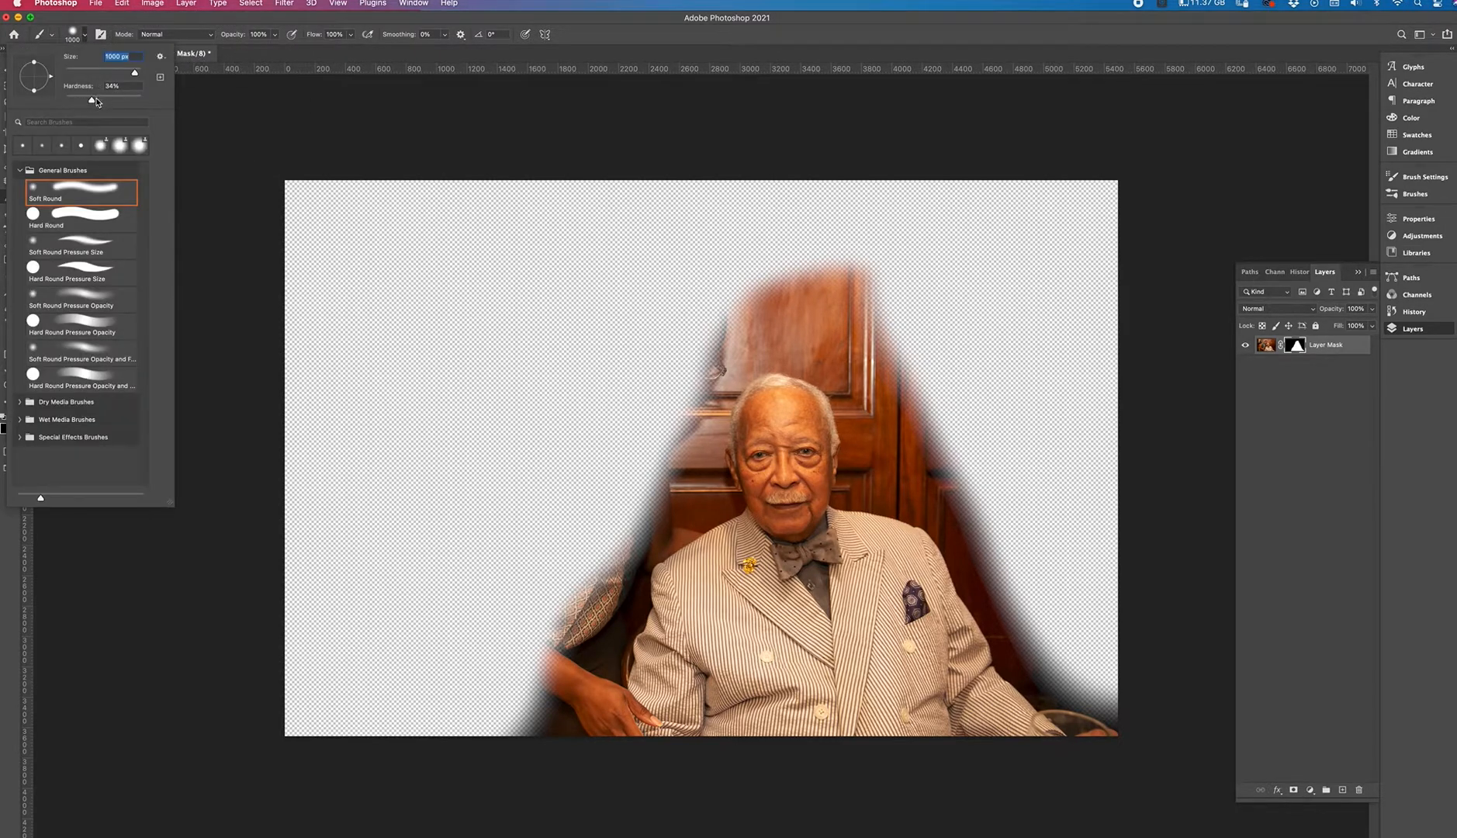
pyautogui.press('Tab')
pyautogui.moveTo(98, 72); pyautogui.dragTo(89, 69)
pyautogui.press('Return')
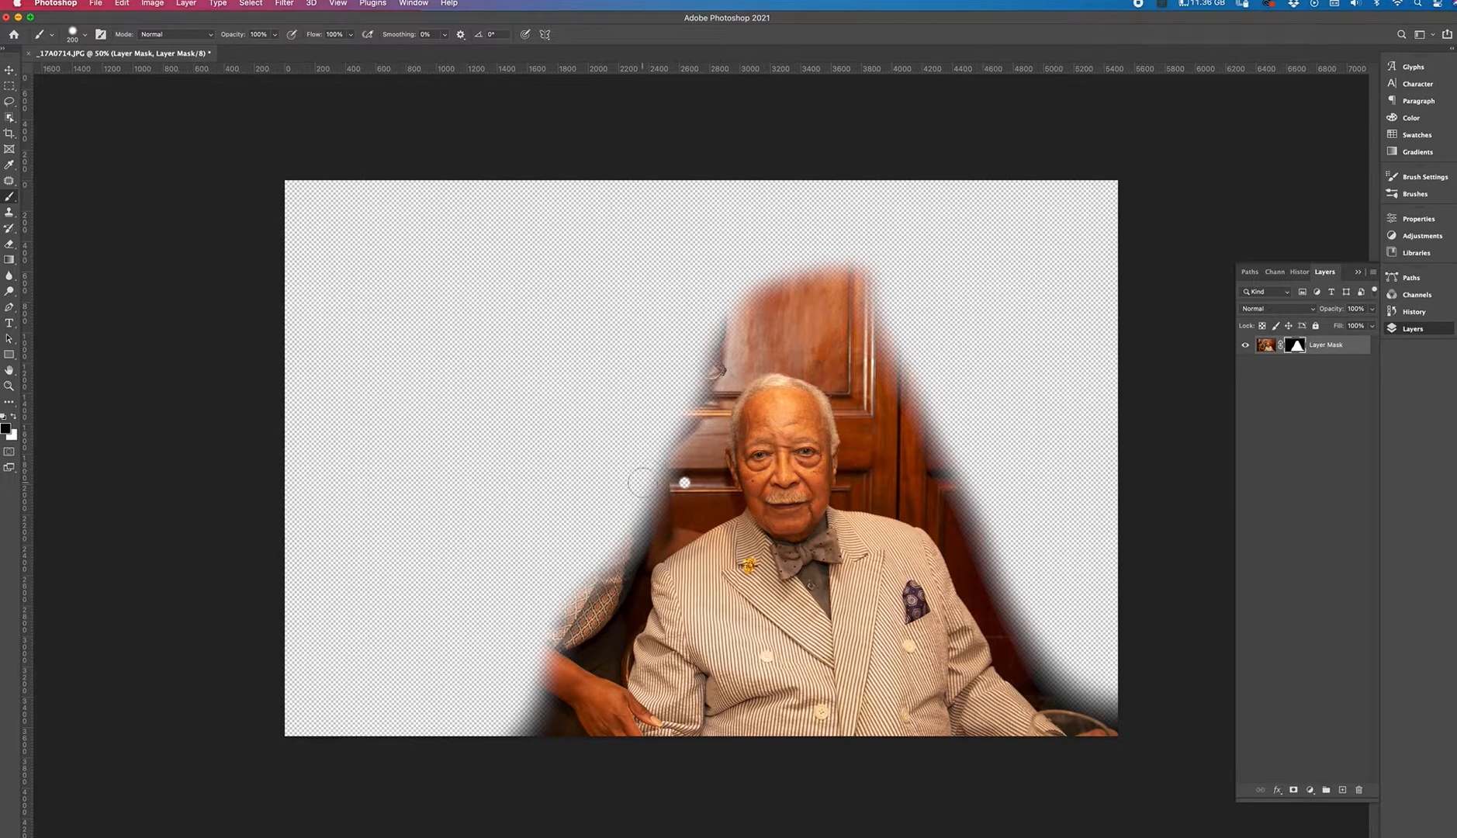
# Paint black around the man's silhouette to trim the remaining background close to his outline.
pyautogui.moveTo(597, 569)
pyautogui.mouseDown()
pyautogui.moveTo(674, 388)
pyautogui.moveTo(619, 510)
pyautogui.moveTo(623, 537)
pyautogui.moveTo(671, 450)
pyautogui.moveTo(584, 605)
pyautogui.moveTo(599, 556)
pyautogui.moveTo(536, 646)
pyautogui.moveTo(509, 716)
pyautogui.moveTo(537, 638)
pyautogui.moveTo(528, 758)
pyautogui.moveTo(548, 670)
pyautogui.moveTo(542, 761)
pyautogui.moveTo(561, 632)
pyautogui.moveTo(573, 645)
pyautogui.moveTo(587, 596)
pyautogui.moveTo(573, 694)
pyautogui.moveTo(601, 567)
pyautogui.moveTo(562, 739)
pyautogui.moveTo(629, 556)
pyautogui.moveTo(576, 725)
pyautogui.moveTo(612, 523)
pyautogui.moveTo(651, 537)
pyautogui.moveTo(670, 503)
pyautogui.moveTo(719, 315)
pyautogui.moveTo(733, 321)
pyautogui.moveTo(692, 385)
pyautogui.moveTo(669, 530)
pyautogui.moveTo(696, 489)
pyautogui.moveTo(680, 373)
pyautogui.moveTo(692, 439)
pyautogui.moveTo(706, 265)
pyautogui.moveTo(689, 441)
pyautogui.moveTo(713, 301)
pyautogui.moveTo(874, 259)
pyautogui.moveTo(827, 288)
pyautogui.moveTo(715, 309)
pyautogui.moveTo(849, 283)
pyautogui.moveTo(869, 310)
pyautogui.moveTo(707, 310)
pyautogui.moveTo(888, 321)
pyautogui.moveTo(767, 314)
pyautogui.moveTo(775, 300)
pyautogui.moveTo(912, 357)
pyautogui.moveTo(806, 311)
pyautogui.moveTo(934, 424)
pyautogui.moveTo(869, 356)
pyautogui.moveTo(892, 450)
pyautogui.moveTo(863, 351)
pyautogui.moveTo(885, 457)
pyautogui.moveTo(872, 481)
pyautogui.moveTo(984, 506)
pyautogui.moveTo(989, 531)
pyautogui.moveTo(916, 442)
pyautogui.moveTo(1027, 608)
pyautogui.moveTo(969, 465)
pyautogui.moveTo(935, 490)
pyautogui.moveTo(1088, 680)
pyautogui.moveTo(967, 523)
pyautogui.mouseUp()
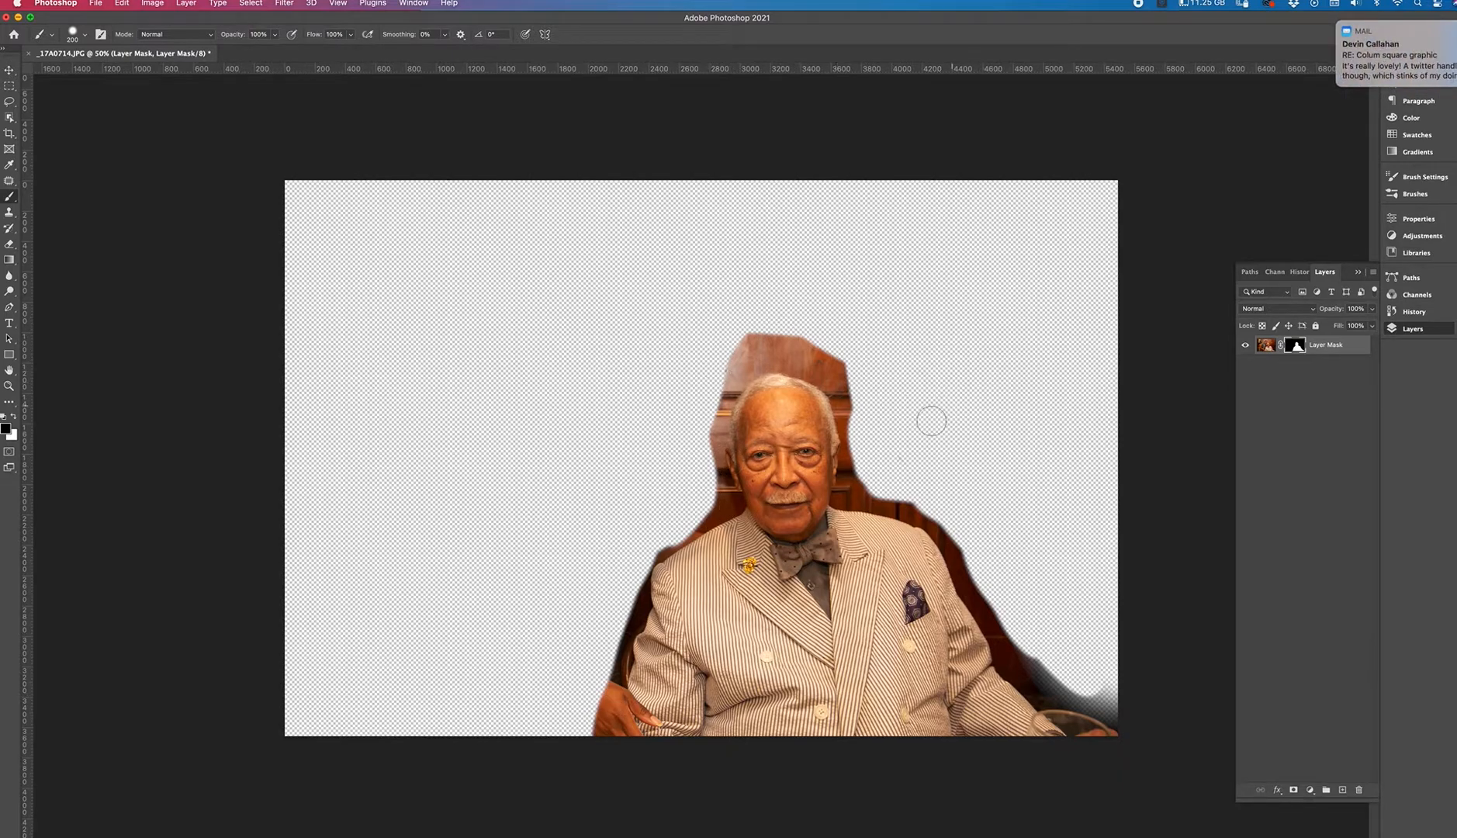
pyautogui.moveTo(964, 535); pyautogui.dragTo(1047, 622)
pyautogui.moveTo(987, 561)
pyautogui.mouseDown()
pyautogui.moveTo(1040, 643)
pyautogui.moveTo(1024, 641)
pyautogui.moveTo(1085, 680)
pyautogui.moveTo(1065, 676)
pyautogui.moveTo(1091, 666)
pyautogui.moveTo(1044, 654)
pyautogui.moveTo(1100, 686)
pyautogui.moveTo(1075, 664)
pyautogui.mouseUp()
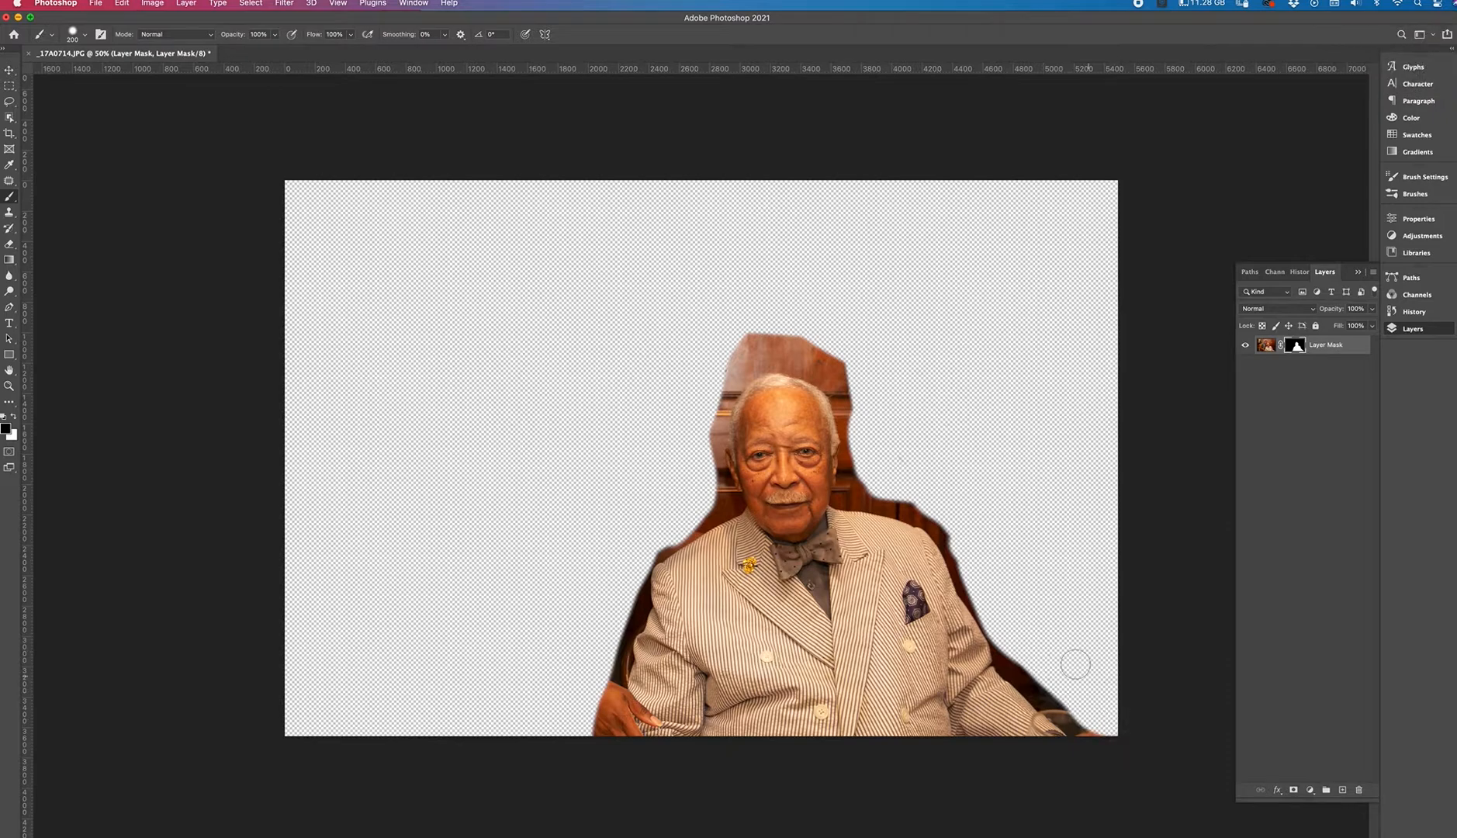
pyautogui.moveTo(1100, 713)
pyautogui.mouseDown()
pyautogui.moveTo(1025, 639)
pyautogui.moveTo(1079, 708)
pyautogui.moveTo(1063, 630)
pyautogui.mouseUp()
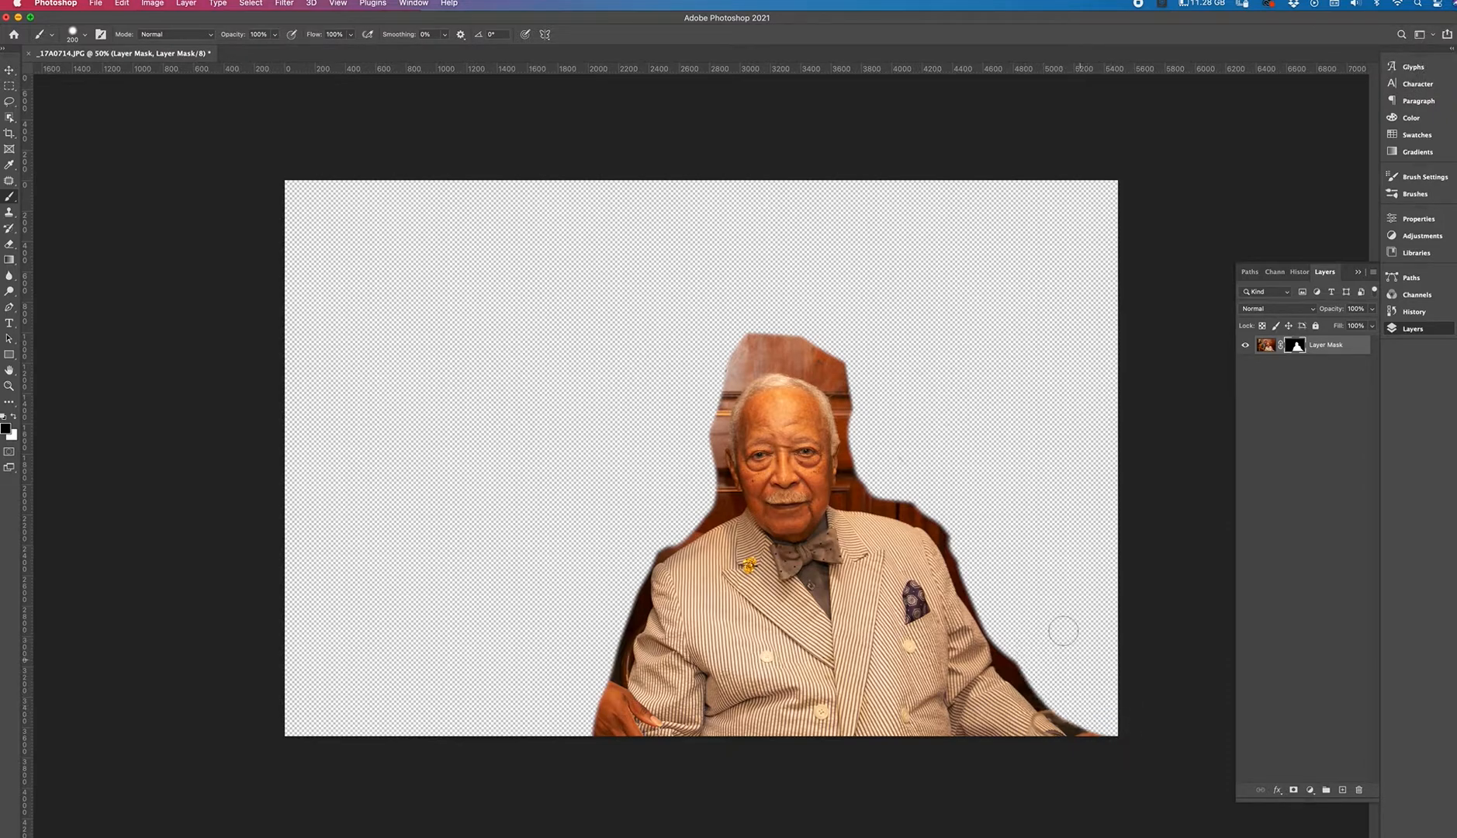
pyautogui.moveTo(704, 496)
pyautogui.mouseDown()
pyautogui.moveTo(691, 378)
pyautogui.moveTo(709, 441)
pyautogui.moveTo(703, 341)
pyautogui.moveTo(713, 392)
pyautogui.moveTo(741, 291)
pyautogui.moveTo(718, 366)
pyautogui.moveTo(809, 270)
pyautogui.moveTo(730, 355)
pyautogui.moveTo(745, 337)
pyautogui.moveTo(847, 344)
pyautogui.moveTo(779, 338)
pyautogui.moveTo(870, 376)
pyautogui.moveTo(853, 380)
pyautogui.moveTo(907, 466)
pyautogui.moveTo(862, 386)
pyautogui.moveTo(887, 451)
pyautogui.moveTo(882, 396)
pyautogui.mouseUp()
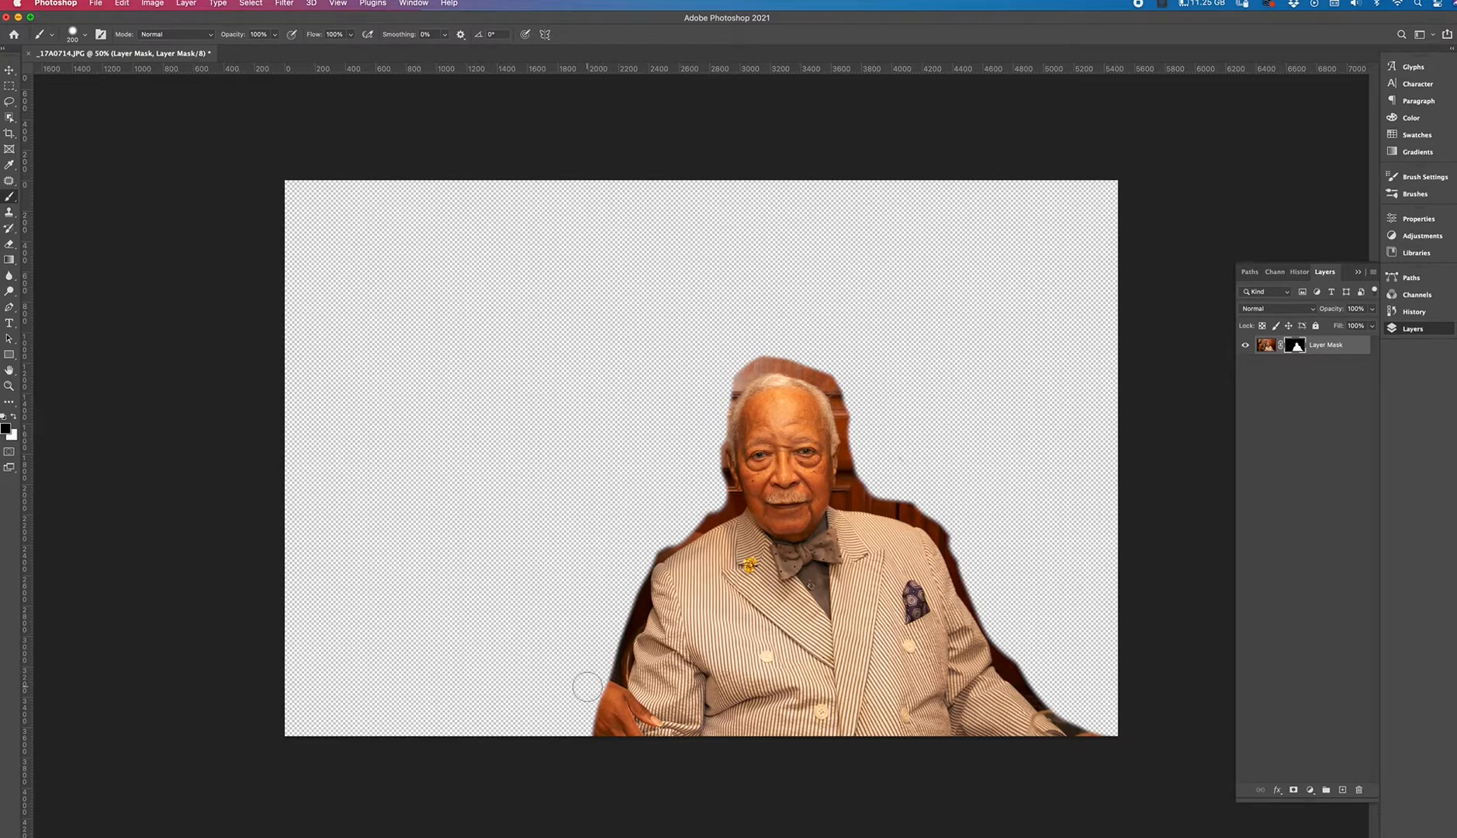
# Zoom in on the man's head and reduce the brush size to about 50 px.
pyautogui.press('super+plus')
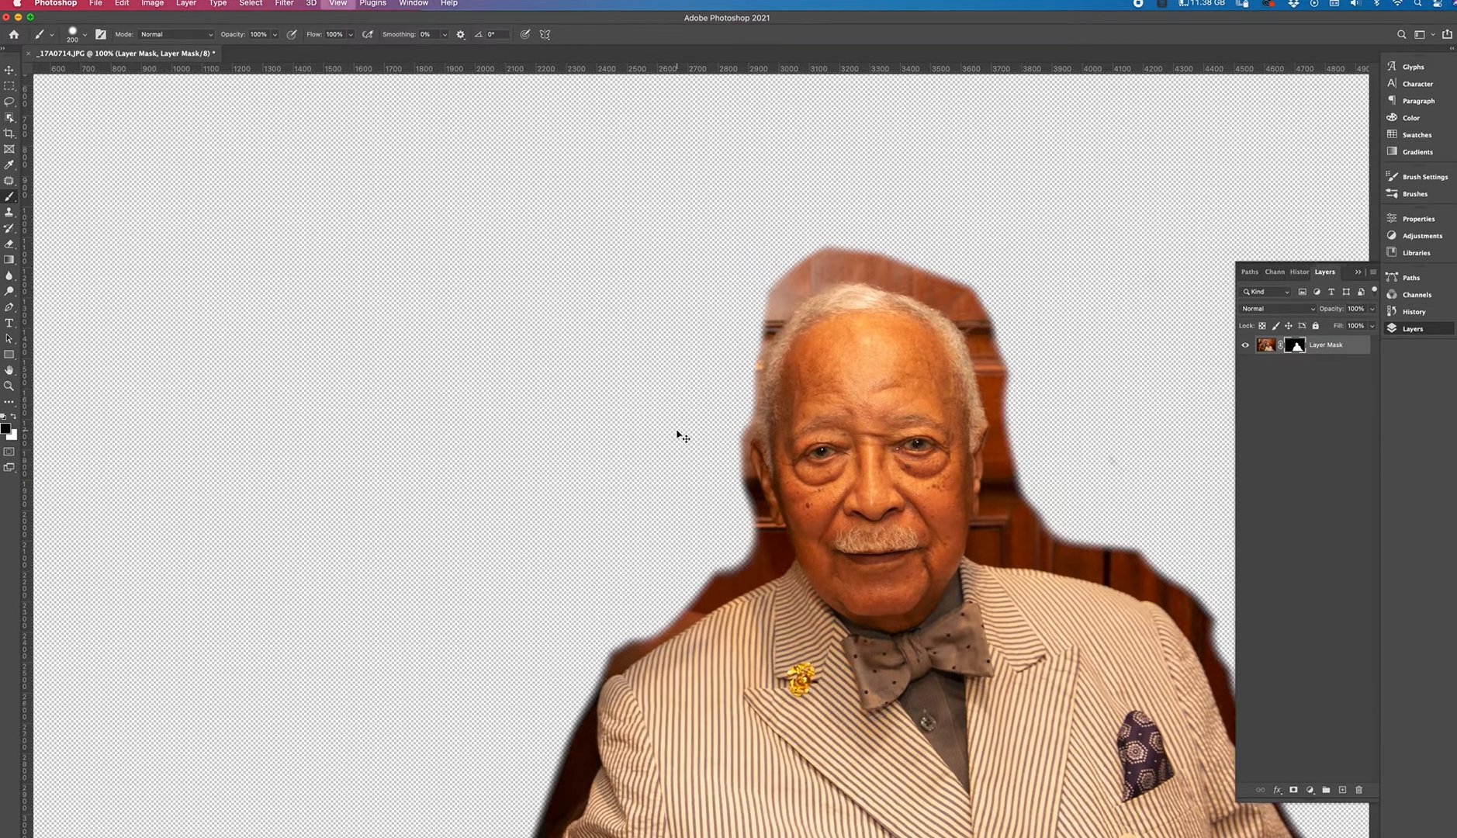
pyautogui.press('super+equal')
pyautogui.moveTo(741, 409); pyautogui.dragTo(504, 270)
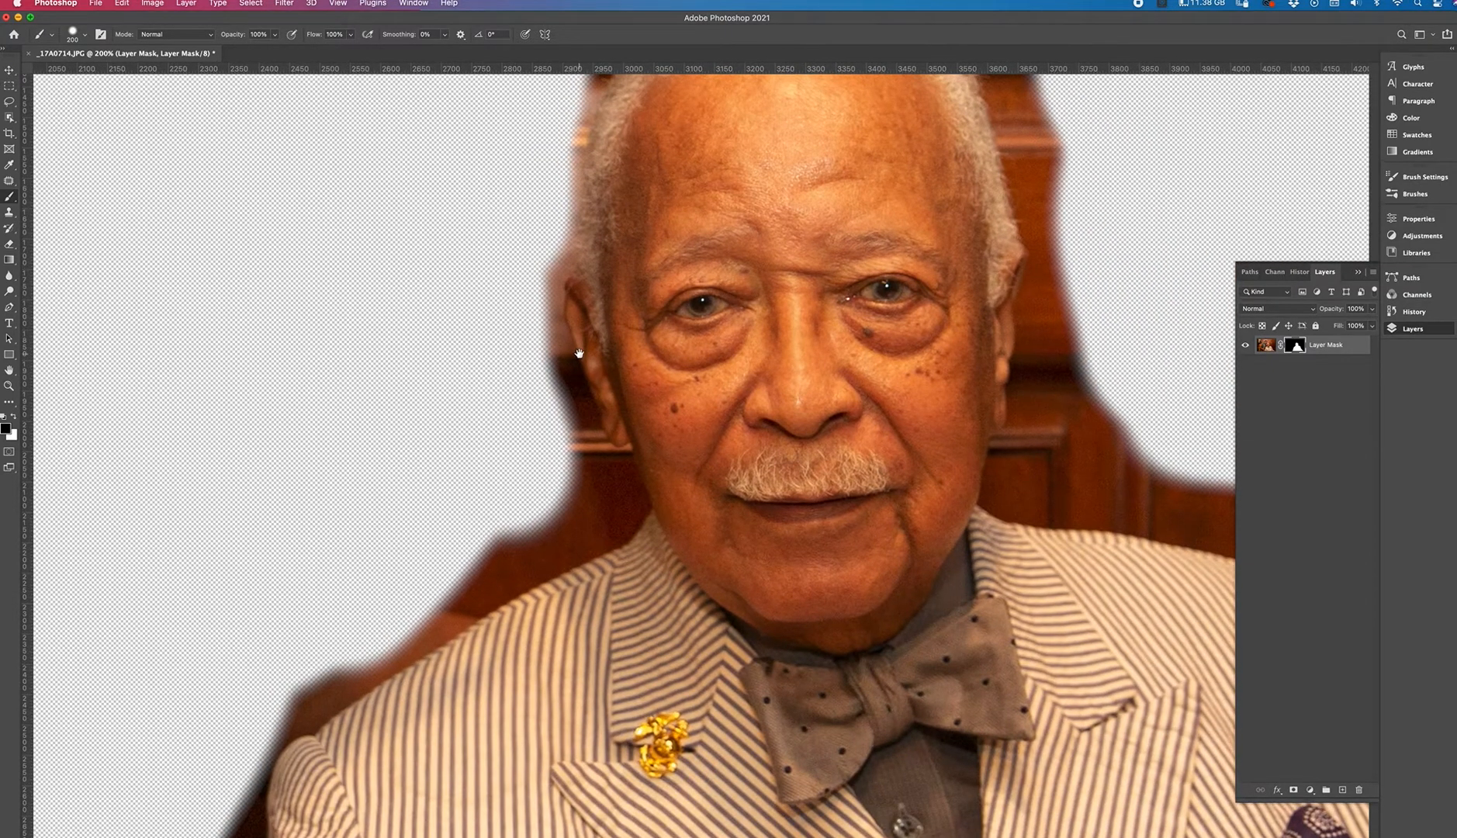
pyautogui.moveTo(504, 322); pyautogui.dragTo(492, 399)
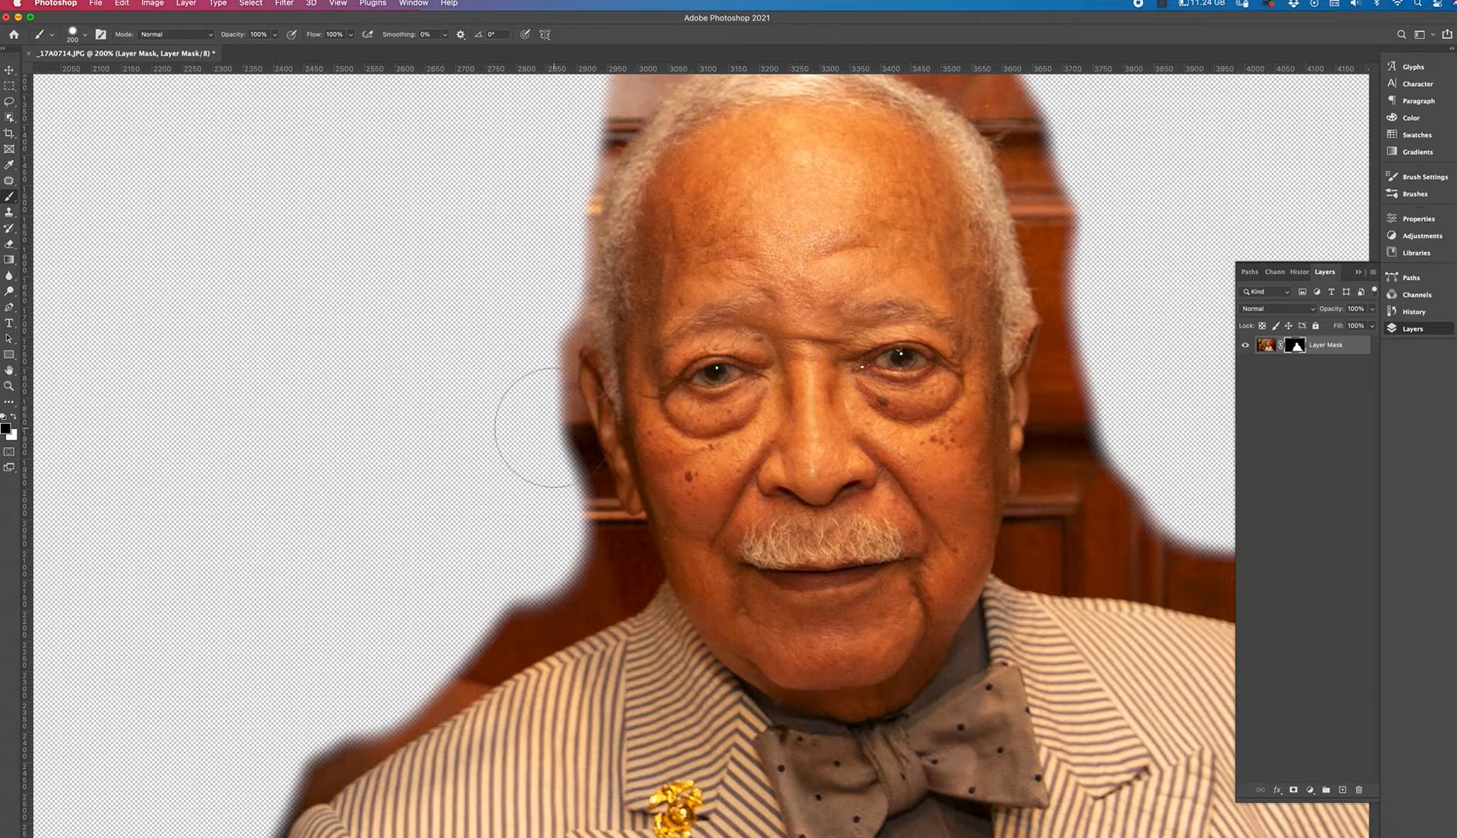
pyautogui.press('space')
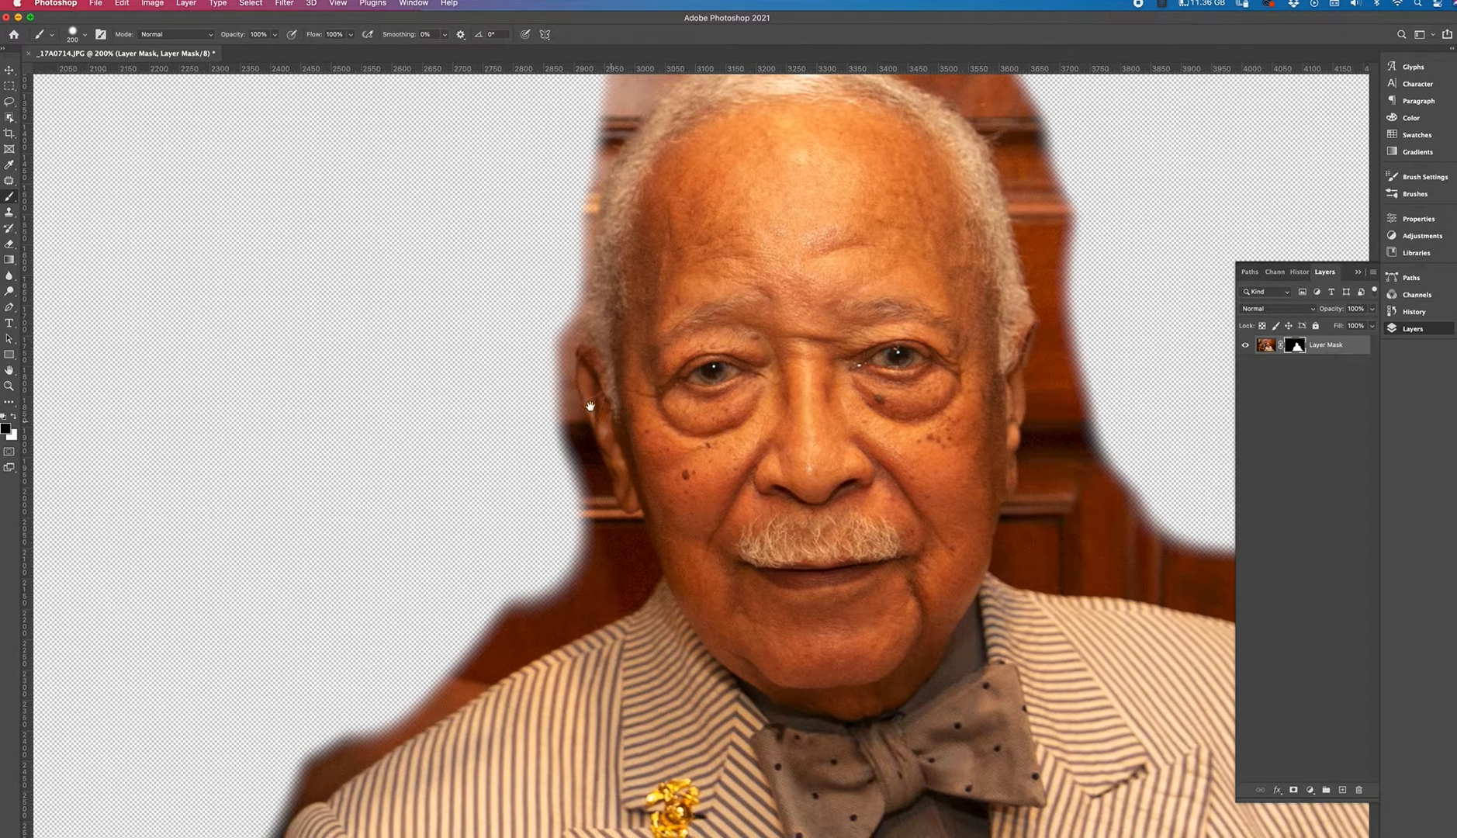
pyautogui.moveTo(614, 421)
pyautogui.mouseDown()
pyautogui.moveTo(582, 374)
pyautogui.moveTo(595, 465)
pyautogui.moveTo(609, 417)
pyautogui.moveTo(610, 429)
pyautogui.mouseUp()
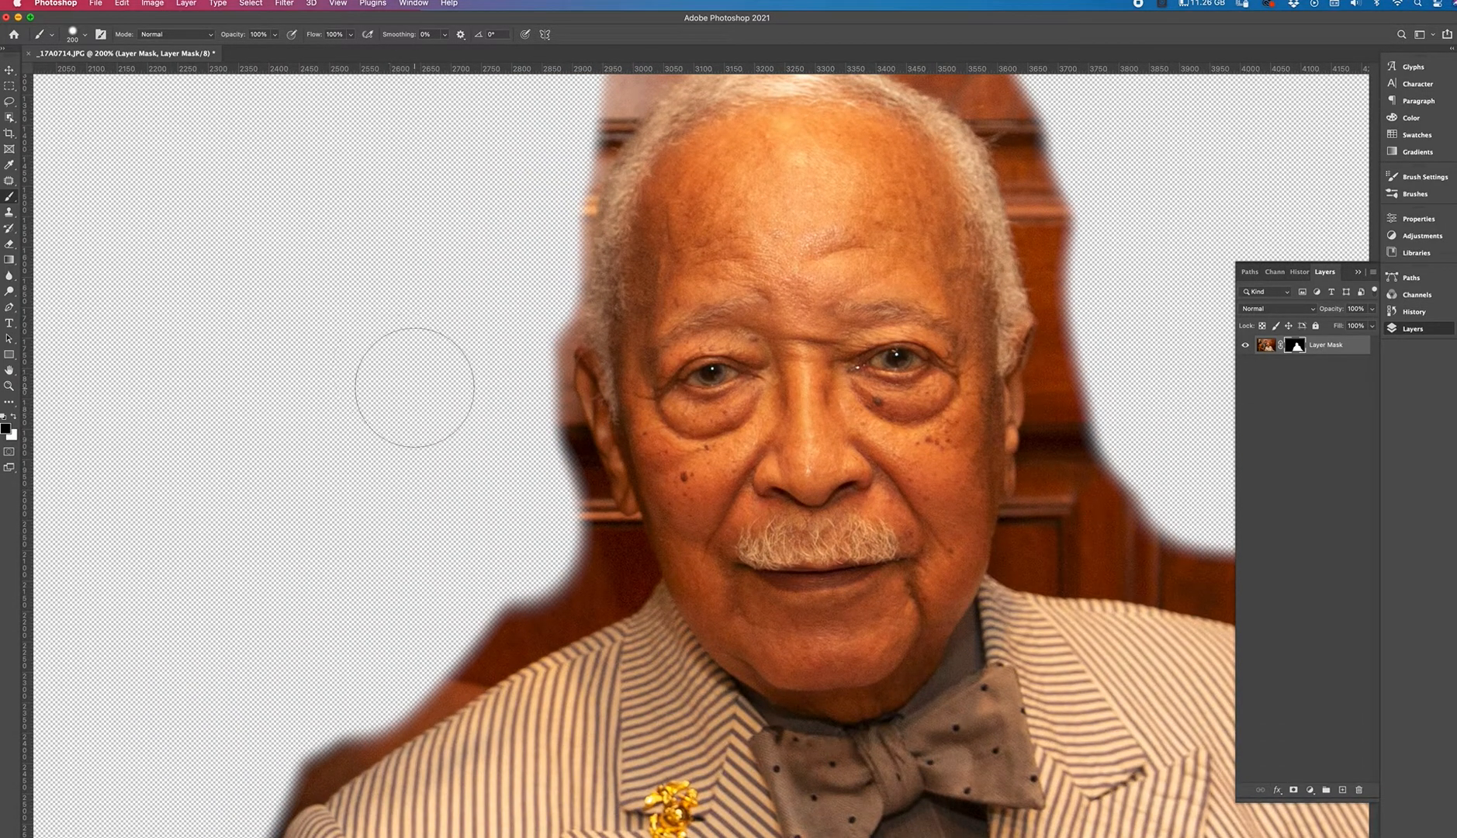
pyautogui.press('[')
pyautogui.press('[')
pyautogui.press('[')
pyautogui.press('[')
pyautogui.press('[')
pyautogui.press('[')
pyautogui.press('[')
pyautogui.press('[')
pyautogui.press('[')
# Paint black on the mask along the side of the man's face and shoulder to tighten the edge.
pyautogui.moveTo(576, 477)
pyautogui.mouseDown()
pyautogui.moveTo(593, 562)
pyautogui.moveTo(620, 528)
pyautogui.moveTo(577, 457)
pyautogui.mouseUp()
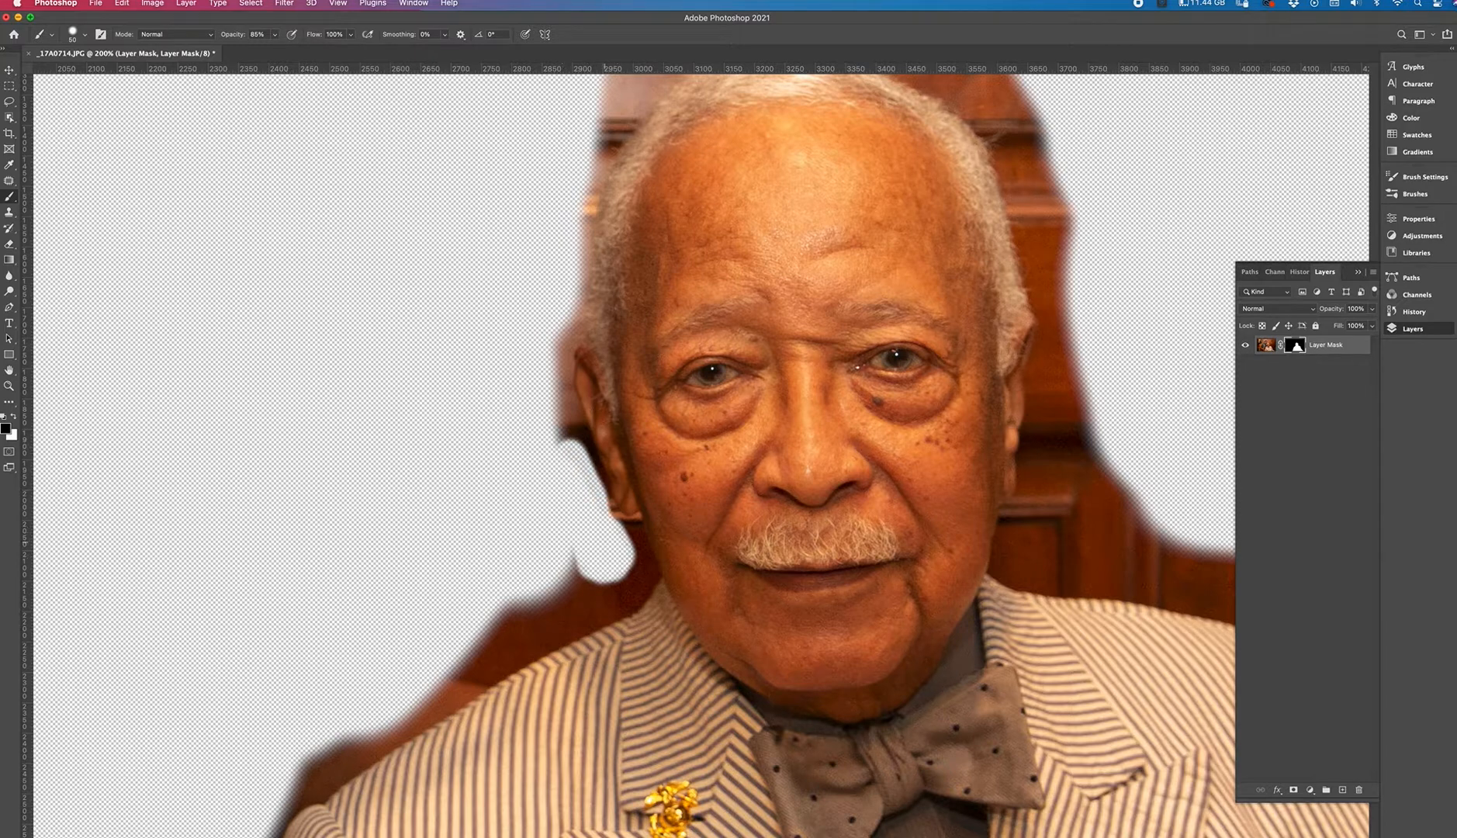
pyautogui.moveTo(599, 544)
pyautogui.mouseDown()
pyautogui.moveTo(577, 562)
pyautogui.moveTo(594, 580)
pyautogui.moveTo(471, 655)
pyautogui.moveTo(582, 627)
pyautogui.moveTo(637, 574)
pyautogui.moveTo(628, 543)
pyautogui.mouseUp()
pyautogui.moveTo(577, 473)
pyautogui.mouseDown()
pyautogui.moveTo(546, 397)
pyautogui.moveTo(575, 459)
pyautogui.moveTo(545, 414)
pyautogui.moveTo(560, 363)
pyautogui.mouseUp()
pyautogui.moveTo(500, 603)
pyautogui.mouseDown()
pyautogui.moveTo(487, 615)
pyautogui.moveTo(542, 594)
pyautogui.moveTo(630, 434)
pyautogui.mouseUp()
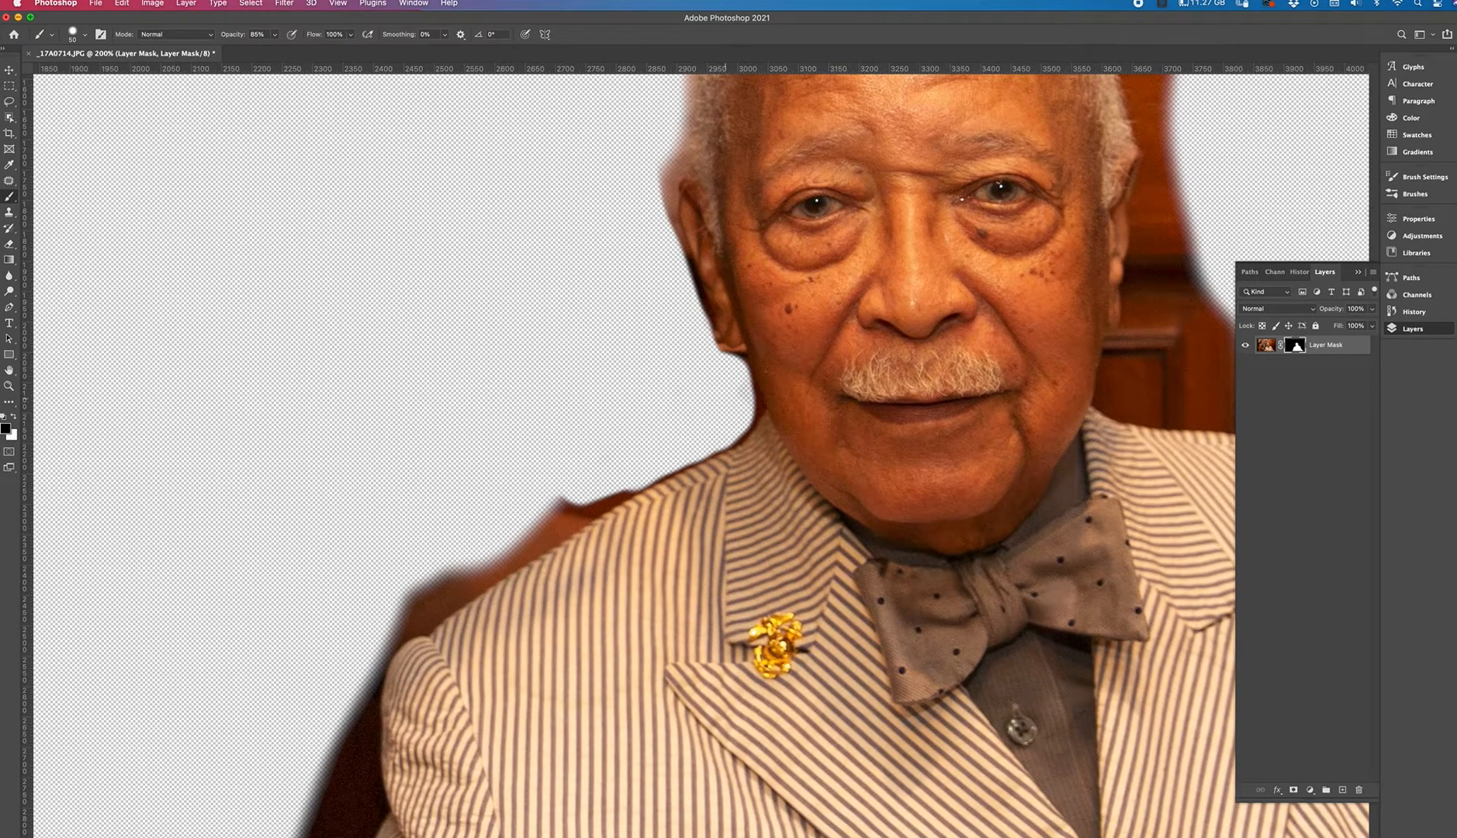
pyautogui.moveTo(571, 498); pyautogui.dragTo(538, 517)
pyautogui.moveTo(628, 501)
pyautogui.mouseDown()
pyautogui.moveTo(435, 586)
pyautogui.moveTo(399, 616)
pyautogui.mouseUp()
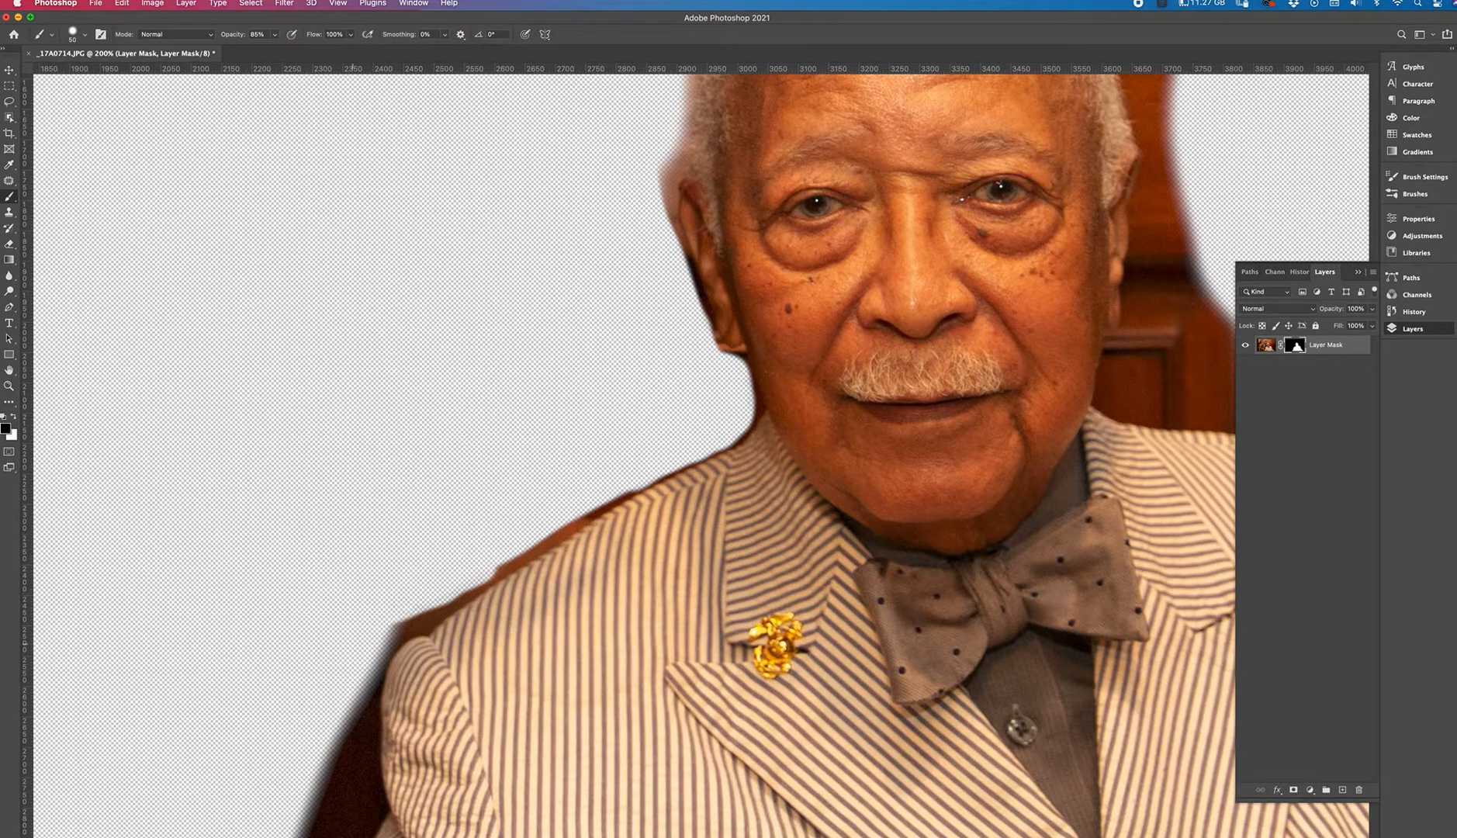
# Paint black on the mask along the man's arm and hand to remove leftover background.
pyautogui.scroll(-5, 698, 449)
pyautogui.moveTo(489, 474); pyautogui.dragTo(451, 489)
pyautogui.moveTo(411, 535)
pyautogui.mouseDown()
pyautogui.moveTo(341, 740)
pyautogui.moveTo(392, 659)
pyautogui.moveTo(409, 553)
pyautogui.moveTo(411, 651)
pyautogui.mouseUp()
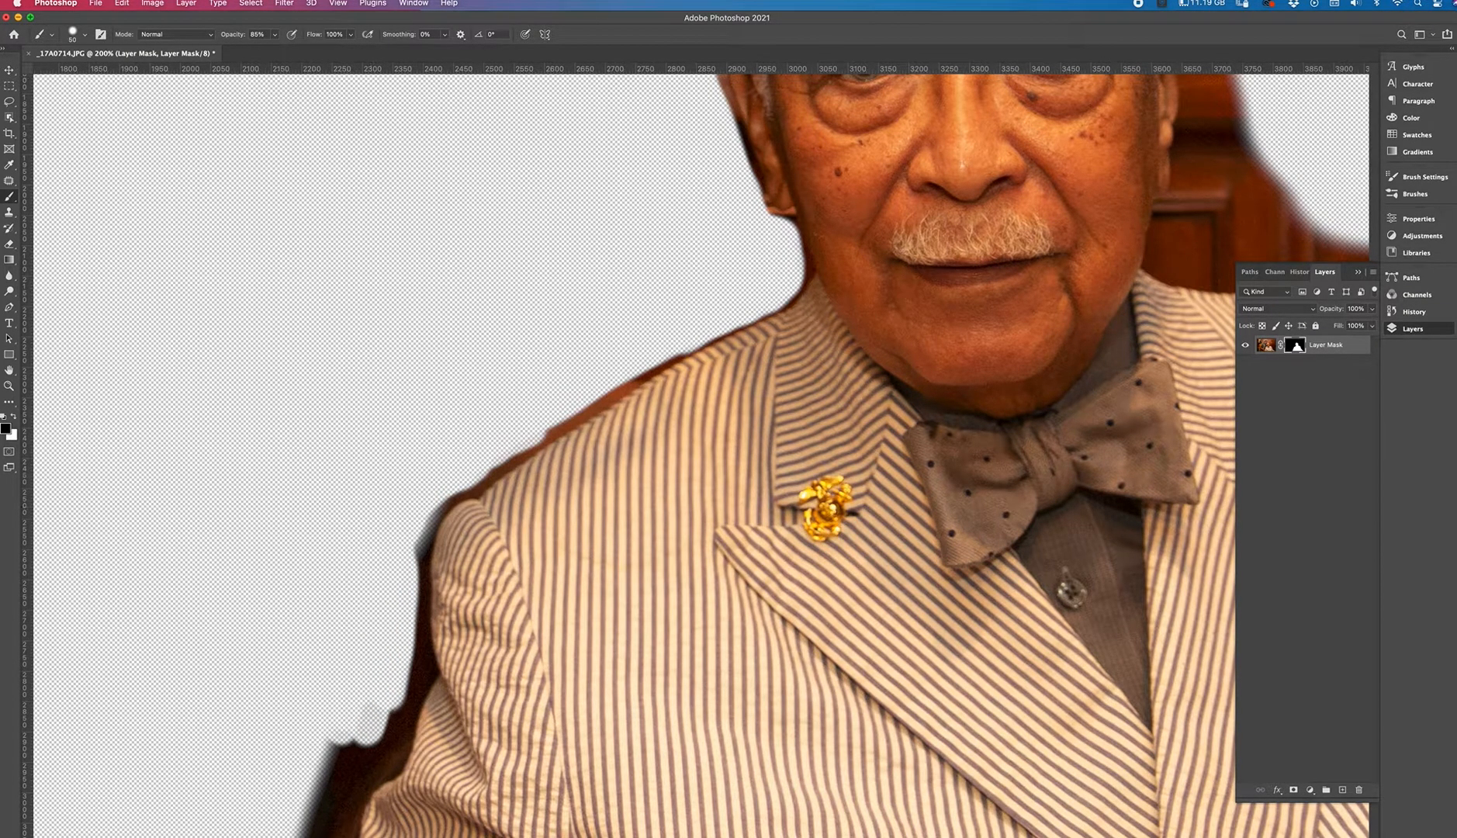
pyautogui.moveTo(352, 723); pyautogui.dragTo(318, 793)
pyautogui.moveTo(367, 697); pyautogui.dragTo(420, 555)
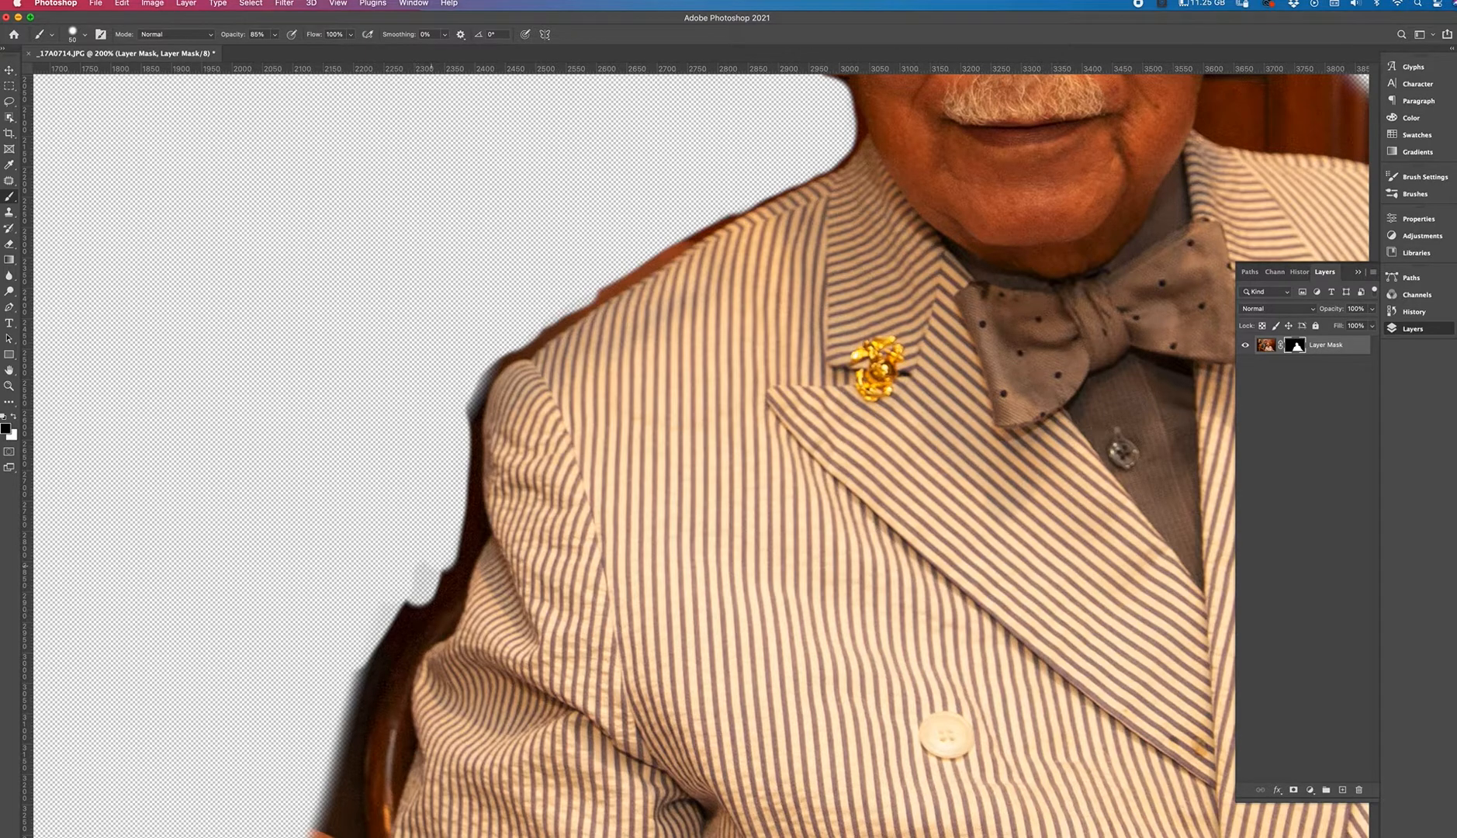
pyautogui.moveTo(419, 579); pyautogui.dragTo(353, 727)
pyautogui.moveTo(396, 617); pyautogui.dragTo(337, 762)
pyautogui.moveTo(419, 586); pyautogui.dragTo(351, 716)
pyautogui.moveTo(448, 544)
pyautogui.mouseDown()
pyautogui.moveTo(439, 599)
pyautogui.moveTo(359, 754)
pyautogui.mouseUp()
pyautogui.moveTo(355, 646); pyautogui.dragTo(370, 514)
pyautogui.moveTo(408, 578); pyautogui.dragTo(378, 667)
pyautogui.moveTo(390, 612)
pyautogui.mouseDown()
pyautogui.moveTo(356, 696)
pyautogui.moveTo(304, 756)
pyautogui.mouseUp()
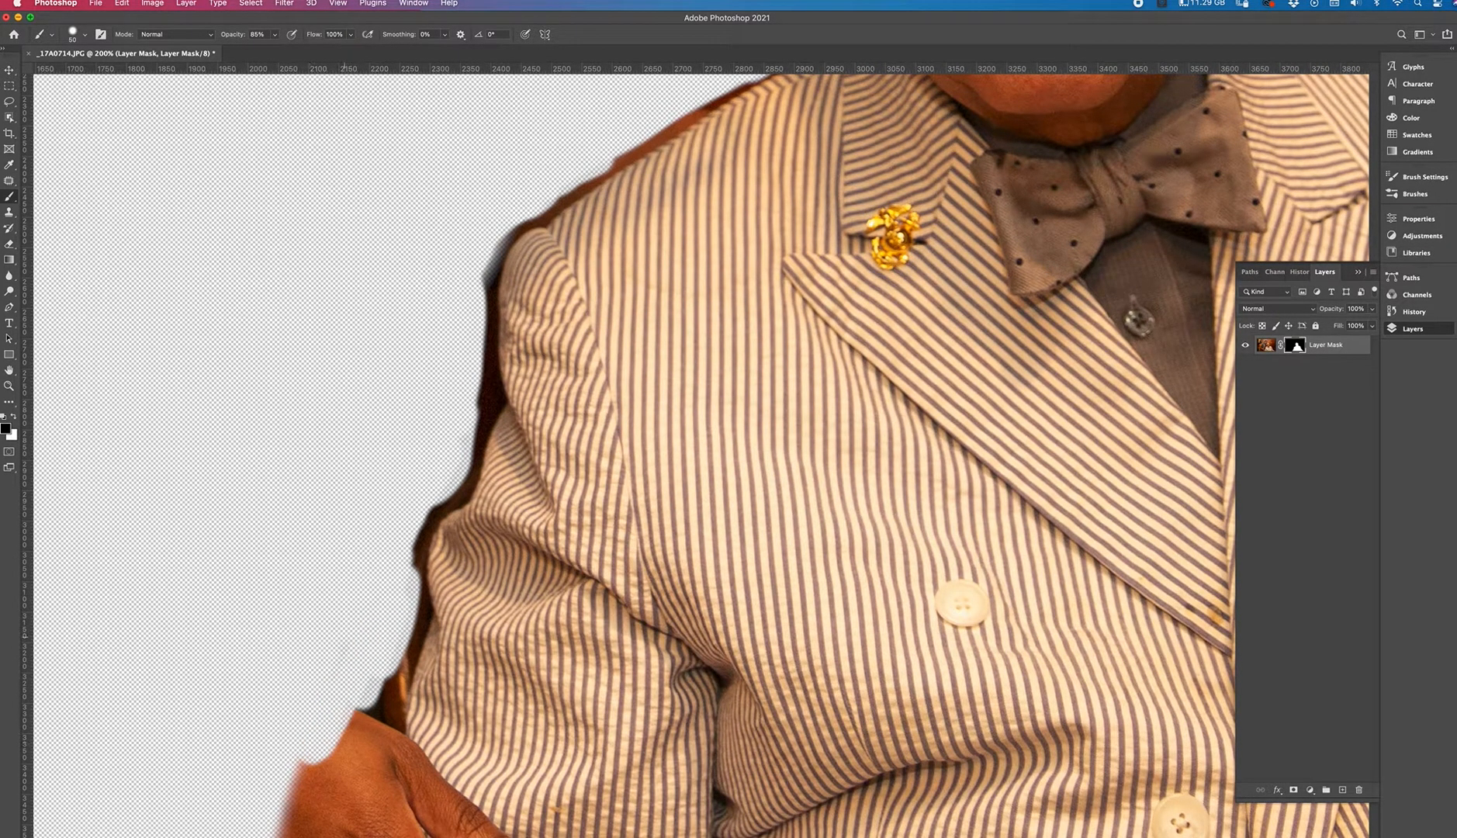
pyautogui.moveTo(403, 652); pyautogui.dragTo(310, 780)
pyautogui.moveTo(329, 774)
pyautogui.mouseDown()
pyautogui.moveTo(317, 832)
pyautogui.moveTo(300, 827)
pyautogui.mouseUp()
pyautogui.moveTo(356, 756); pyautogui.dragTo(324, 822)
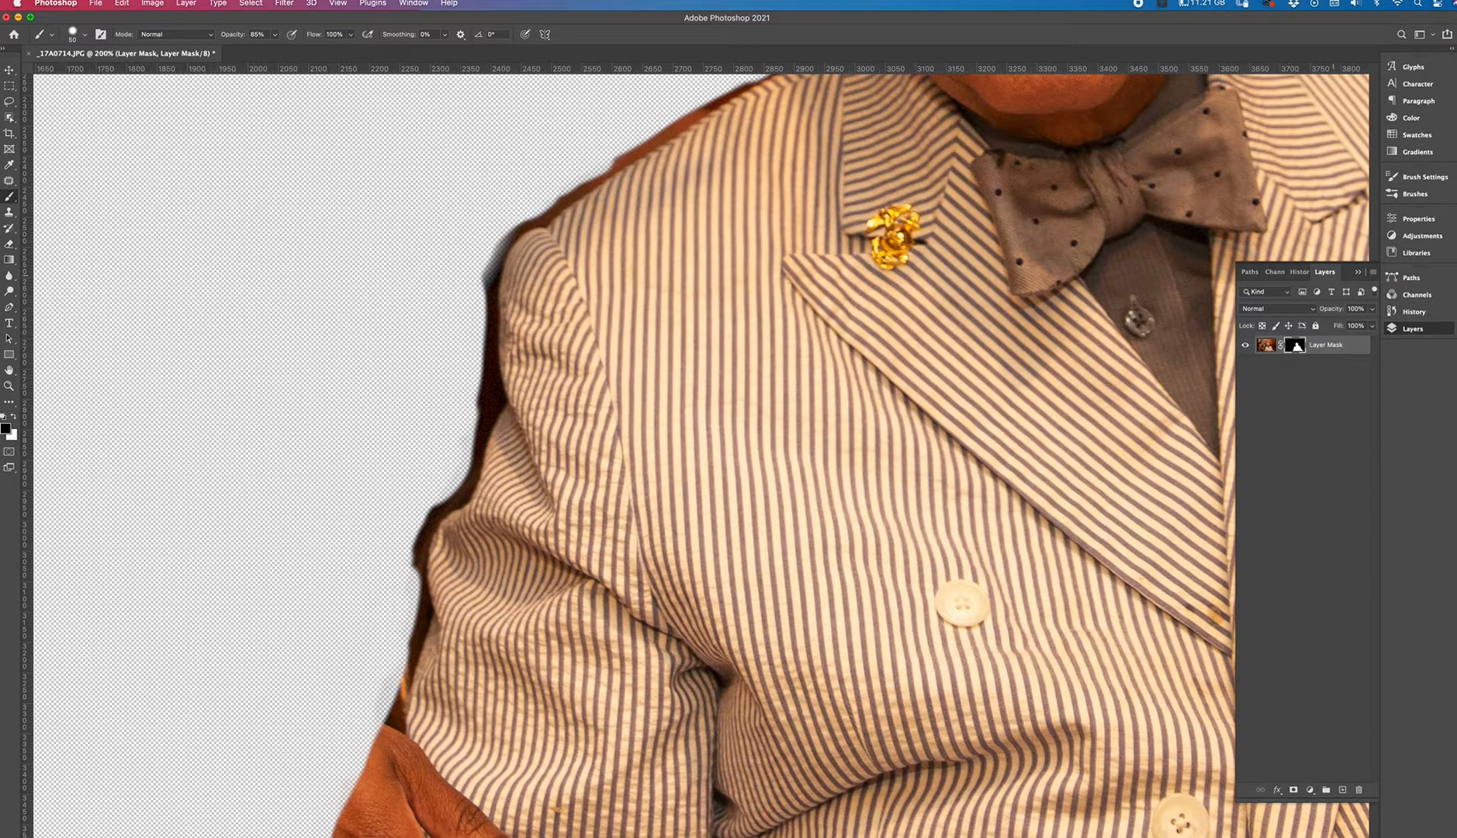
# Create a new layer named color.
pyautogui.click(1372, 273)
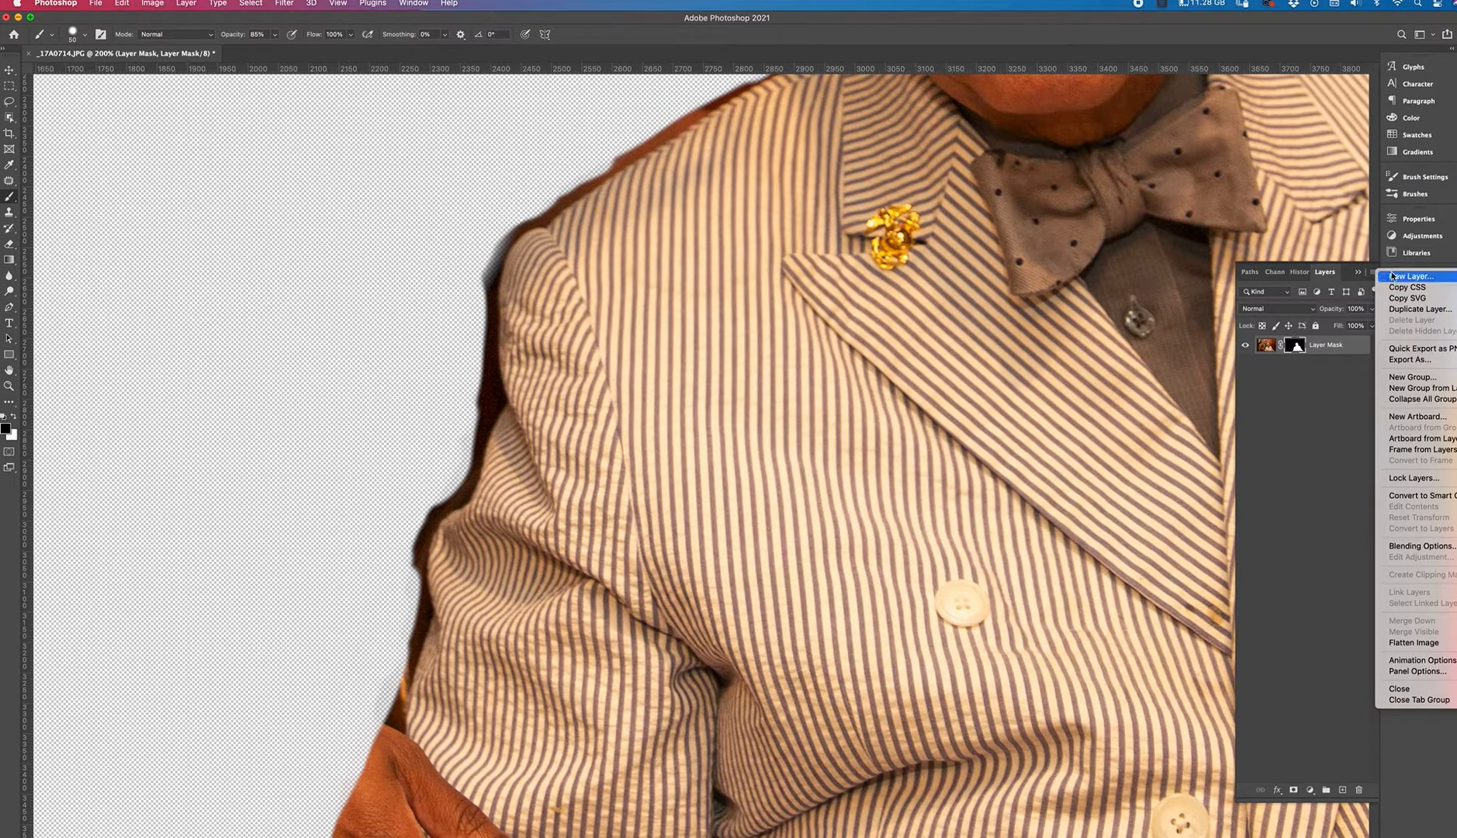
pyautogui.click(1395, 277)
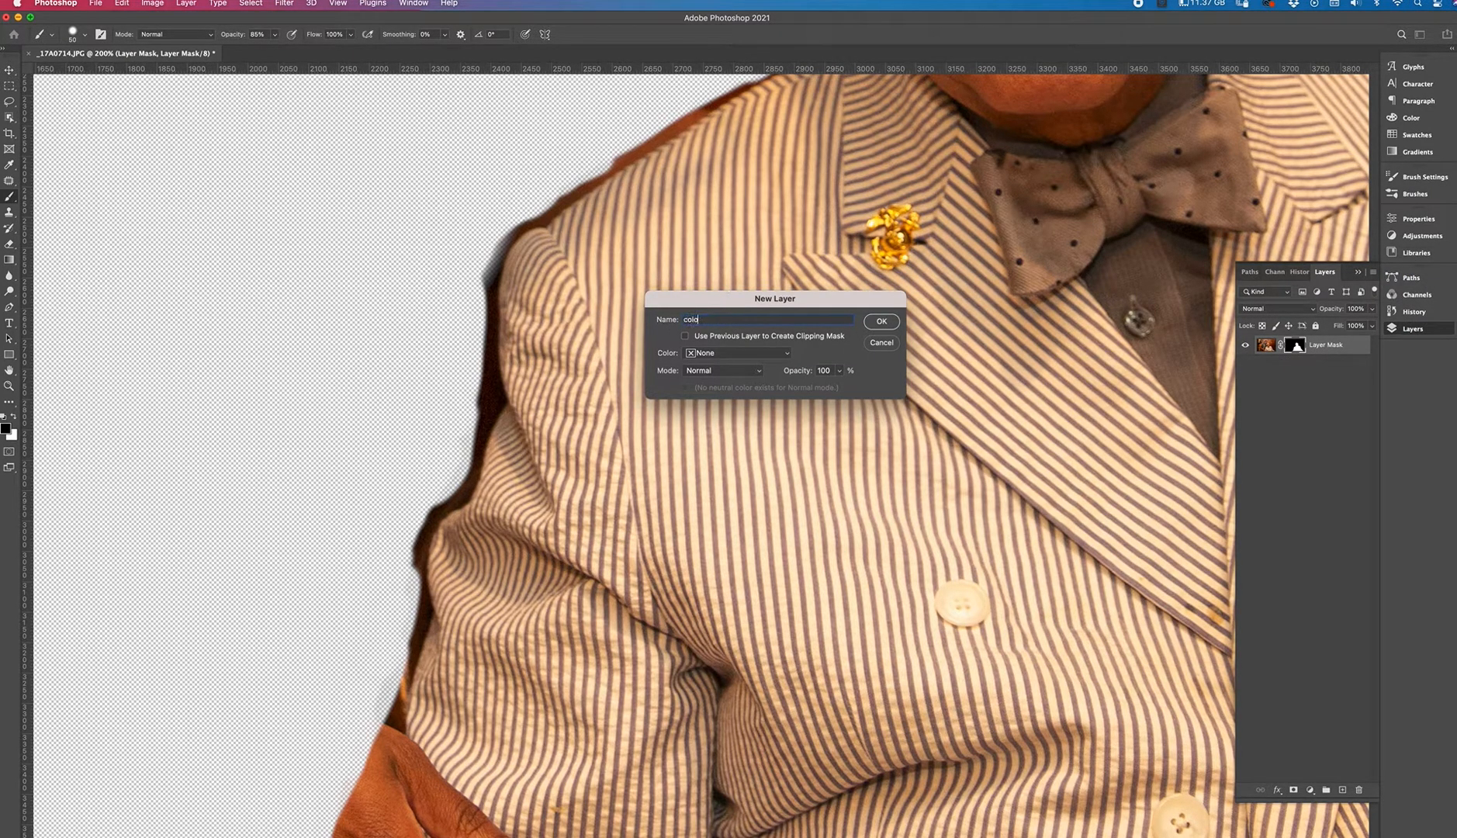
pyautogui.press('Return')
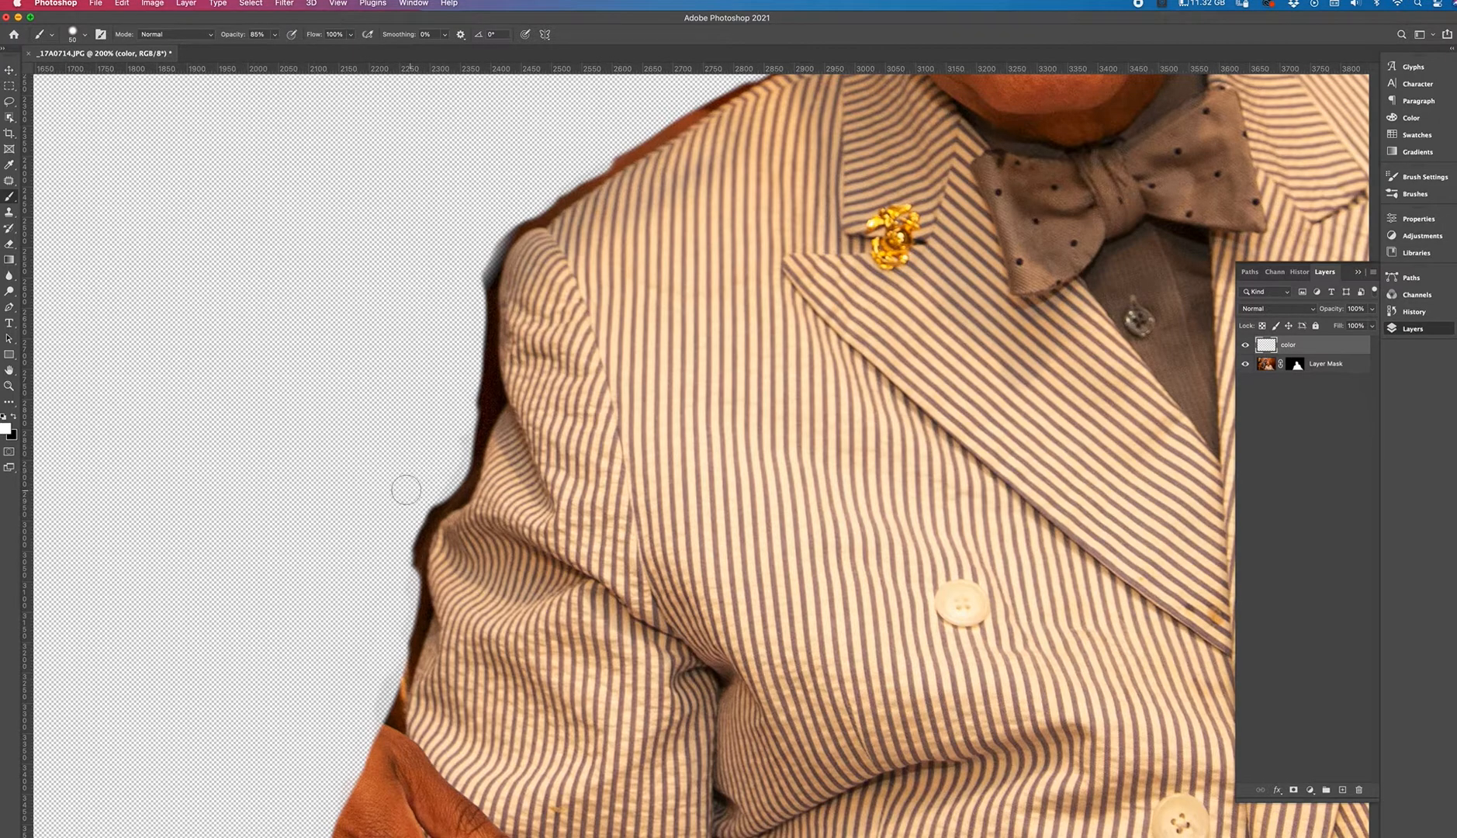
# Fill the color layer with white.
pyautogui.click(121, 3)
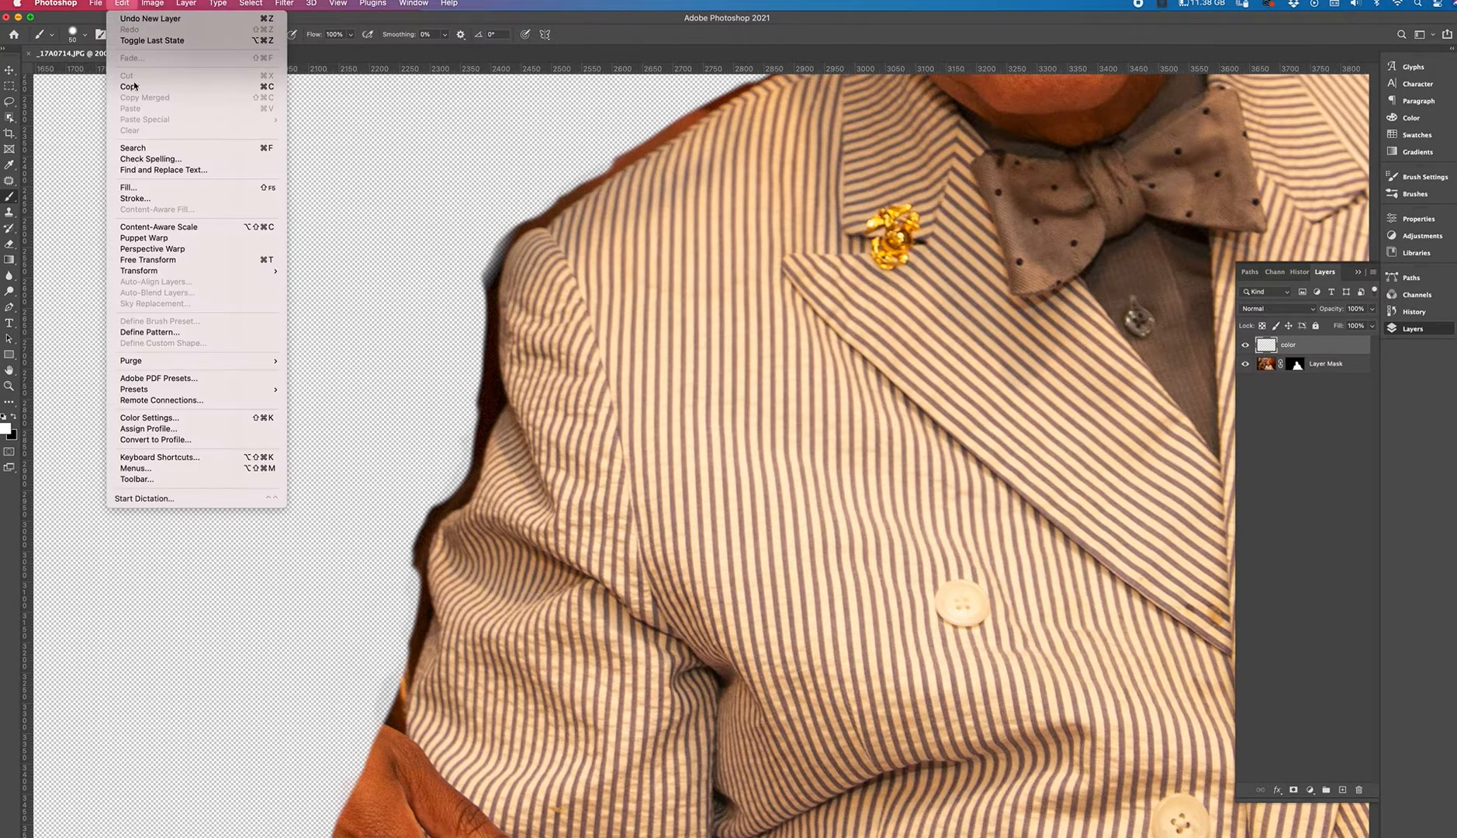
pyautogui.click(131, 193)
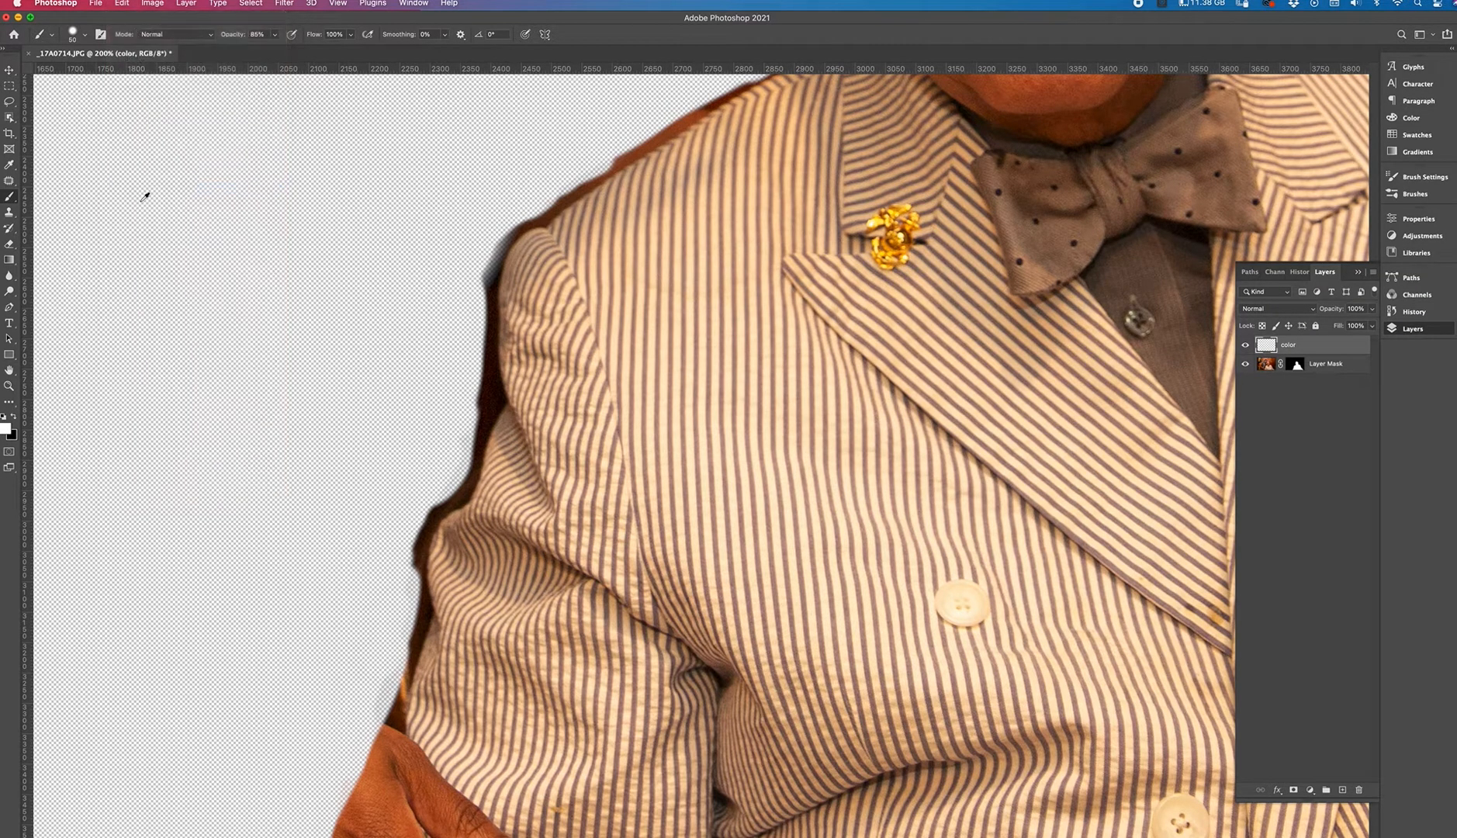
pyautogui.click(787, 176)
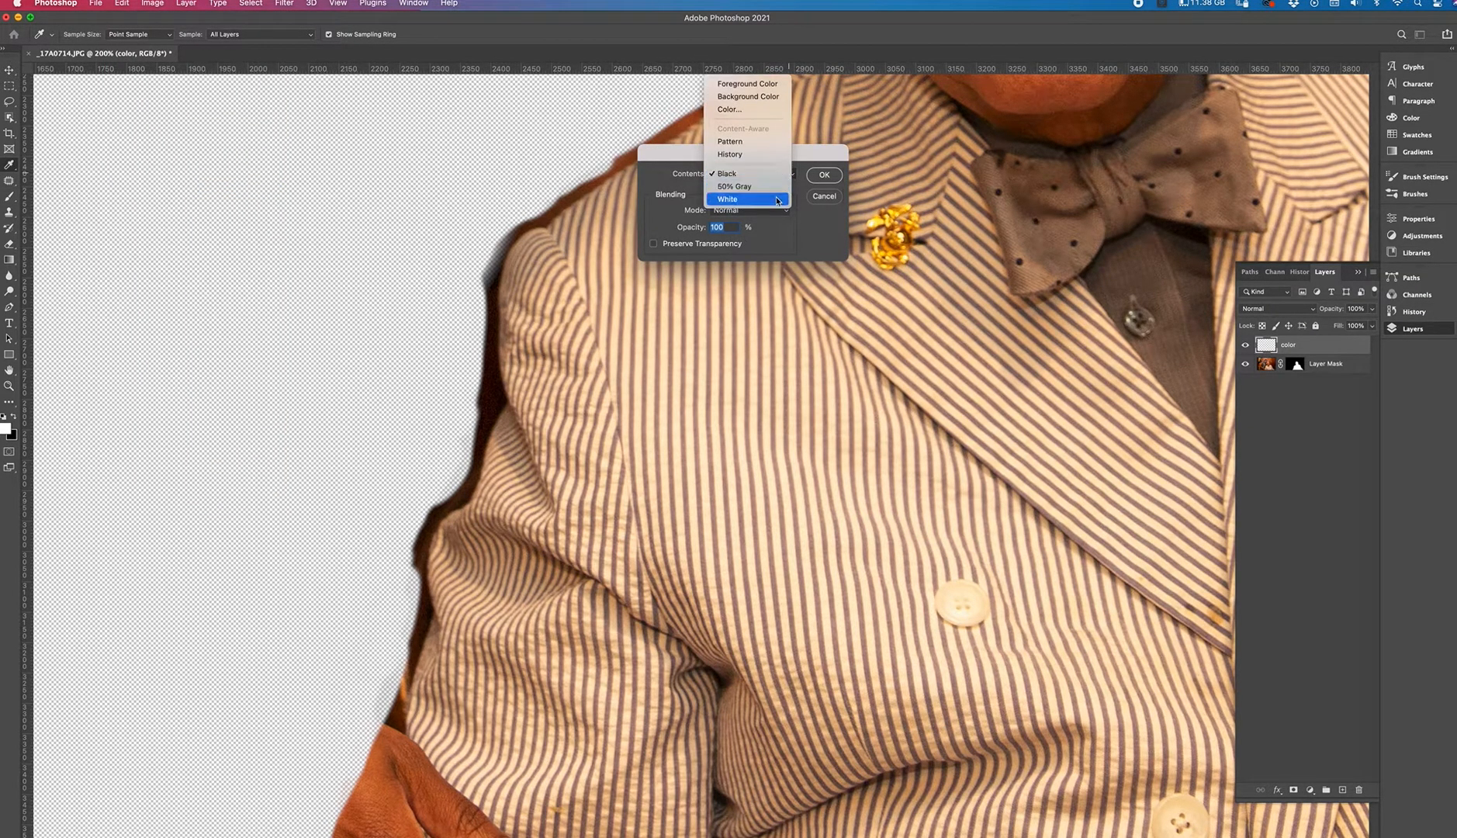
pyautogui.click(743, 200)
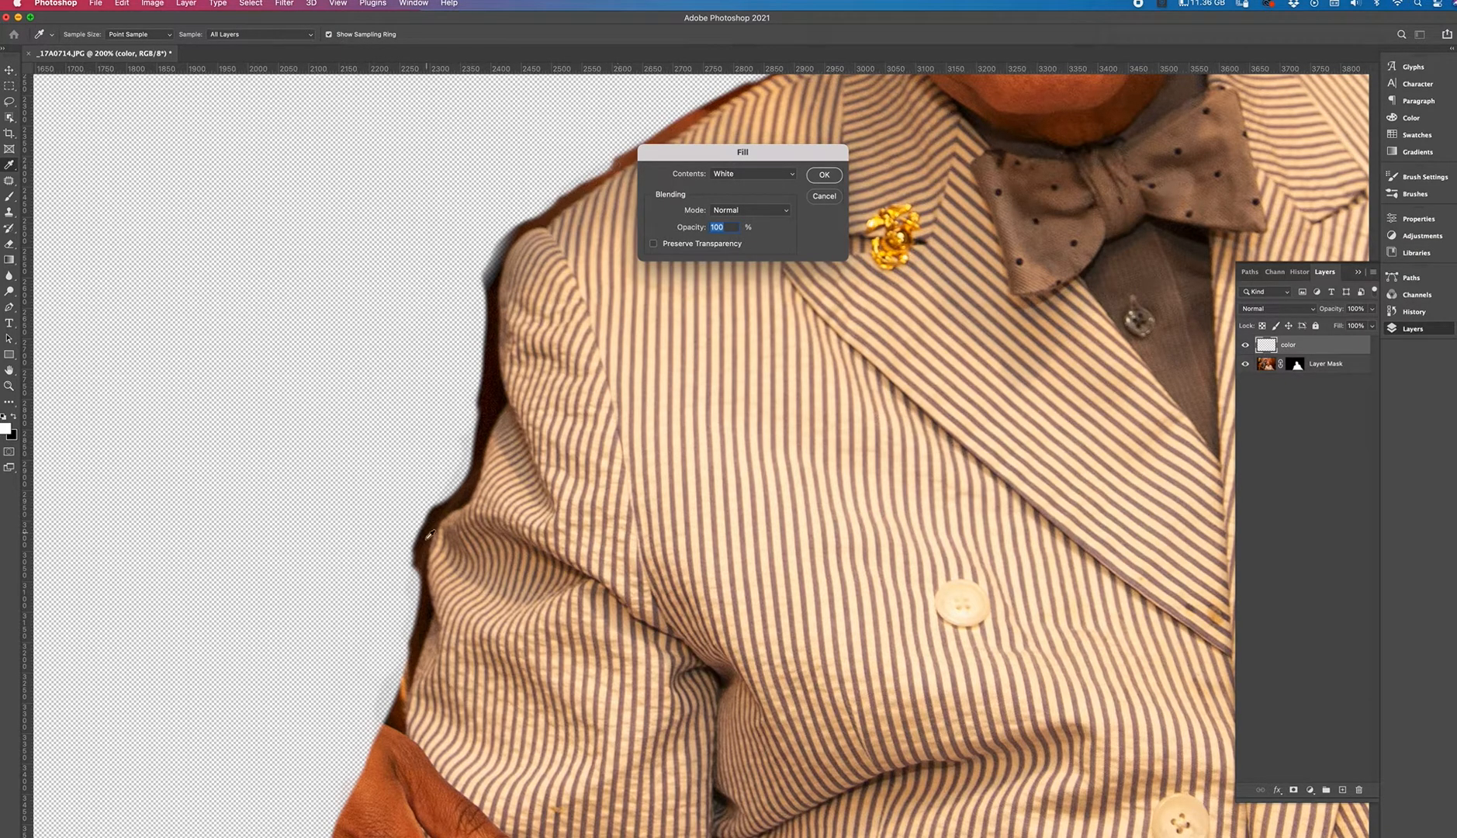
pyautogui.click(824, 177)
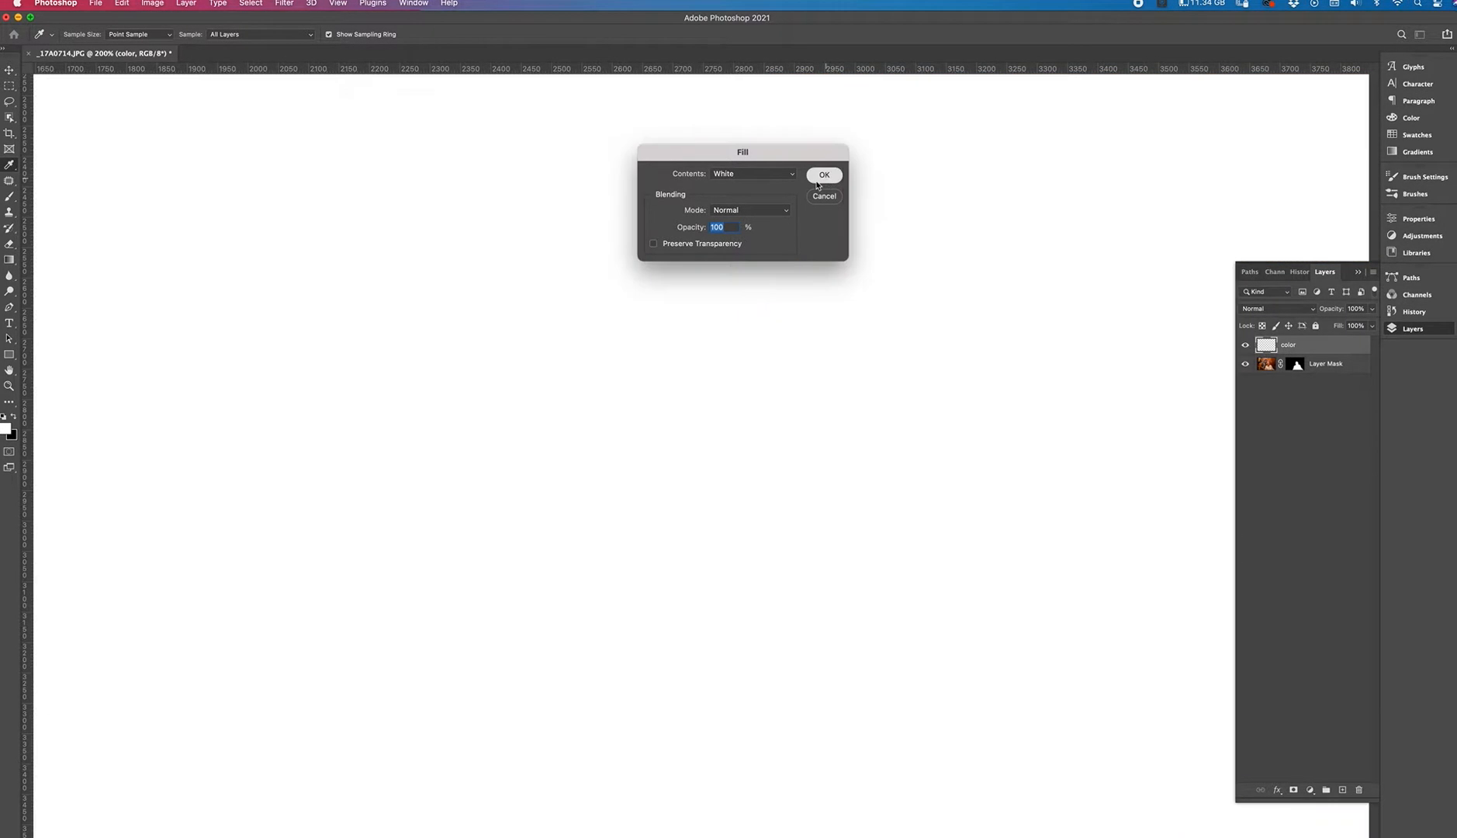
# Move the white color layer below the masked photo layer.
pyautogui.press('b')
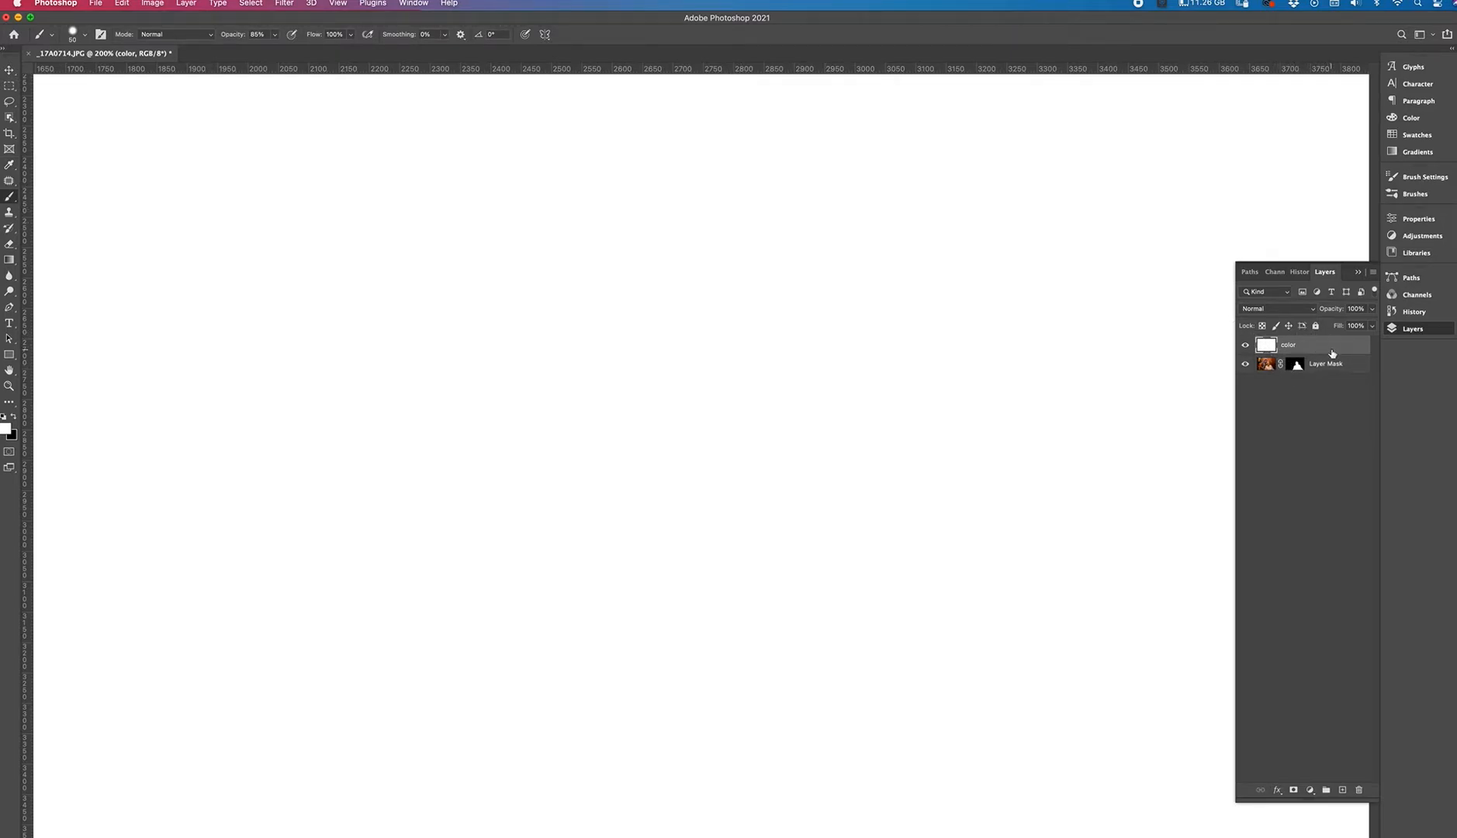
pyautogui.moveTo(1326, 347); pyautogui.dragTo(1318, 379)
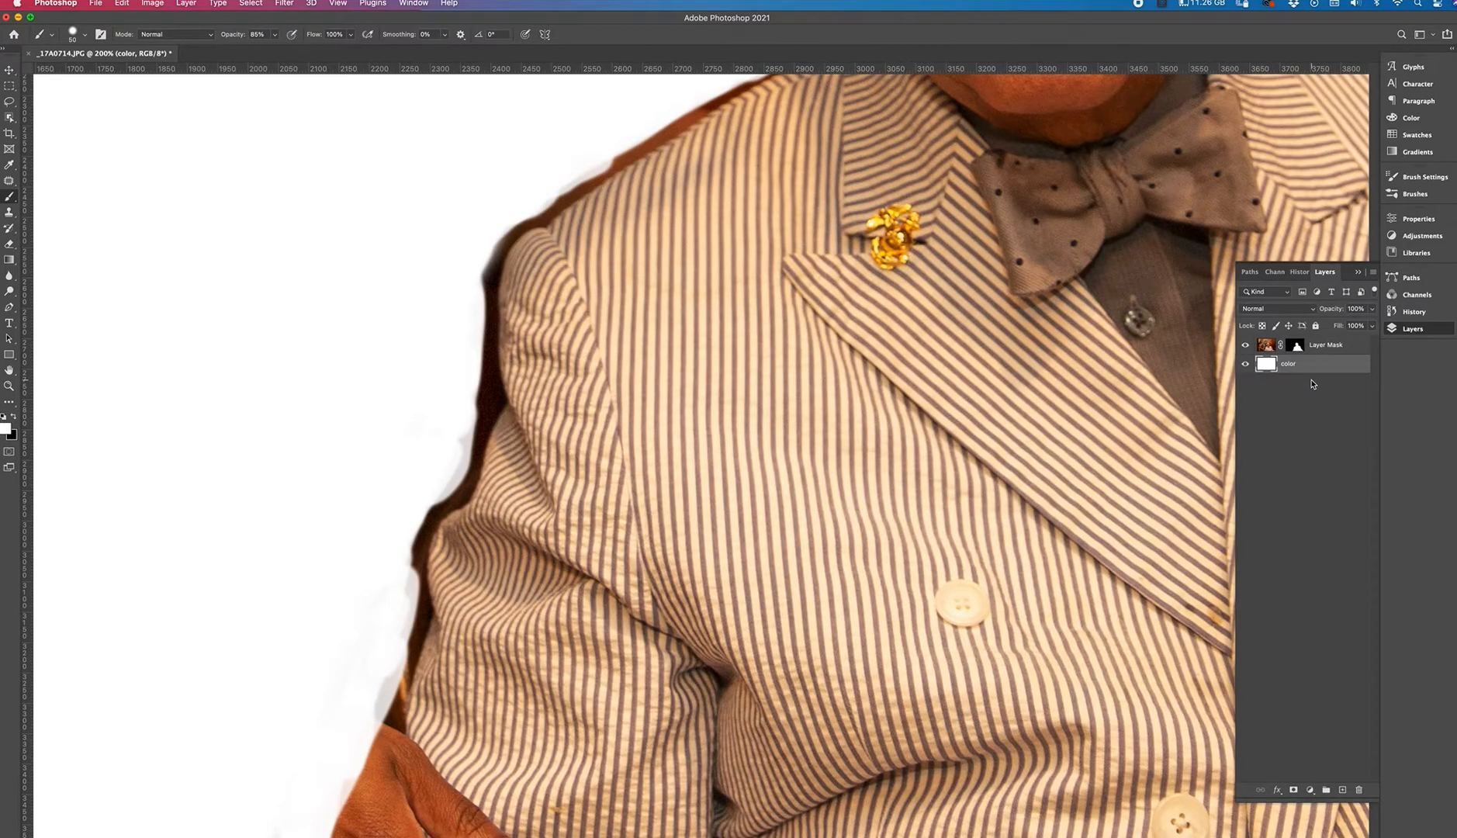
# Try painting along the man's arm edge while the white color layer is active.
pyautogui.scroll(-5, 400, 559)
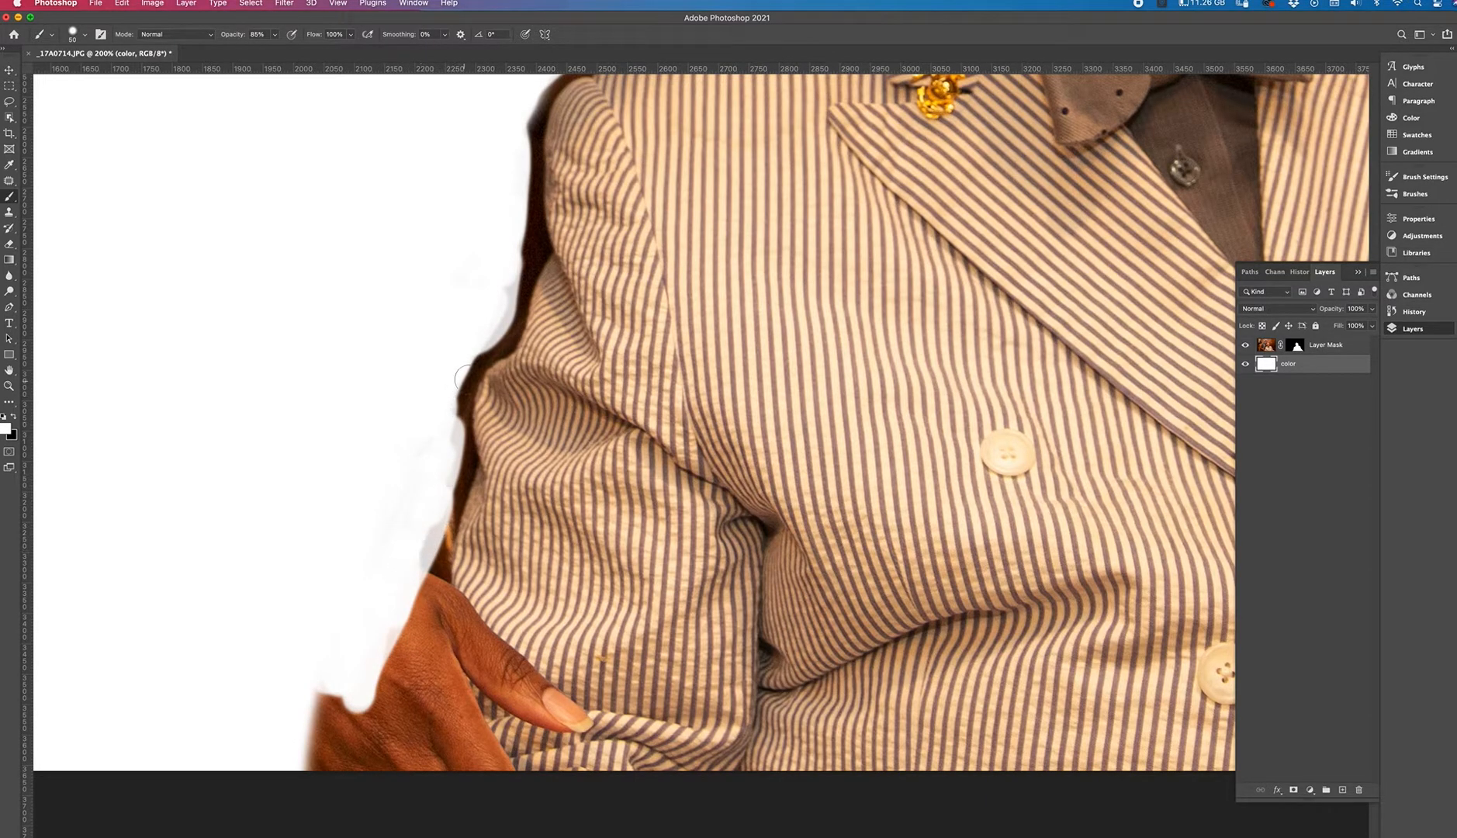
pyautogui.moveTo(559, 327); pyautogui.dragTo(496, 512)
pyautogui.moveTo(705, 214); pyautogui.dragTo(510, 497)
pyautogui.moveTo(638, 312); pyautogui.dragTo(439, 532)
pyautogui.moveTo(651, 307); pyautogui.dragTo(500, 469)
pyautogui.moveTo(944, 390); pyautogui.dragTo(790, 477)
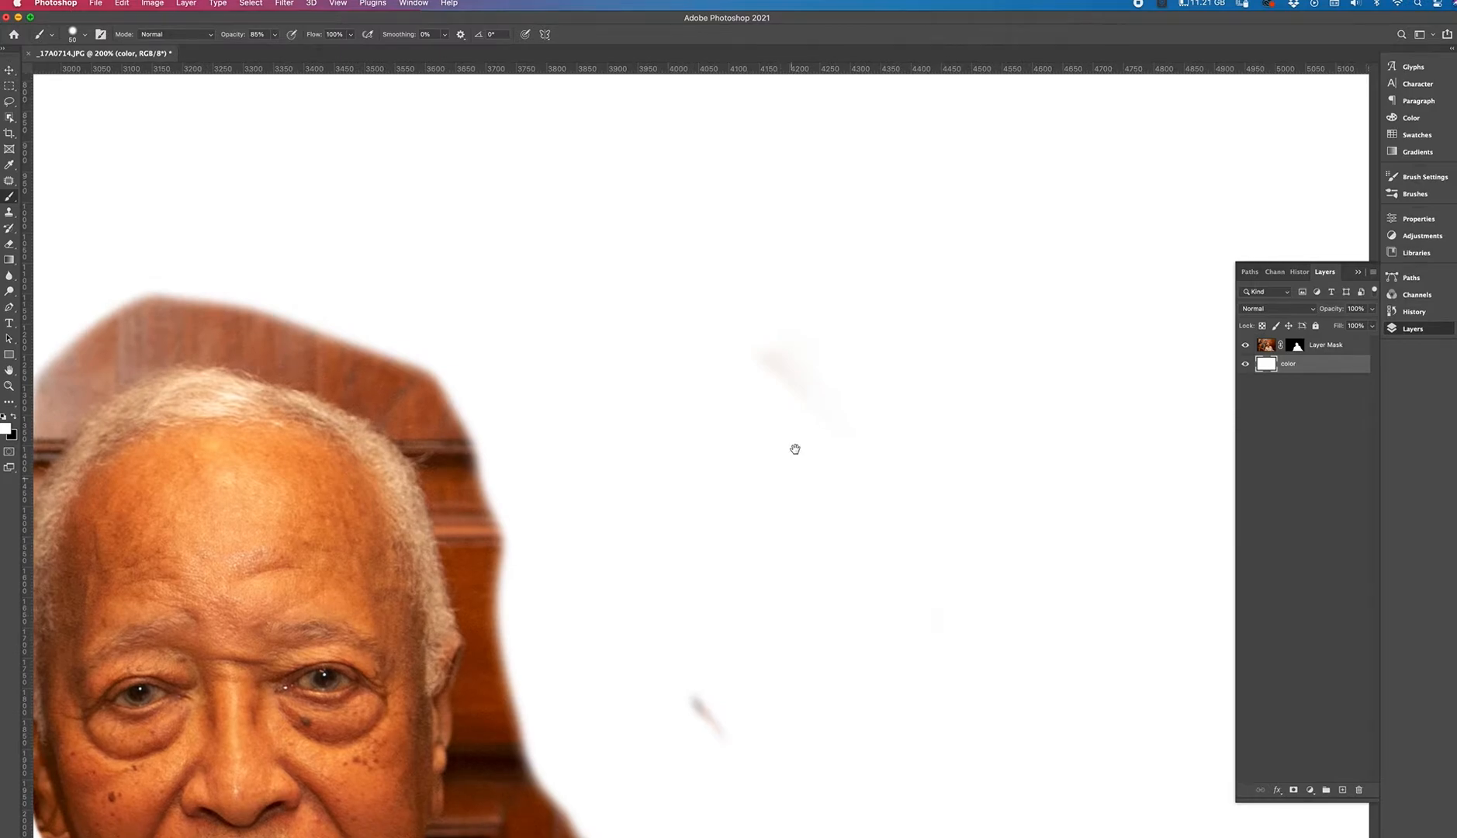
pyautogui.moveTo(351, 373); pyautogui.dragTo(797, 165)
pyautogui.moveTo(342, 623); pyautogui.dragTo(673, 295)
pyautogui.moveTo(512, 554); pyautogui.dragTo(512, 376)
pyautogui.moveTo(382, 607); pyautogui.dragTo(511, 359)
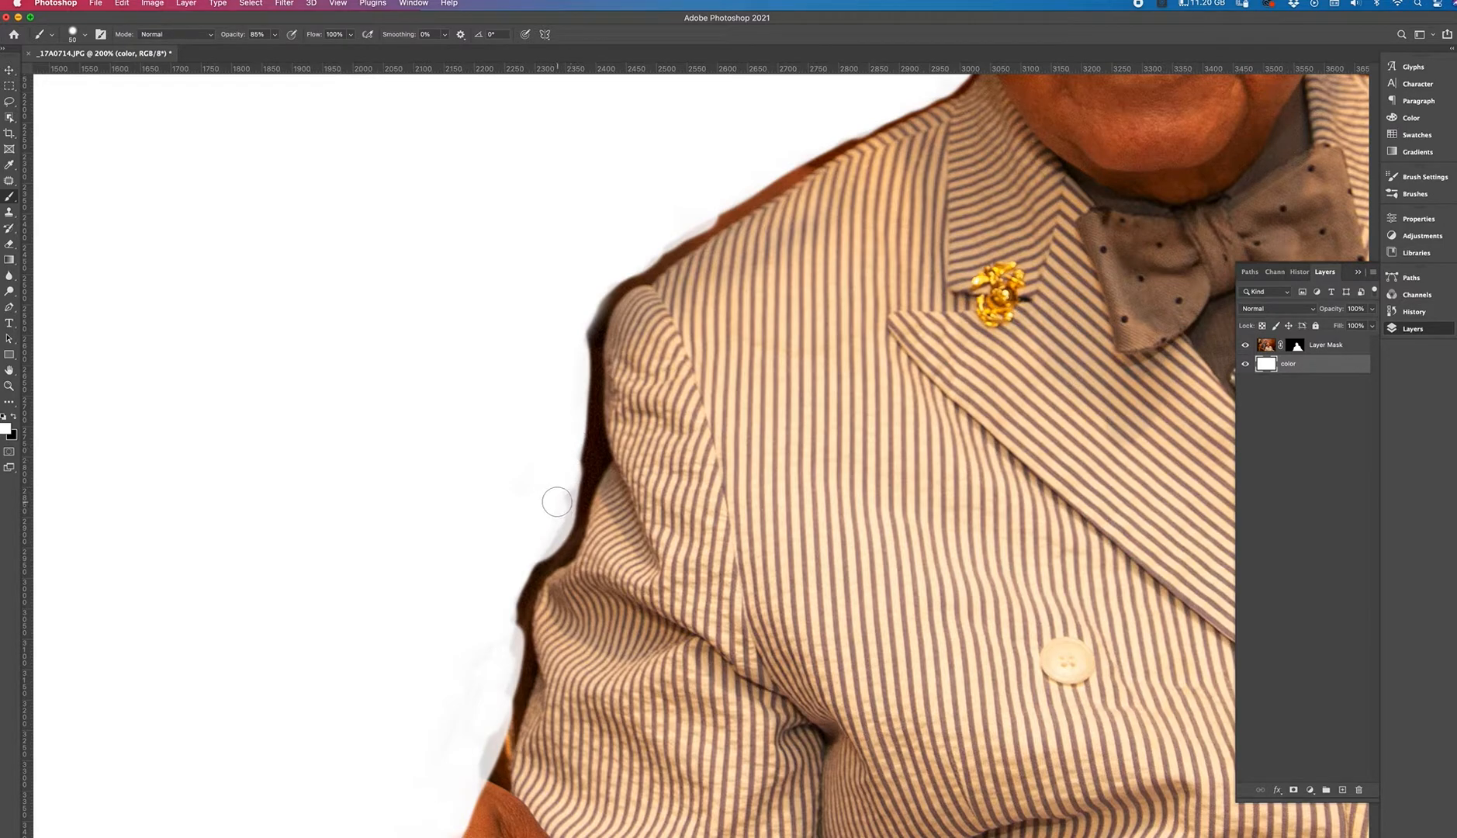
# Select the layer mask and paint black along the man's arm to trim the dark fringe.
pyautogui.click(1295, 345)
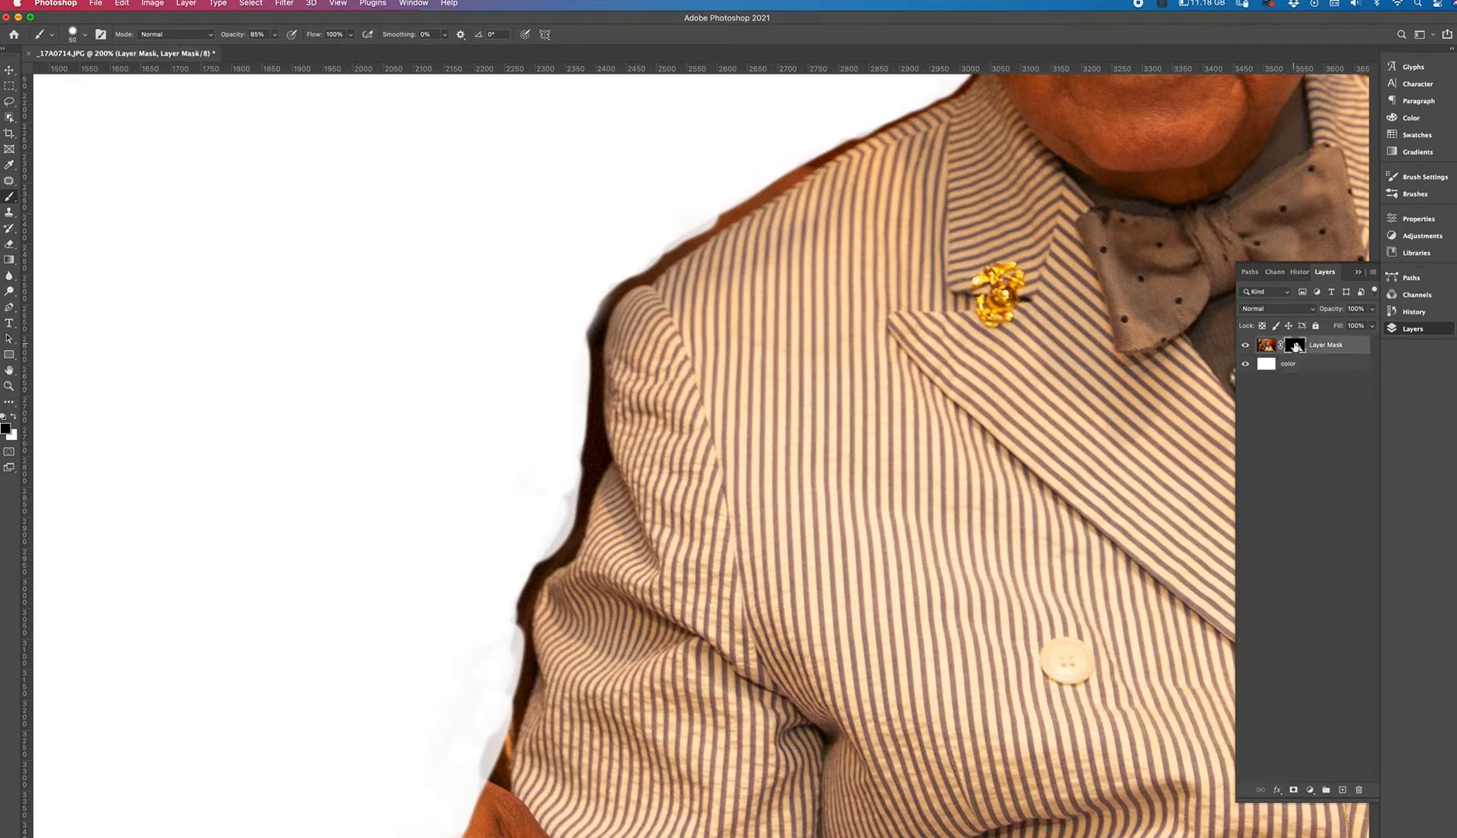
pyautogui.moveTo(569, 493)
pyautogui.mouseDown()
pyautogui.moveTo(551, 516)
pyautogui.moveTo(571, 474)
pyautogui.moveTo(546, 543)
pyautogui.moveTo(556, 531)
pyautogui.moveTo(524, 555)
pyautogui.moveTo(504, 603)
pyautogui.moveTo(512, 585)
pyautogui.moveTo(503, 679)
pyautogui.moveTo(490, 653)
pyautogui.moveTo(414, 784)
pyautogui.mouseUp()
pyautogui.moveTo(469, 571)
pyautogui.mouseDown()
pyautogui.moveTo(480, 519)
pyautogui.moveTo(526, 469)
pyautogui.moveTo(471, 684)
pyautogui.mouseUp()
pyautogui.moveTo(526, 543); pyautogui.dragTo(488, 664)
pyautogui.moveTo(527, 481)
pyautogui.mouseDown()
pyautogui.moveTo(485, 617)
pyautogui.moveTo(506, 541)
pyautogui.moveTo(494, 549)
pyautogui.moveTo(544, 505)
pyautogui.mouseUp()
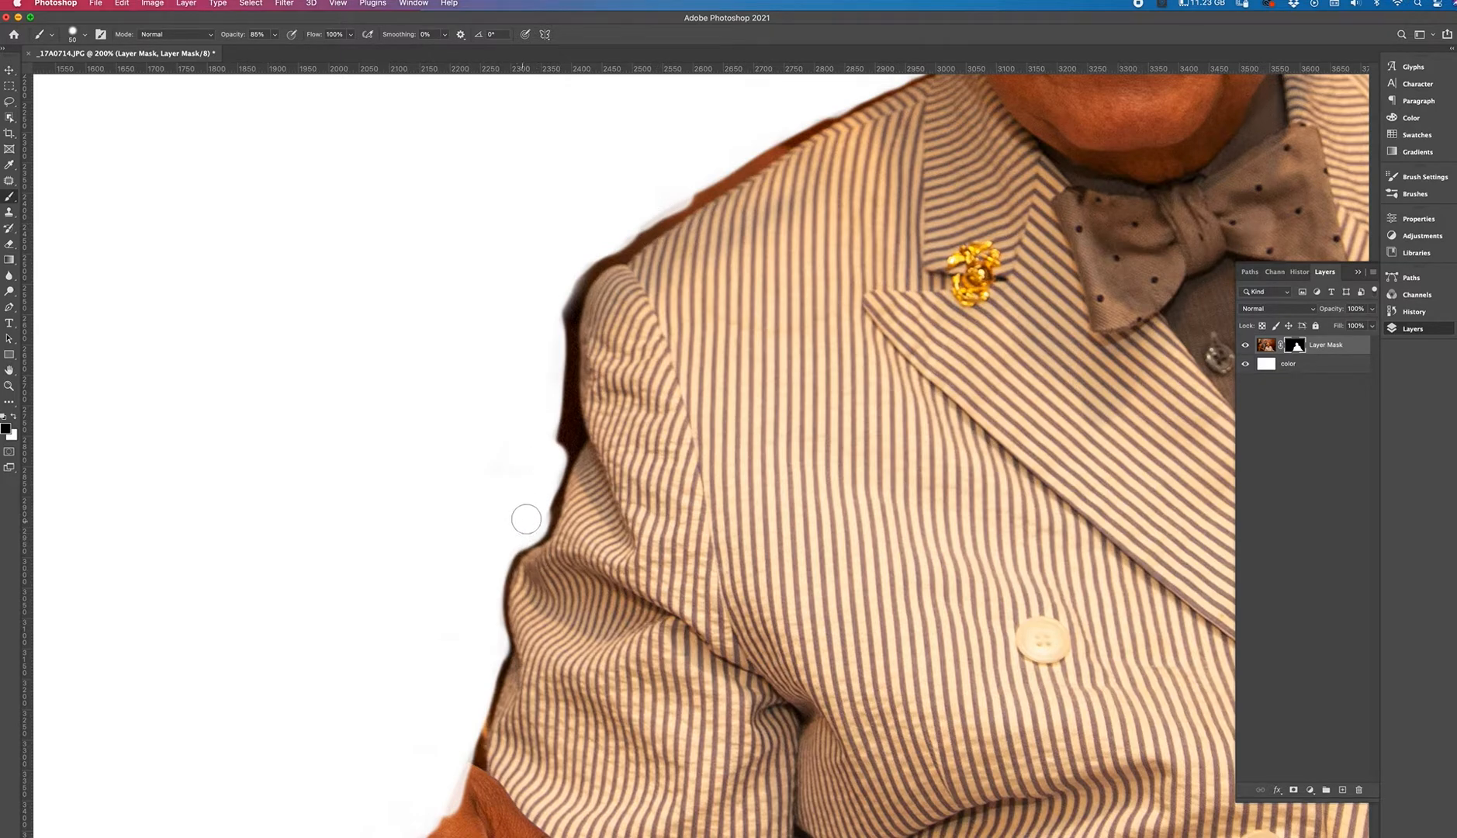
pyautogui.moveTo(552, 453); pyautogui.dragTo(550, 303)
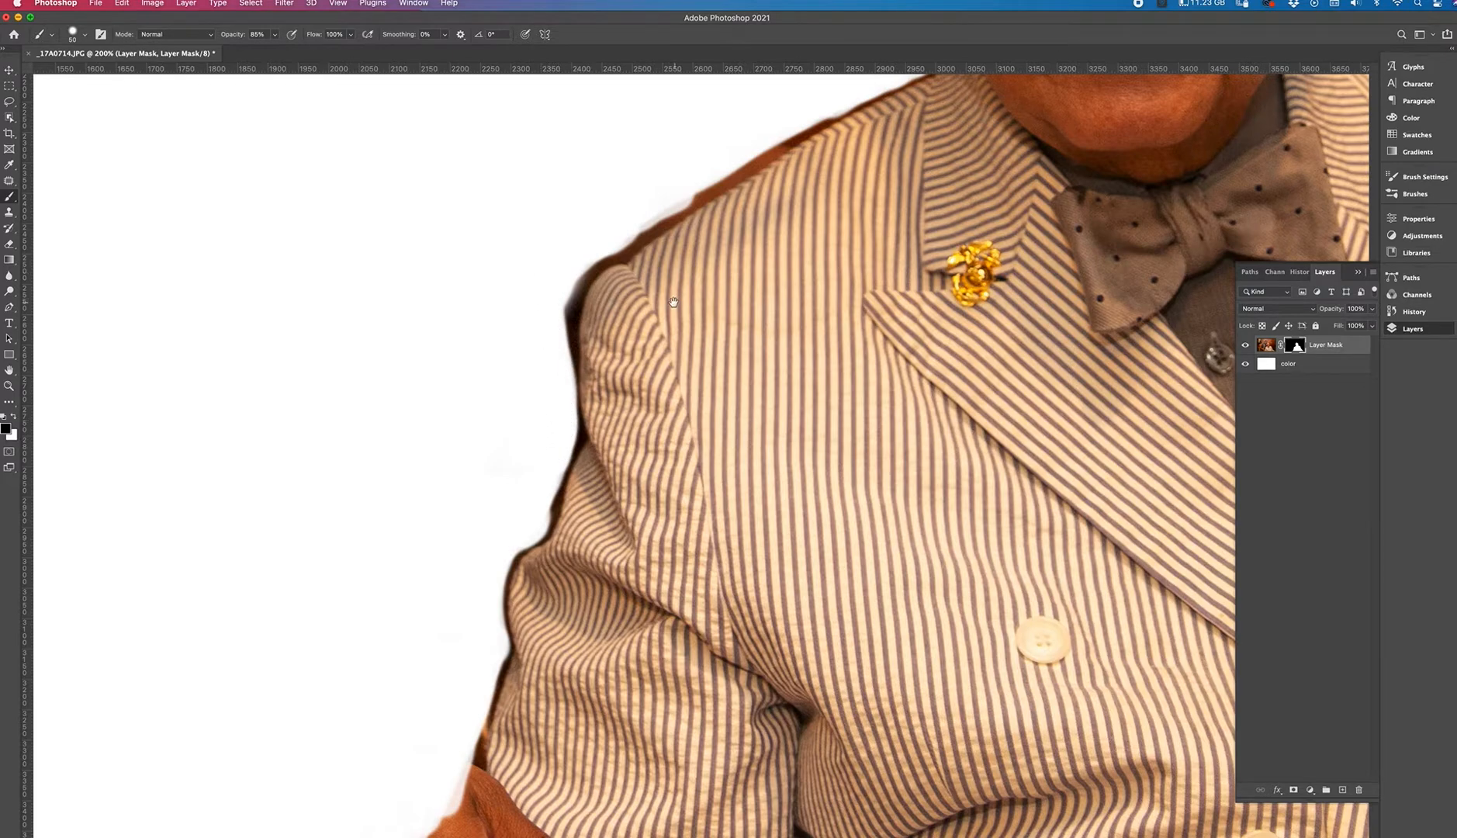
pyautogui.moveTo(676, 299); pyautogui.dragTo(606, 395)
pyautogui.moveTo(492, 540)
pyautogui.mouseDown()
pyautogui.moveTo(493, 370)
pyautogui.moveTo(486, 430)
pyautogui.moveTo(520, 315)
pyautogui.mouseUp()
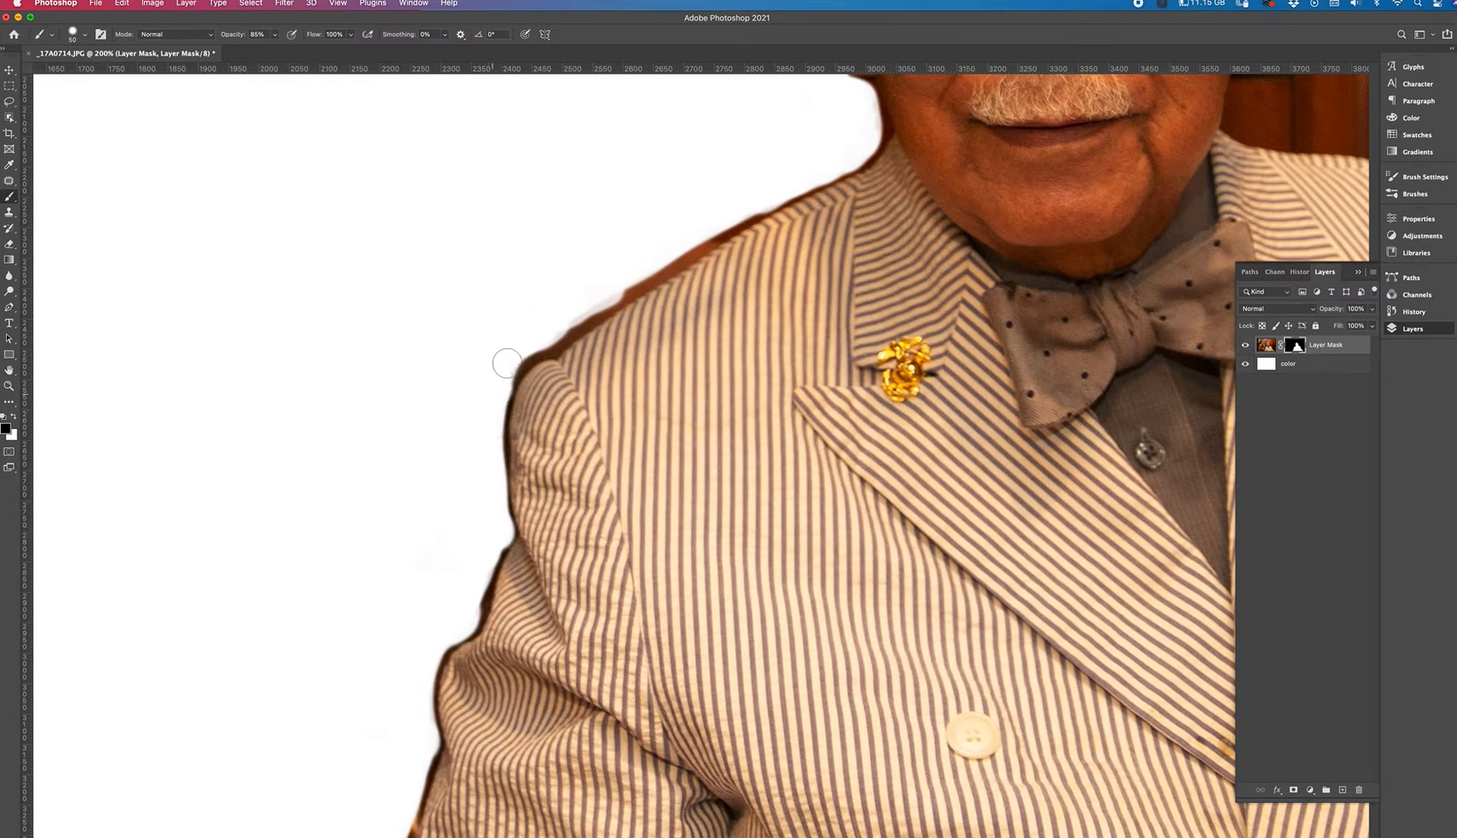
# Paint black on the mask along the top of the man's shoulder to clean its edge.
pyautogui.moveTo(646, 263); pyautogui.dragTo(580, 304)
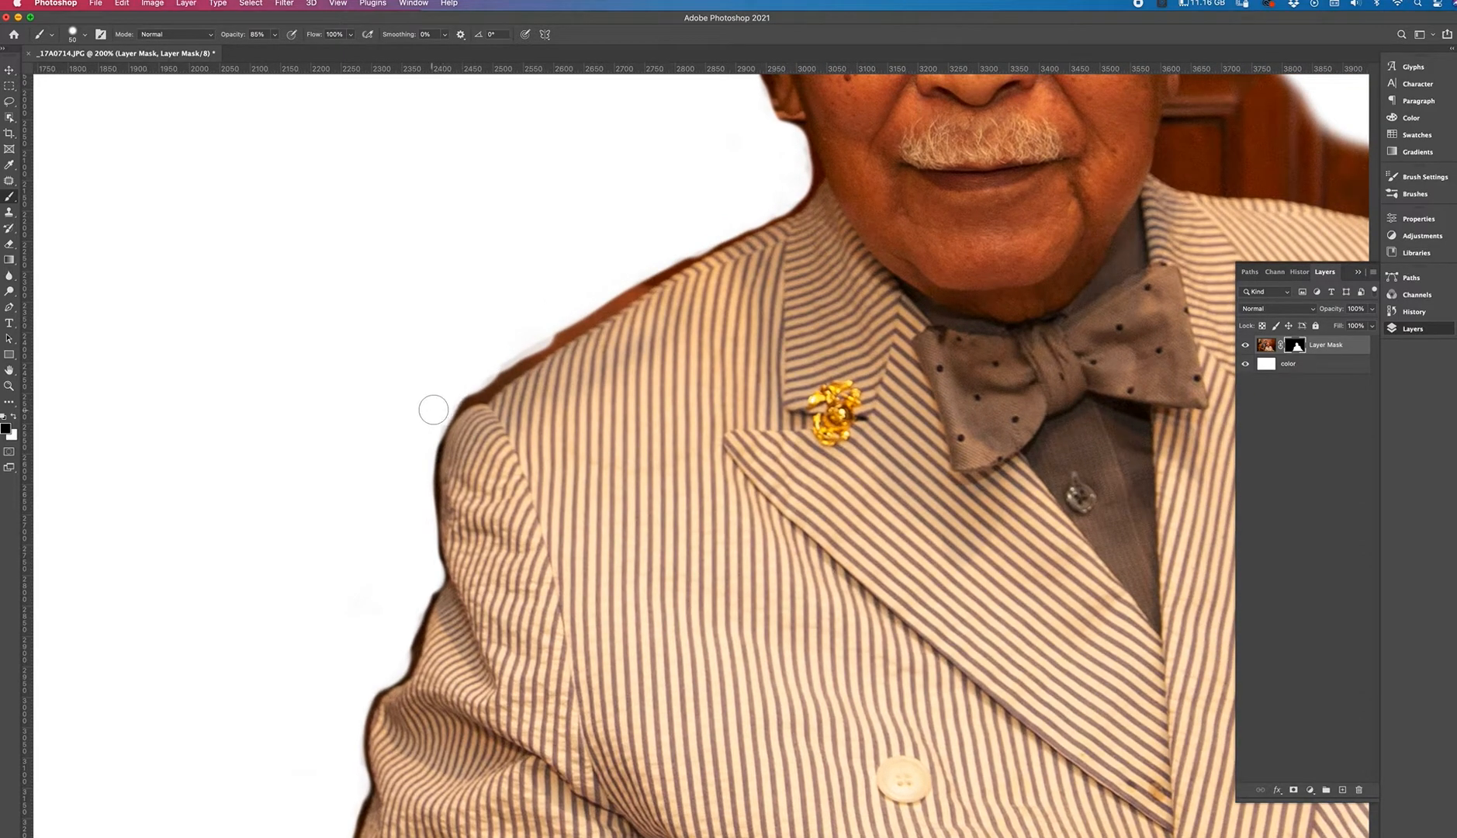
pyautogui.moveTo(451, 391); pyautogui.dragTo(532, 321)
pyautogui.moveTo(472, 383); pyautogui.dragTo(598, 293)
pyautogui.moveTo(503, 358); pyautogui.dragTo(624, 271)
pyautogui.moveTo(559, 324); pyautogui.dragTo(664, 262)
pyautogui.moveTo(722, 211); pyautogui.dragTo(619, 272)
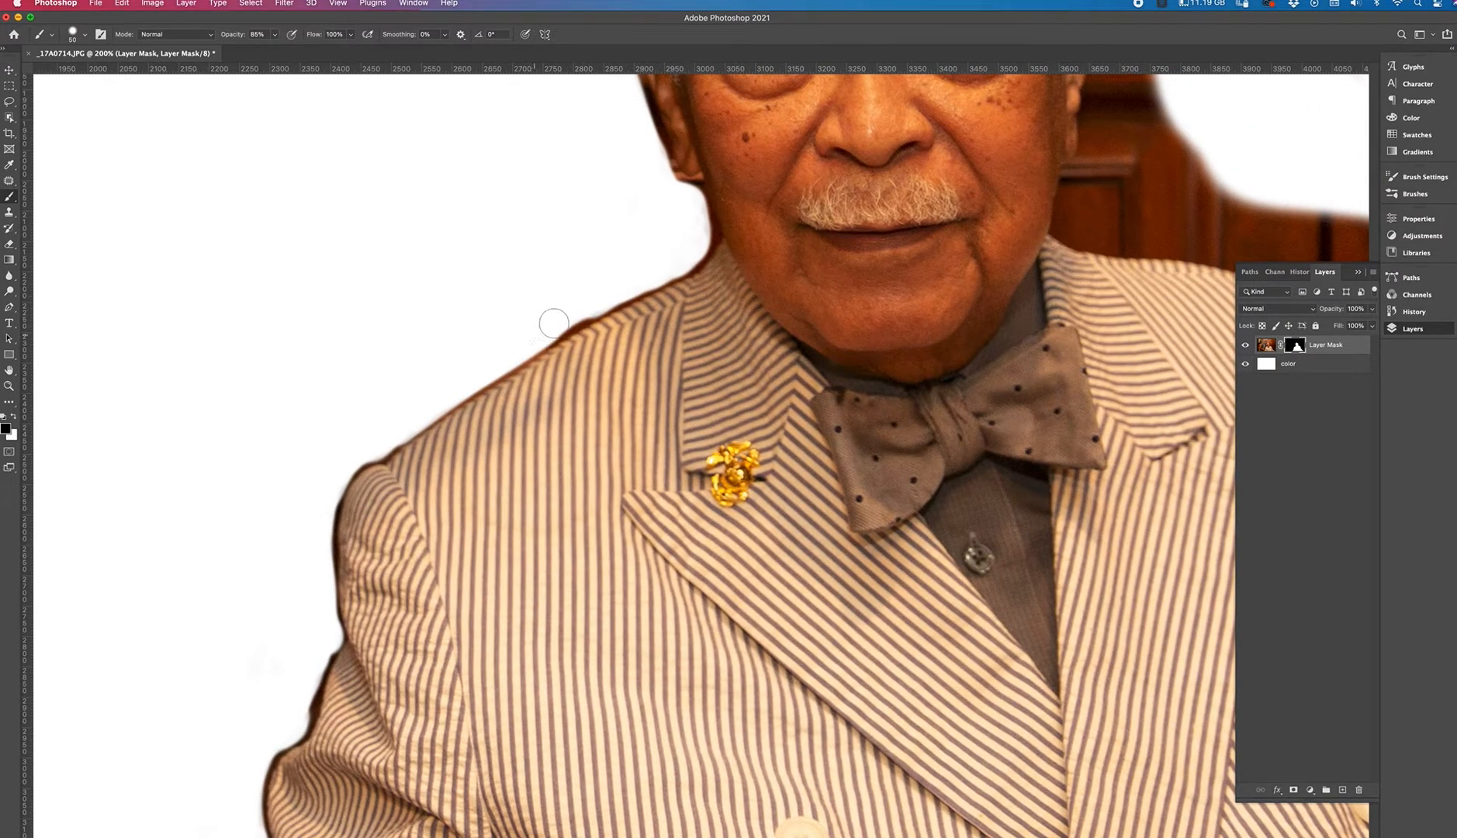
pyautogui.moveTo(556, 322); pyautogui.dragTo(601, 289)
pyautogui.moveTo(705, 234); pyautogui.dragTo(704, 239)
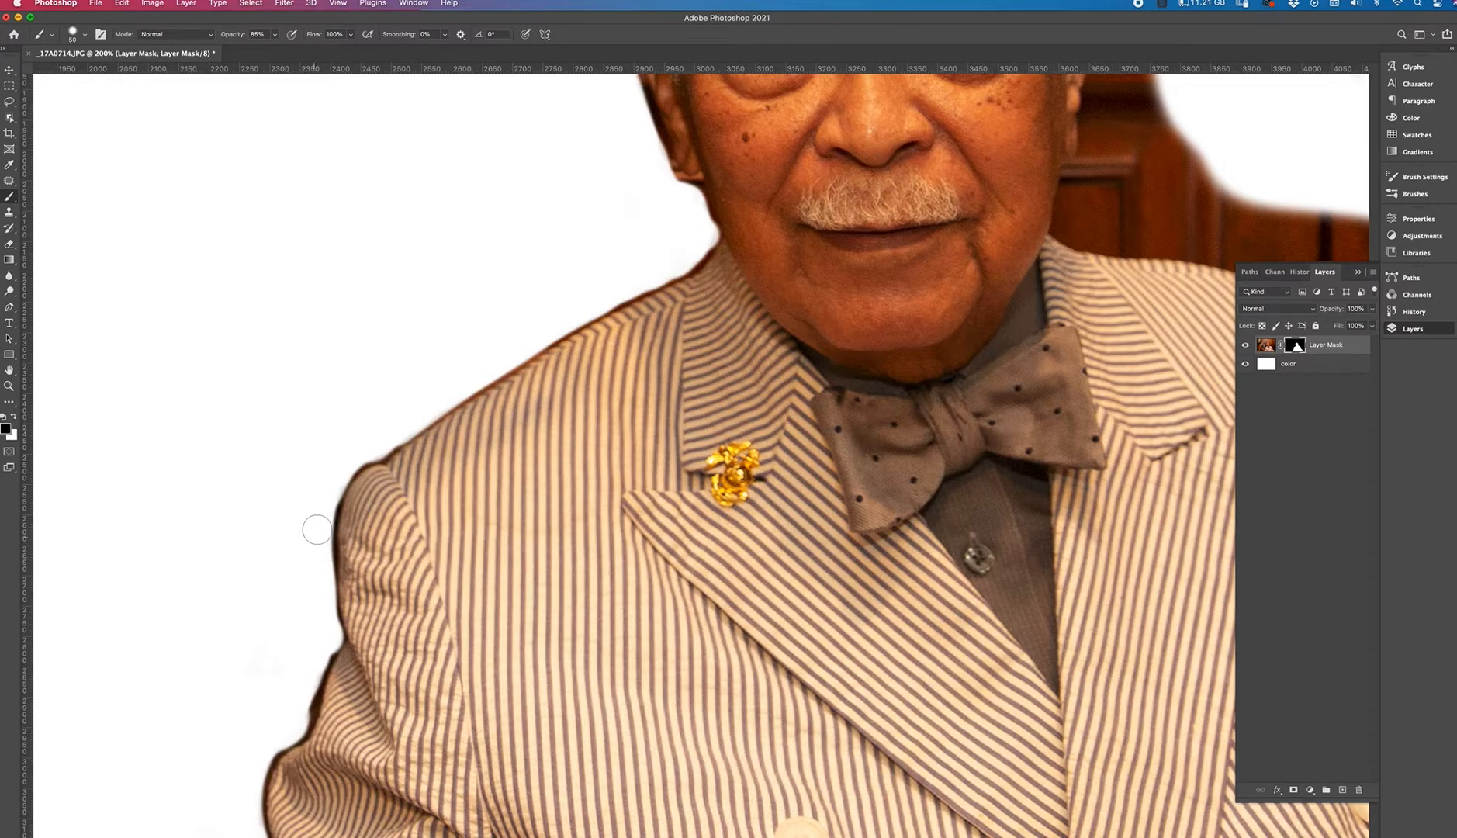
# Adjust the brush hardness and zoom in closer on the shoulder edge.
pyautogui.click(86, 36)
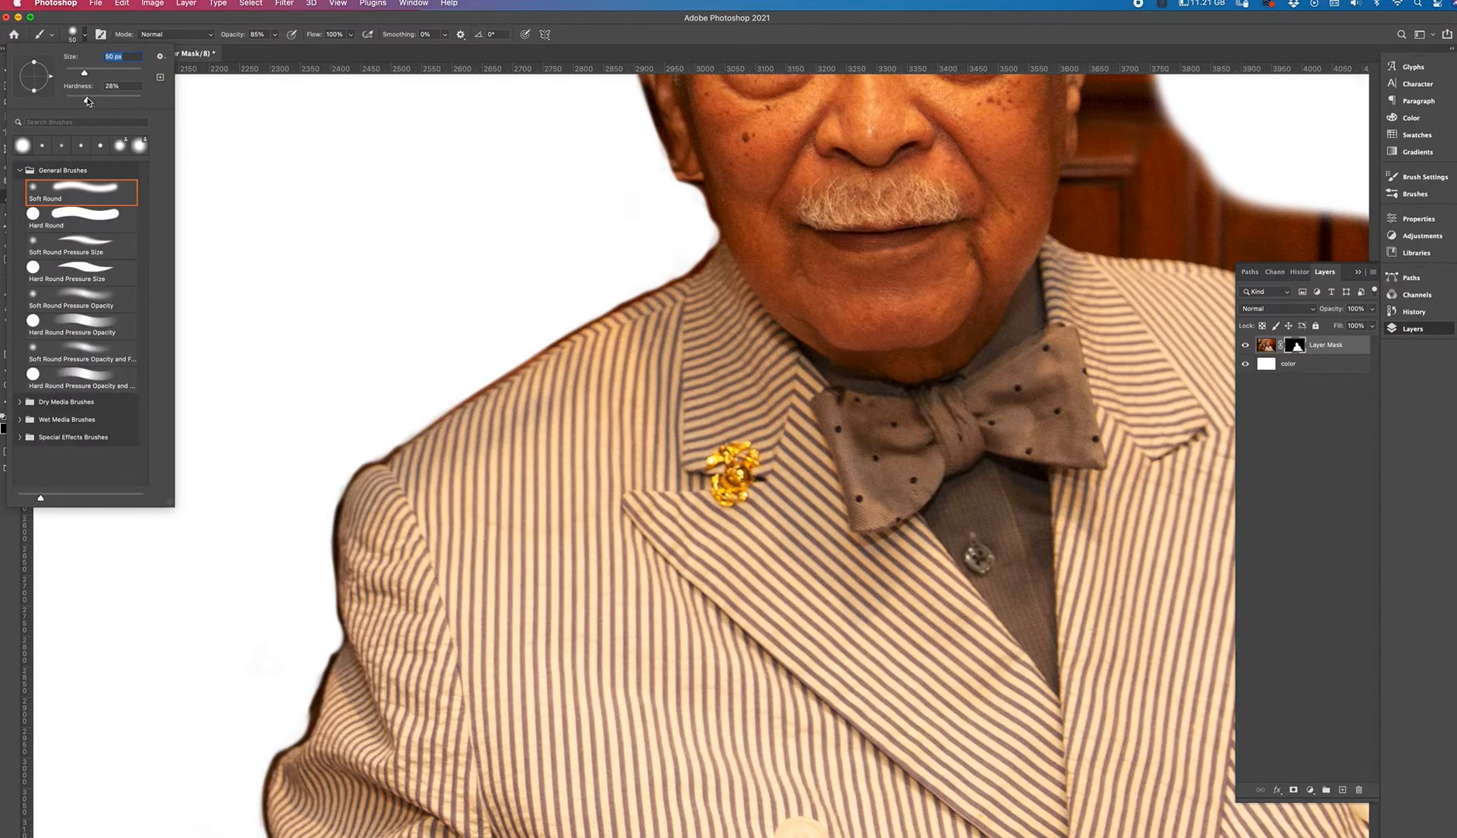
pyautogui.click(81, 100)
pyautogui.click(403, 383)
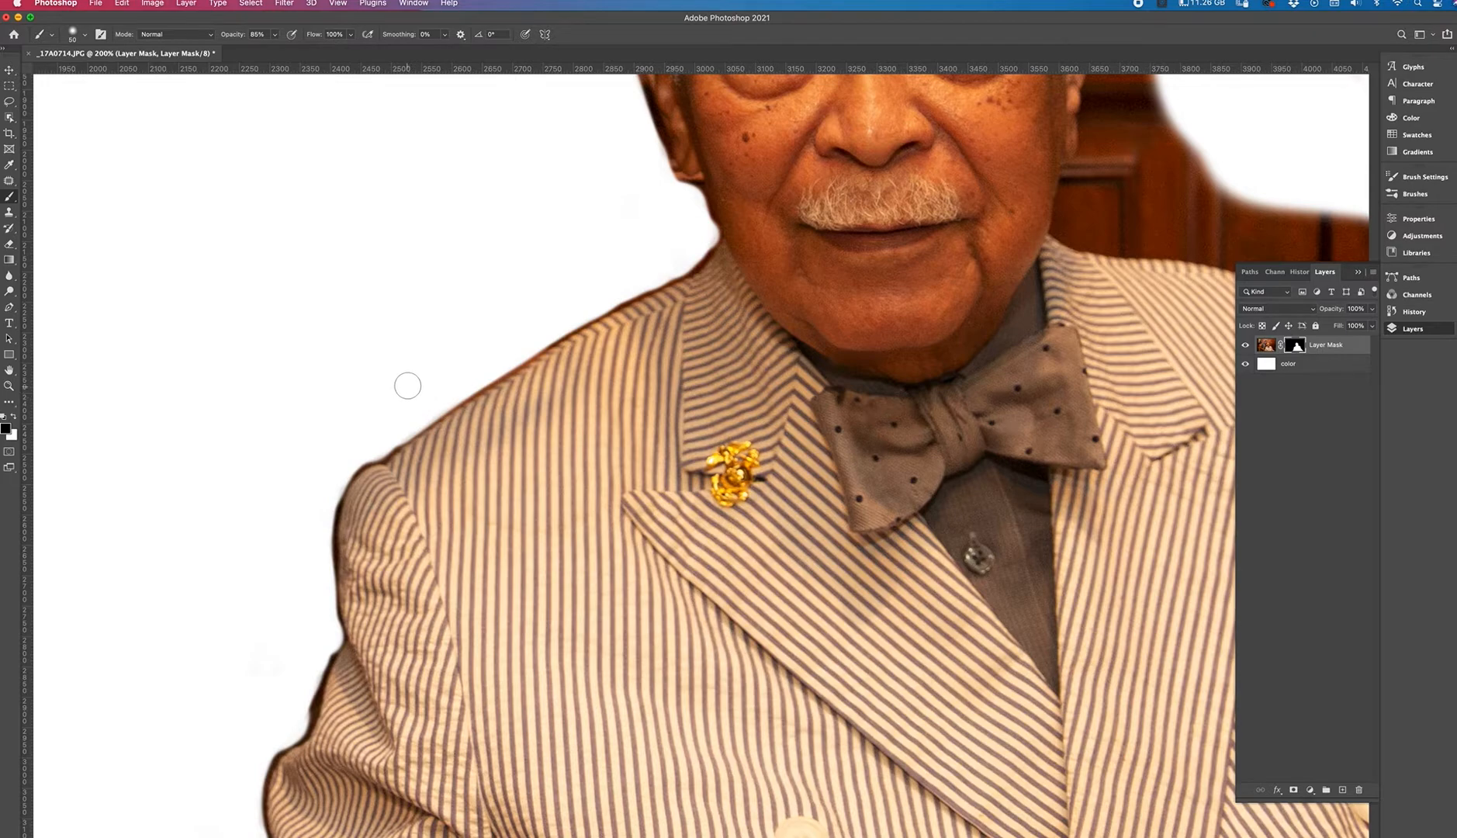
pyautogui.press('super+equal')
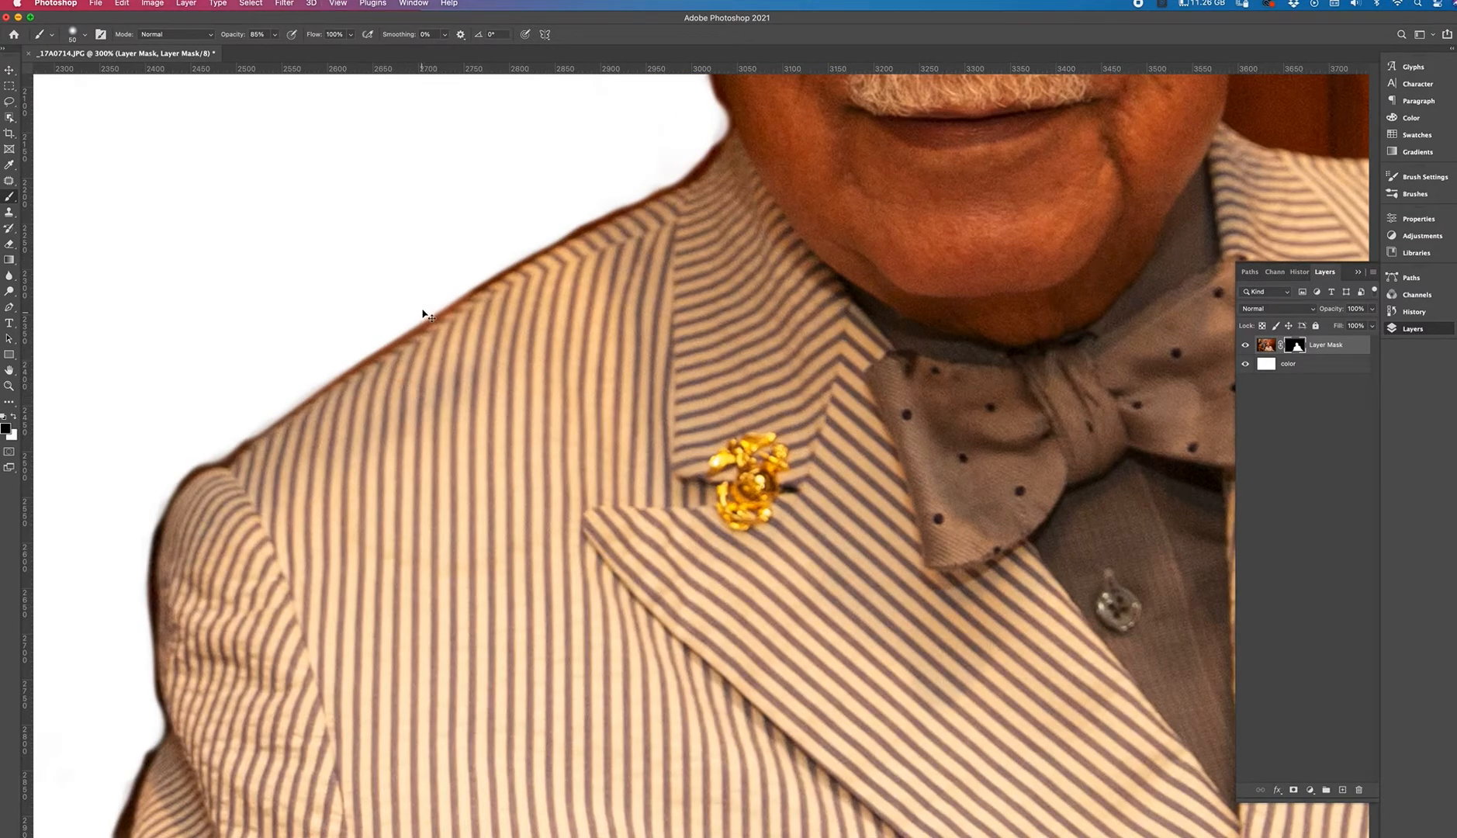
pyautogui.scroll(3, 472, 315)
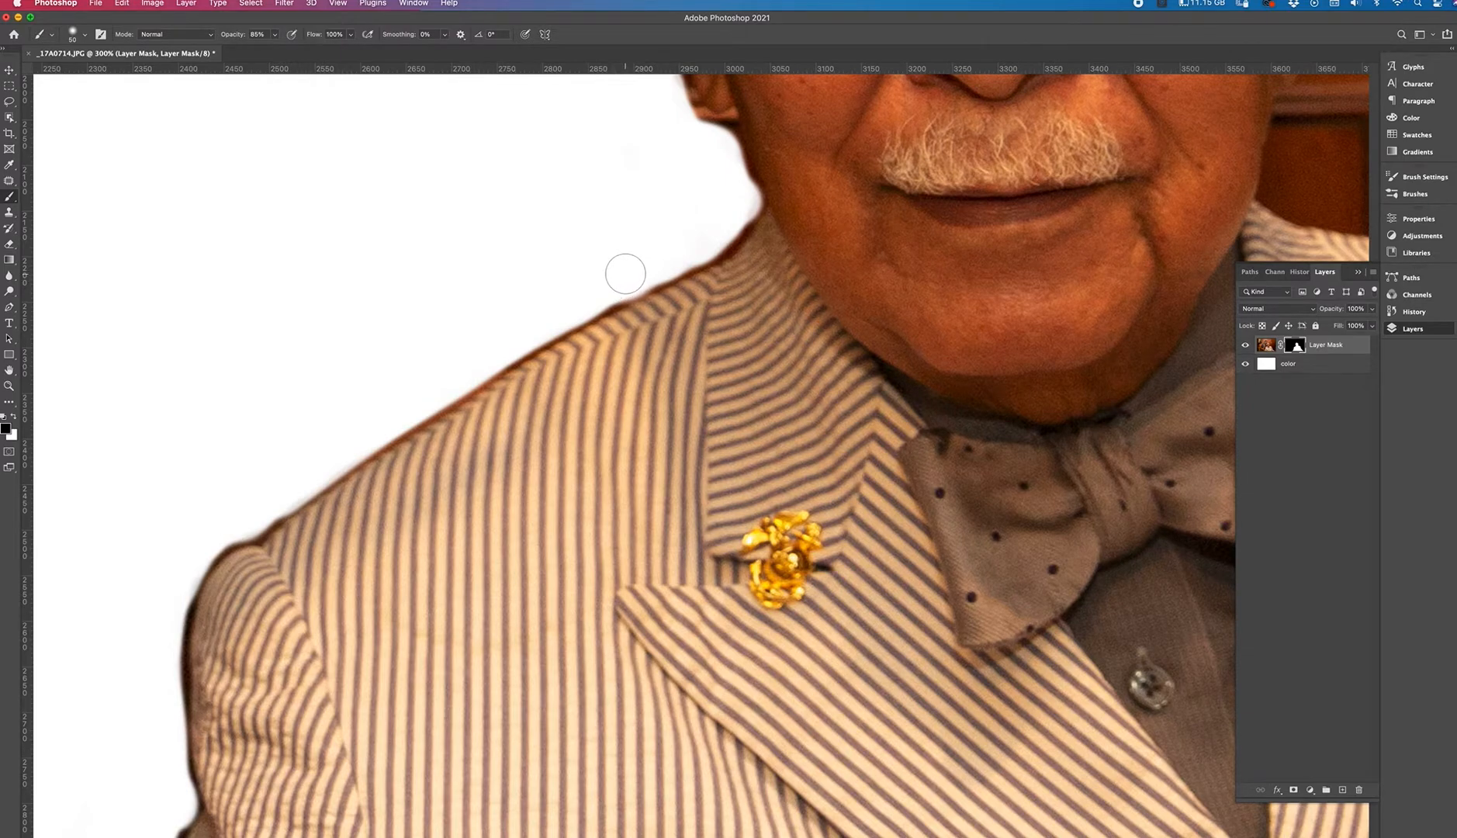
# Undo the last stroke and repaint the mask black along the jacket's shoulder edge with a smaller brush.
pyautogui.press('super+z')
pyautogui.moveTo(617, 290)
pyautogui.mouseDown()
pyautogui.moveTo(645, 272)
pyautogui.moveTo(433, 377)
pyautogui.moveTo(532, 343)
pyautogui.moveTo(403, 400)
pyautogui.moveTo(452, 390)
pyautogui.moveTo(328, 452)
pyautogui.moveTo(369, 437)
pyautogui.moveTo(253, 523)
pyautogui.moveTo(250, 495)
pyautogui.mouseUp()
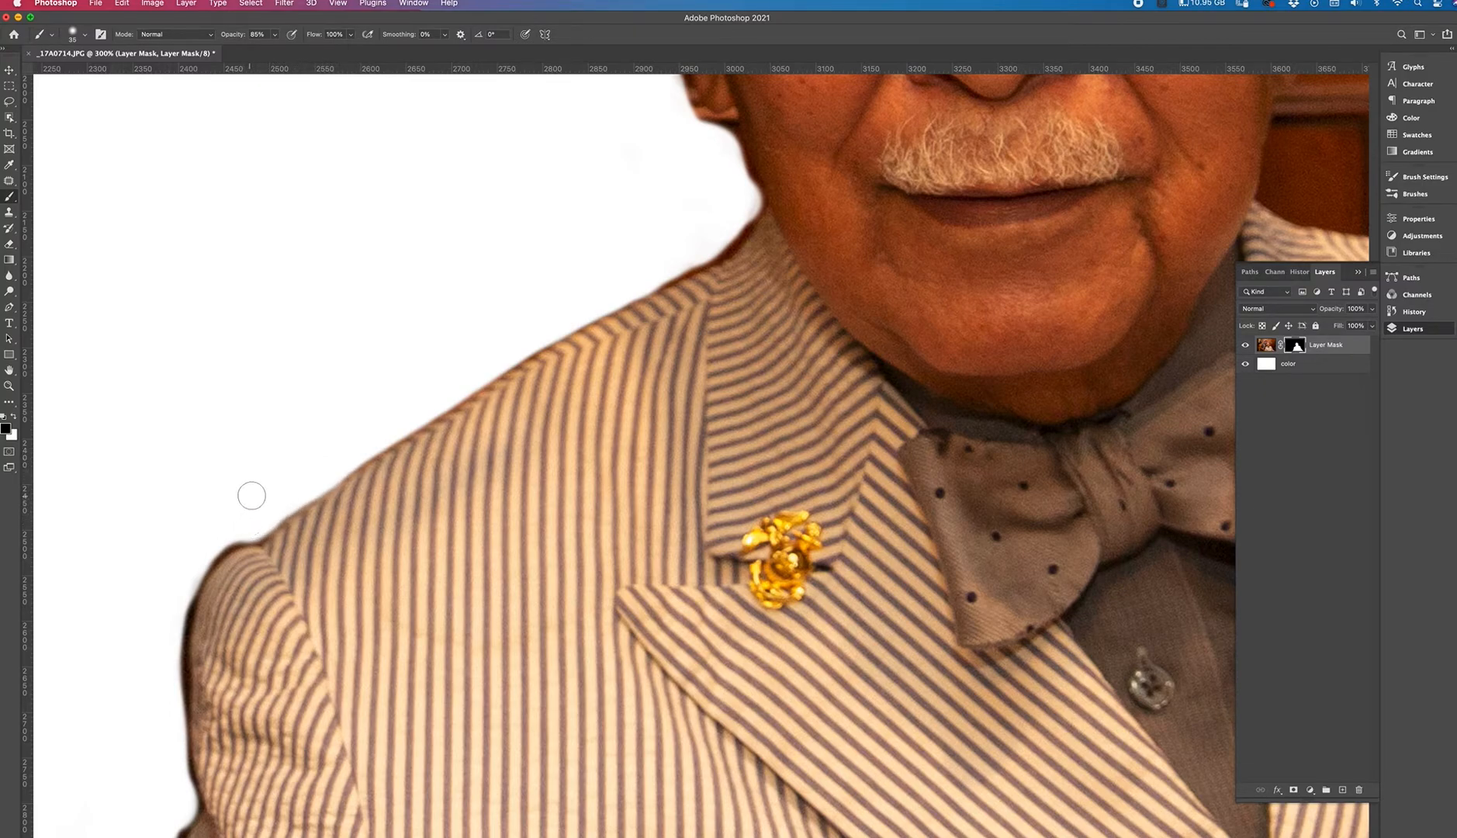
pyautogui.press('[')
pyautogui.moveTo(198, 545)
pyautogui.mouseDown()
pyautogui.moveTo(245, 528)
pyautogui.moveTo(189, 565)
pyautogui.moveTo(229, 536)
pyautogui.moveTo(156, 615)
pyautogui.moveTo(209, 539)
pyautogui.moveTo(157, 620)
pyautogui.moveTo(215, 531)
pyautogui.mouseUp()
pyautogui.press('super+z')
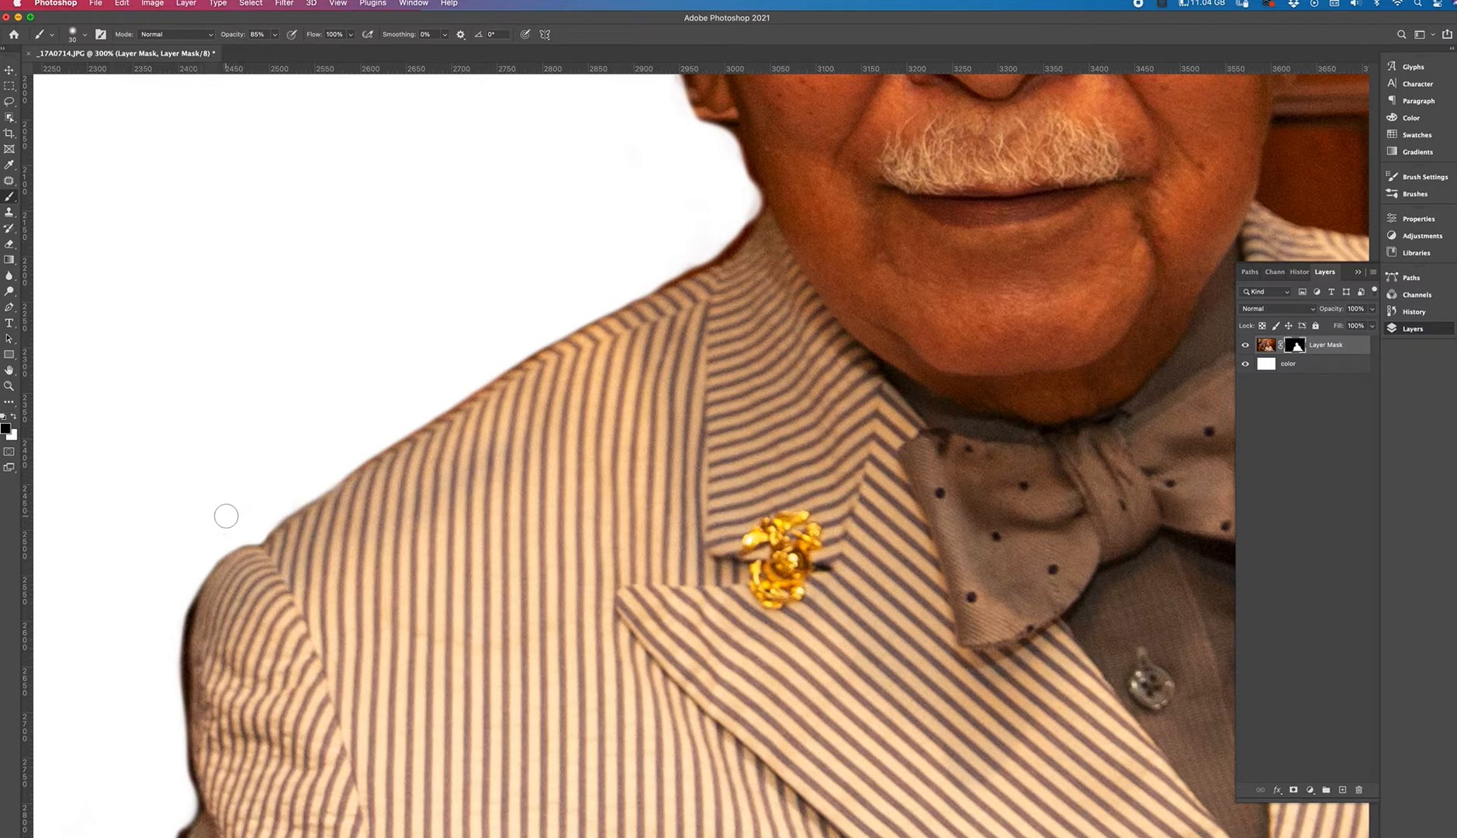
pyautogui.moveTo(277, 479); pyautogui.dragTo(335, 362)
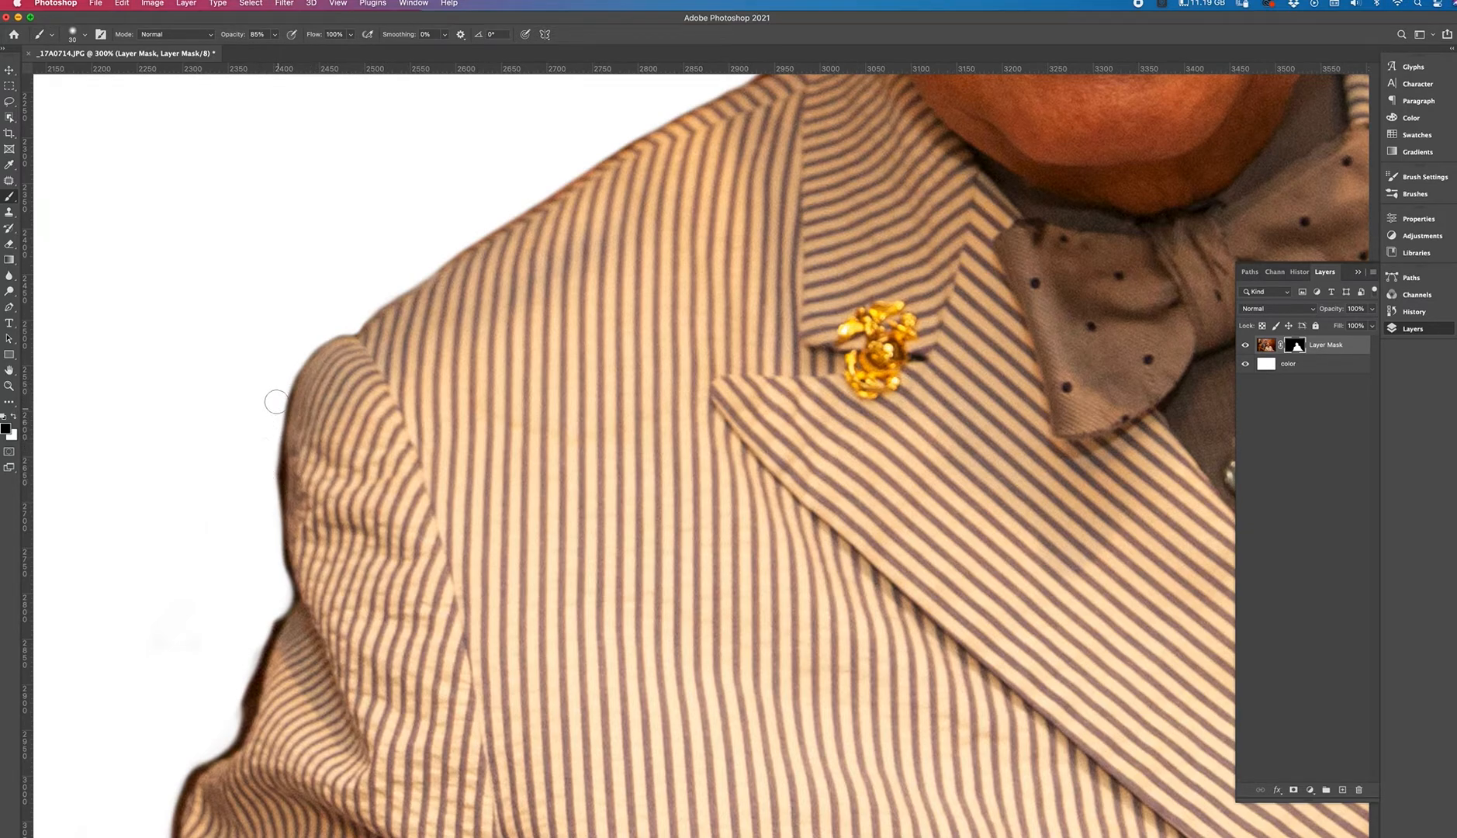
# Reduce the brush size and paint black on the mask along the outer edge of the upper sleeve.
pyautogui.press('[')
pyautogui.moveTo(279, 395); pyautogui.dragTo(269, 445)
pyautogui.moveTo(279, 410); pyautogui.dragTo(267, 527)
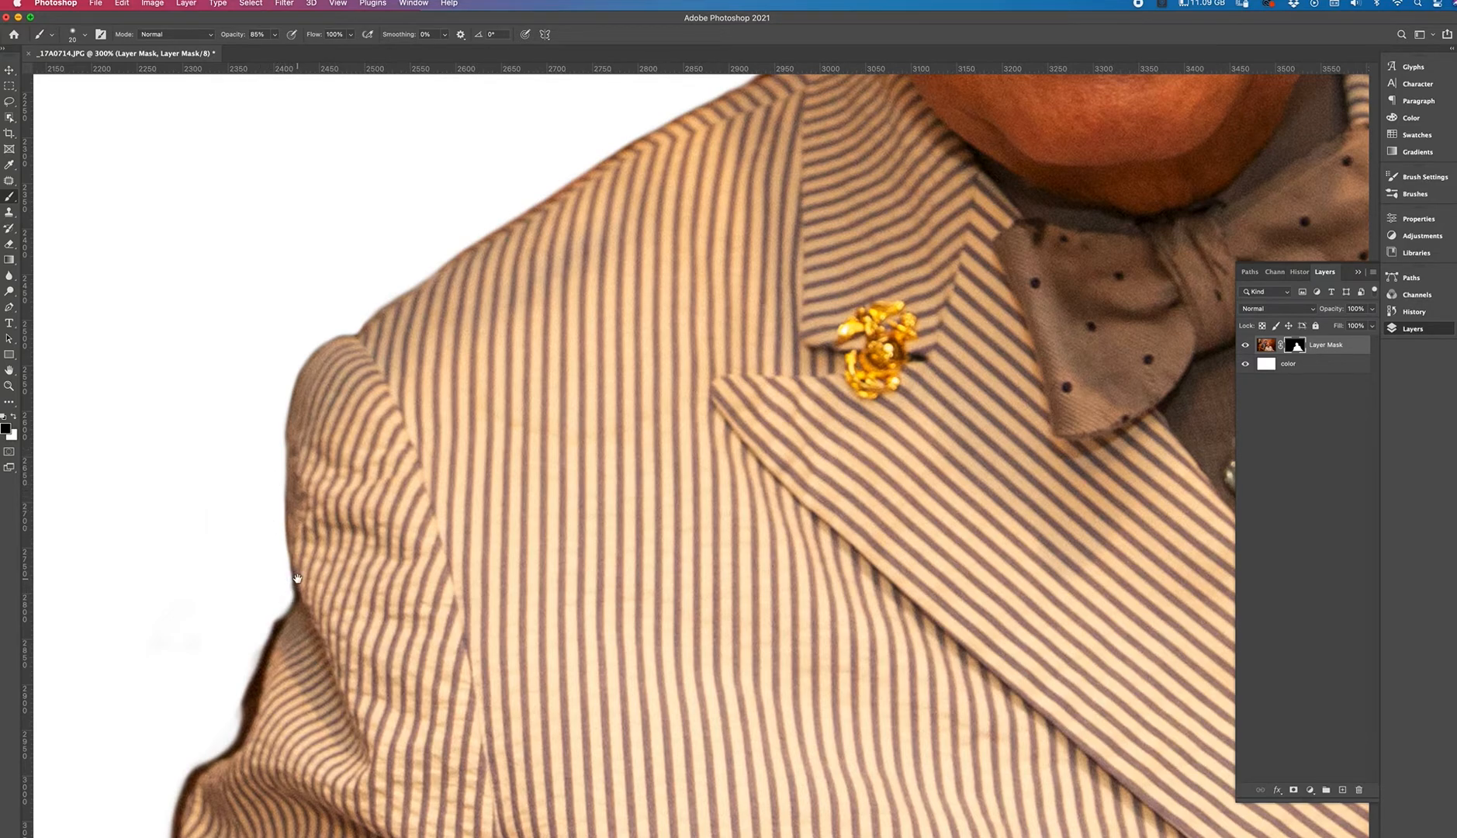
pyautogui.moveTo(266, 593)
pyautogui.mouseDown()
pyautogui.moveTo(319, 452)
pyautogui.moveTo(393, 357)
pyautogui.mouseUp()
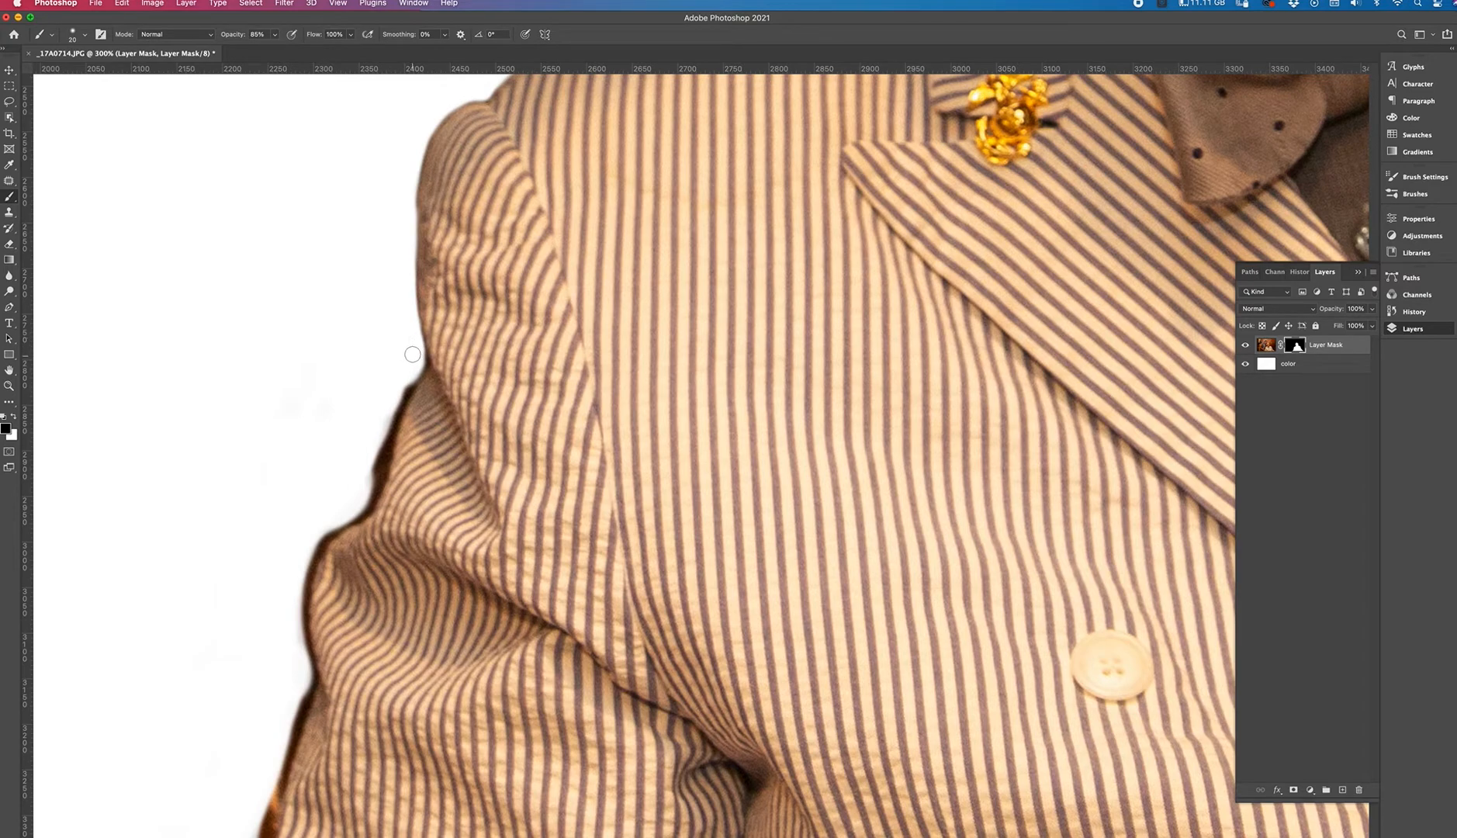
# Paint black on the mask along the sleeve's edge below the shoulder seam.
pyautogui.moveTo(418, 358); pyautogui.dragTo(365, 438)
pyautogui.moveTo(411, 362)
pyautogui.mouseDown()
pyautogui.moveTo(368, 466)
pyautogui.moveTo(415, 356)
pyautogui.moveTo(355, 508)
pyautogui.moveTo(354, 475)
pyautogui.moveTo(372, 476)
pyautogui.moveTo(360, 503)
pyautogui.moveTo(347, 496)
pyautogui.moveTo(376, 475)
pyautogui.moveTo(330, 524)
pyautogui.mouseUp()
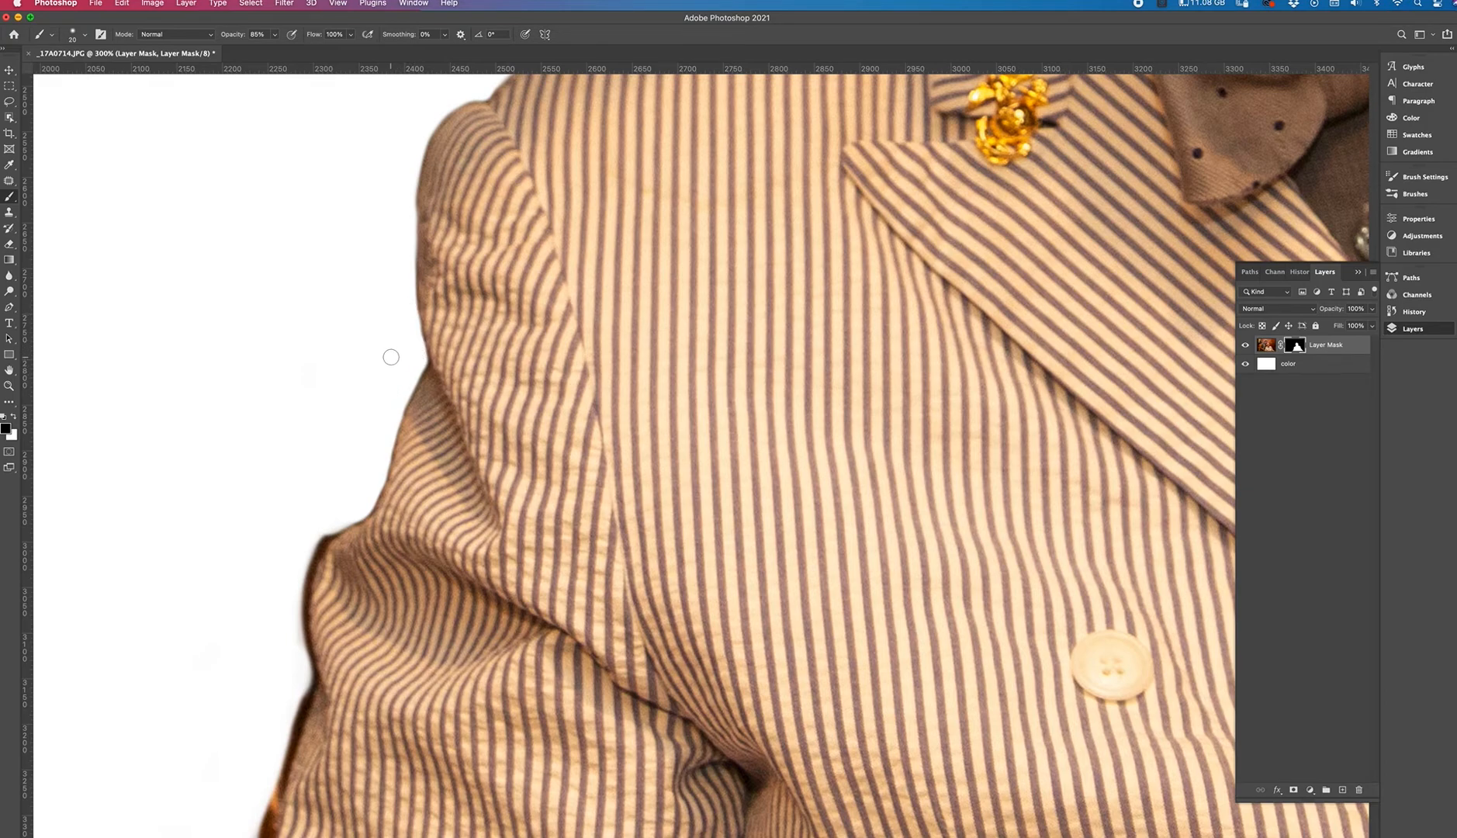
pyautogui.moveTo(404, 368); pyautogui.dragTo(438, 297)
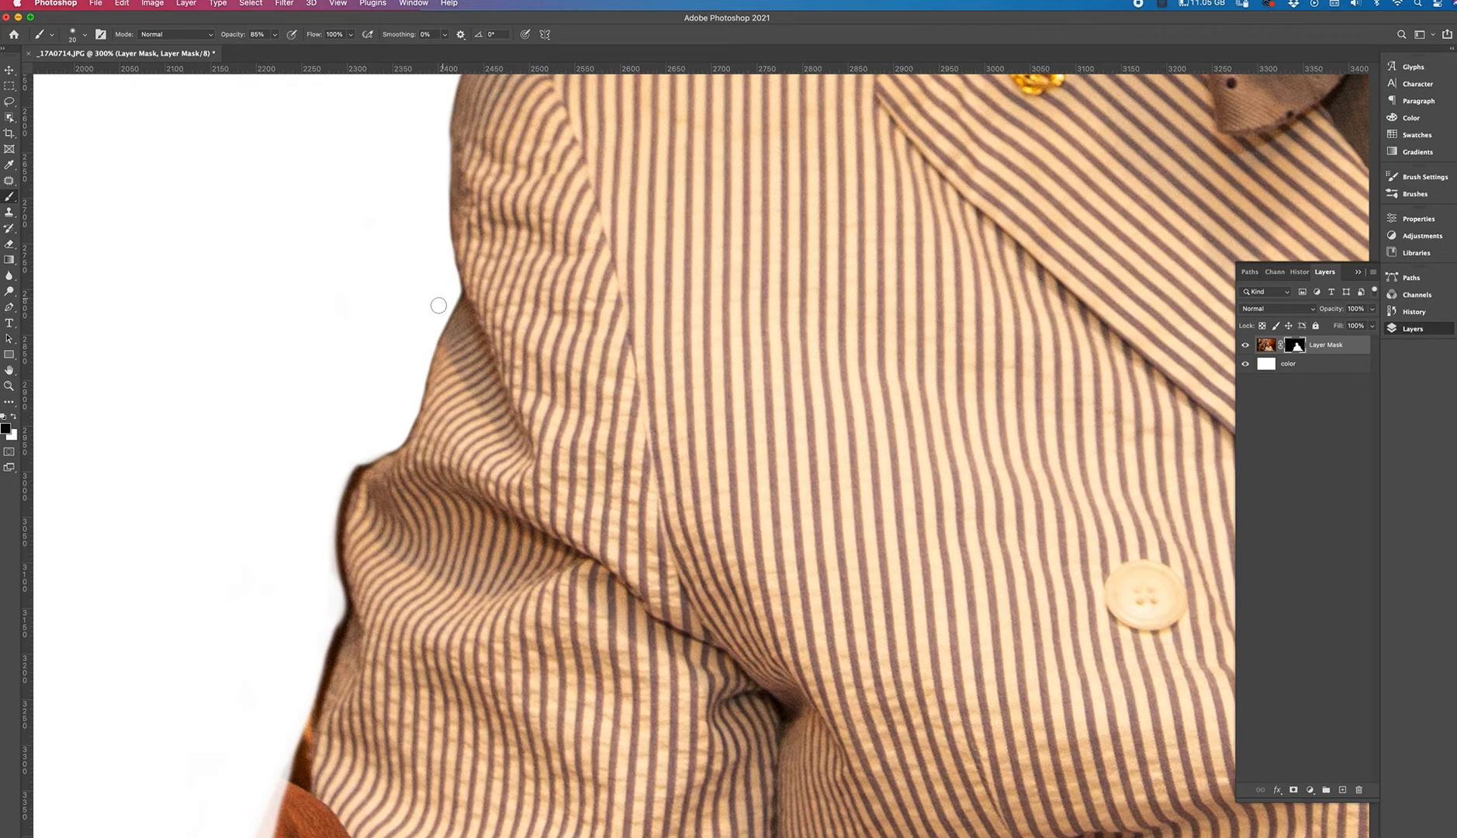
# Keep the Soft Round brush at 20 px and paint black along the edge of the sleeve's lower bulge.
pyautogui.click(84, 36)
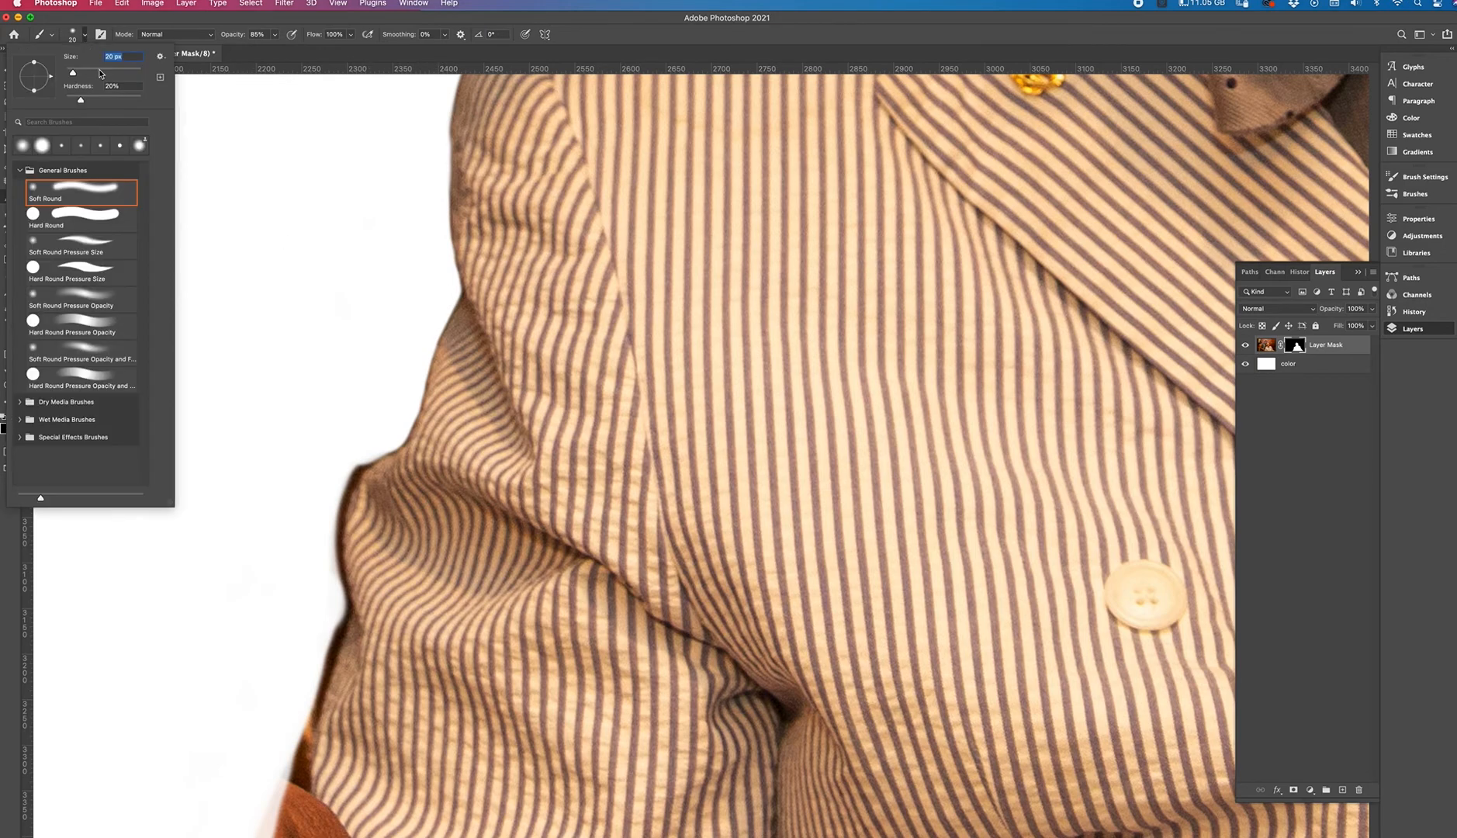
pyautogui.press('Return')
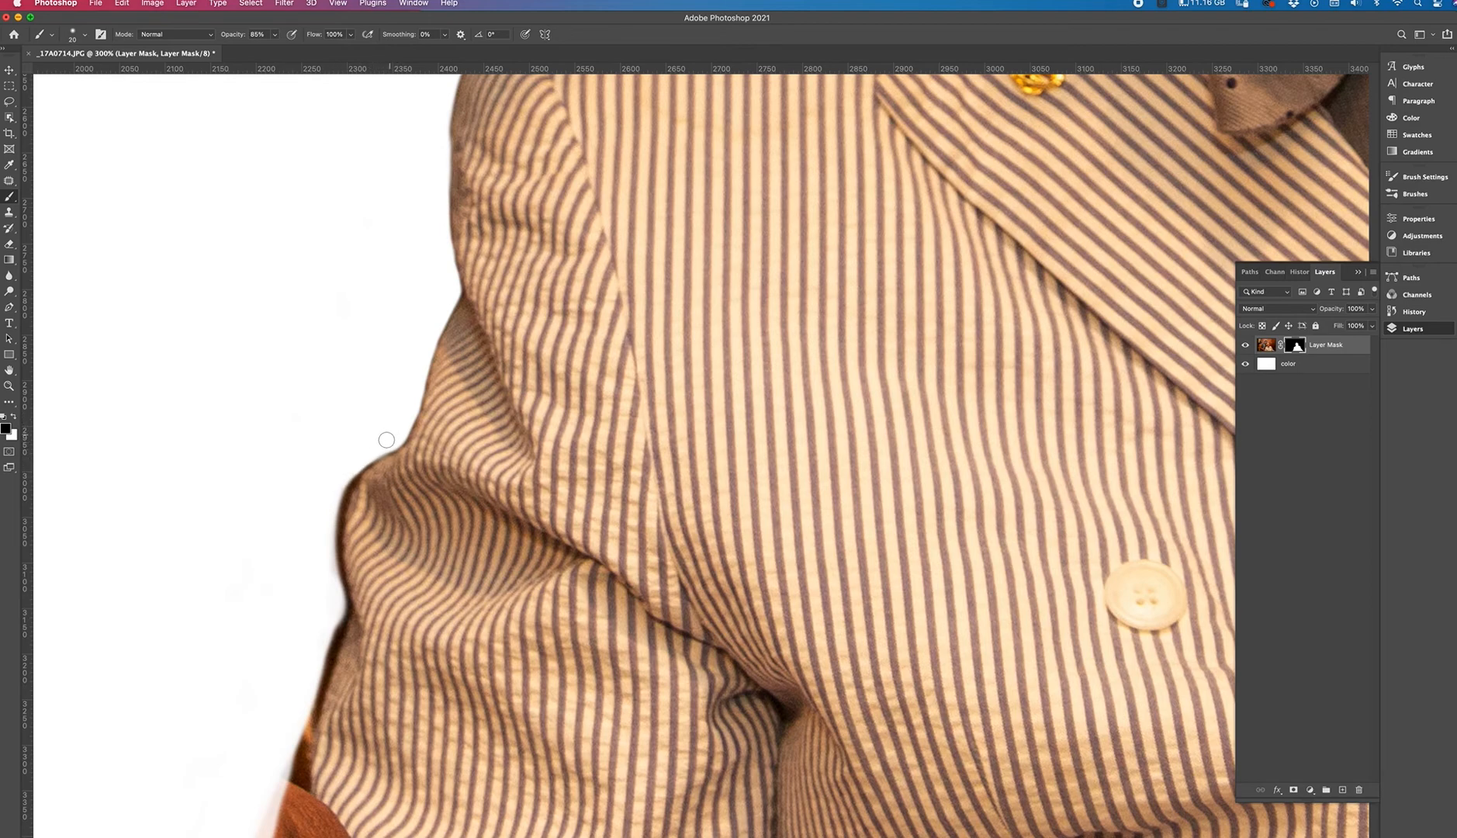
pyautogui.moveTo(355, 468)
pyautogui.mouseDown()
pyautogui.moveTo(335, 498)
pyautogui.moveTo(351, 471)
pyautogui.moveTo(325, 530)
pyautogui.moveTo(337, 490)
pyautogui.moveTo(333, 602)
pyautogui.mouseUp()
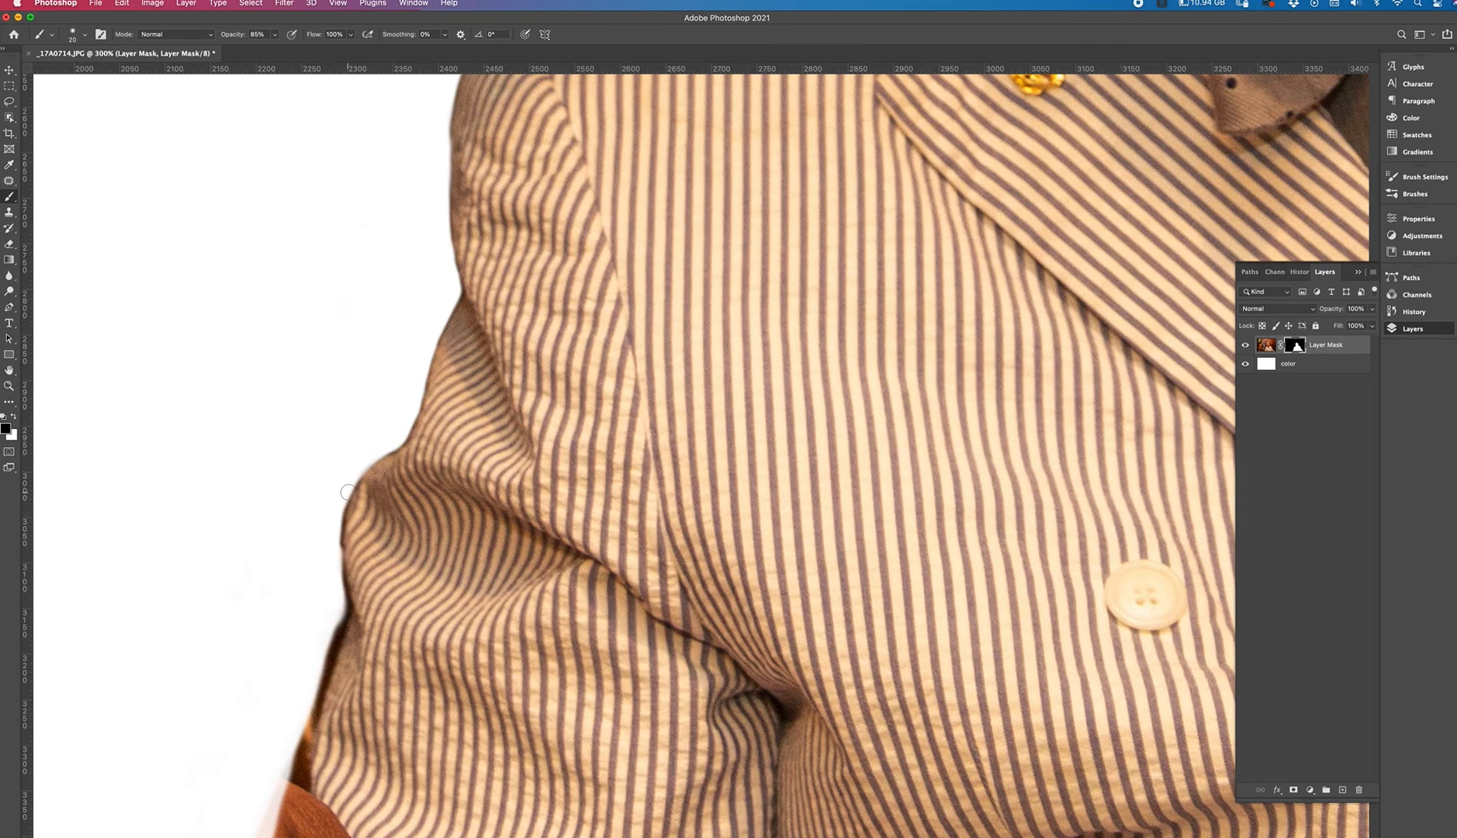
# Zoom out and pan to review the whole masked figure against the white background.
pyautogui.press('super+minus')
pyautogui.press('super+minus')
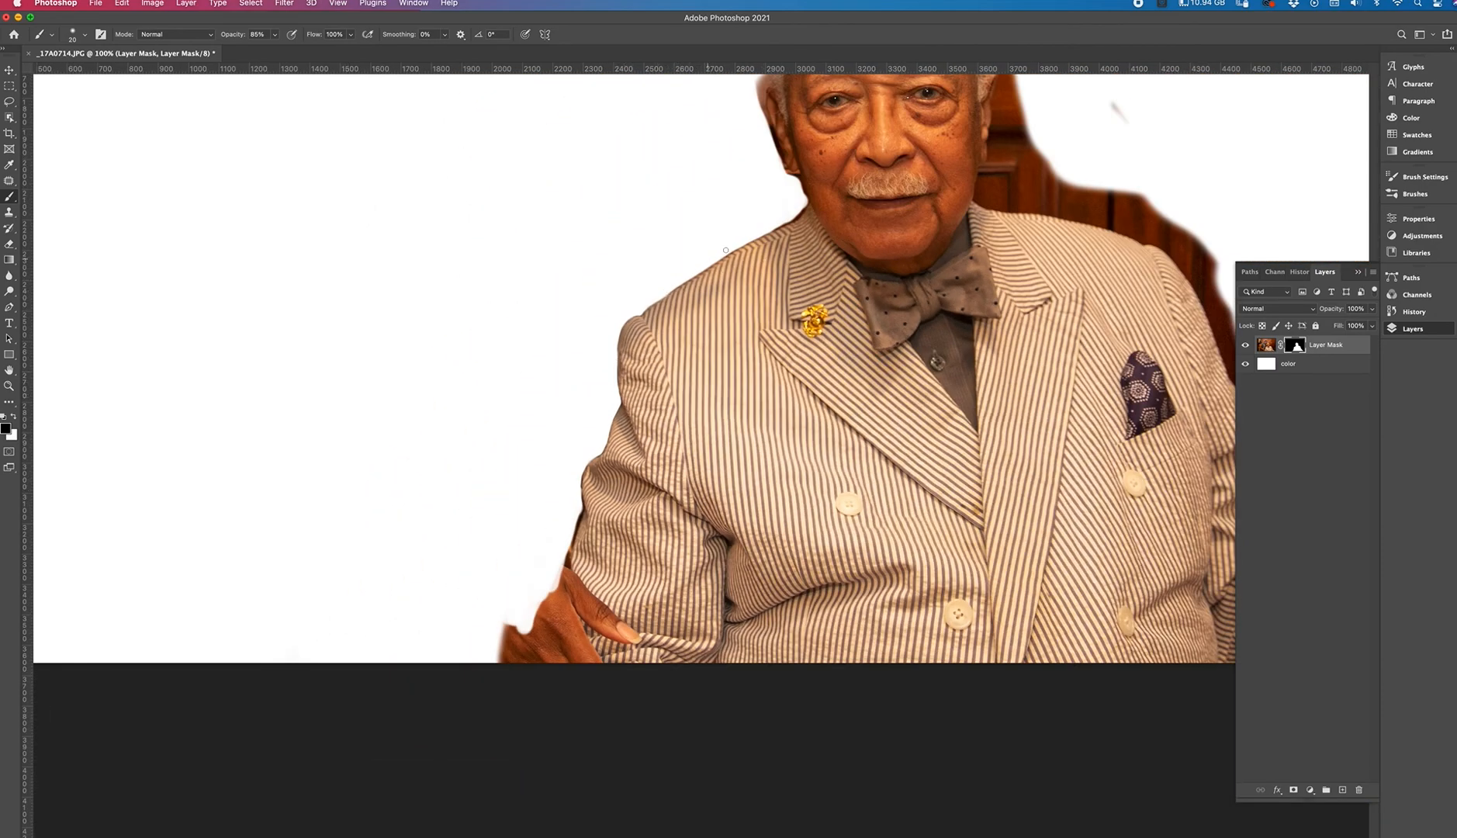
pyautogui.moveTo(787, 341); pyautogui.dragTo(656, 252)
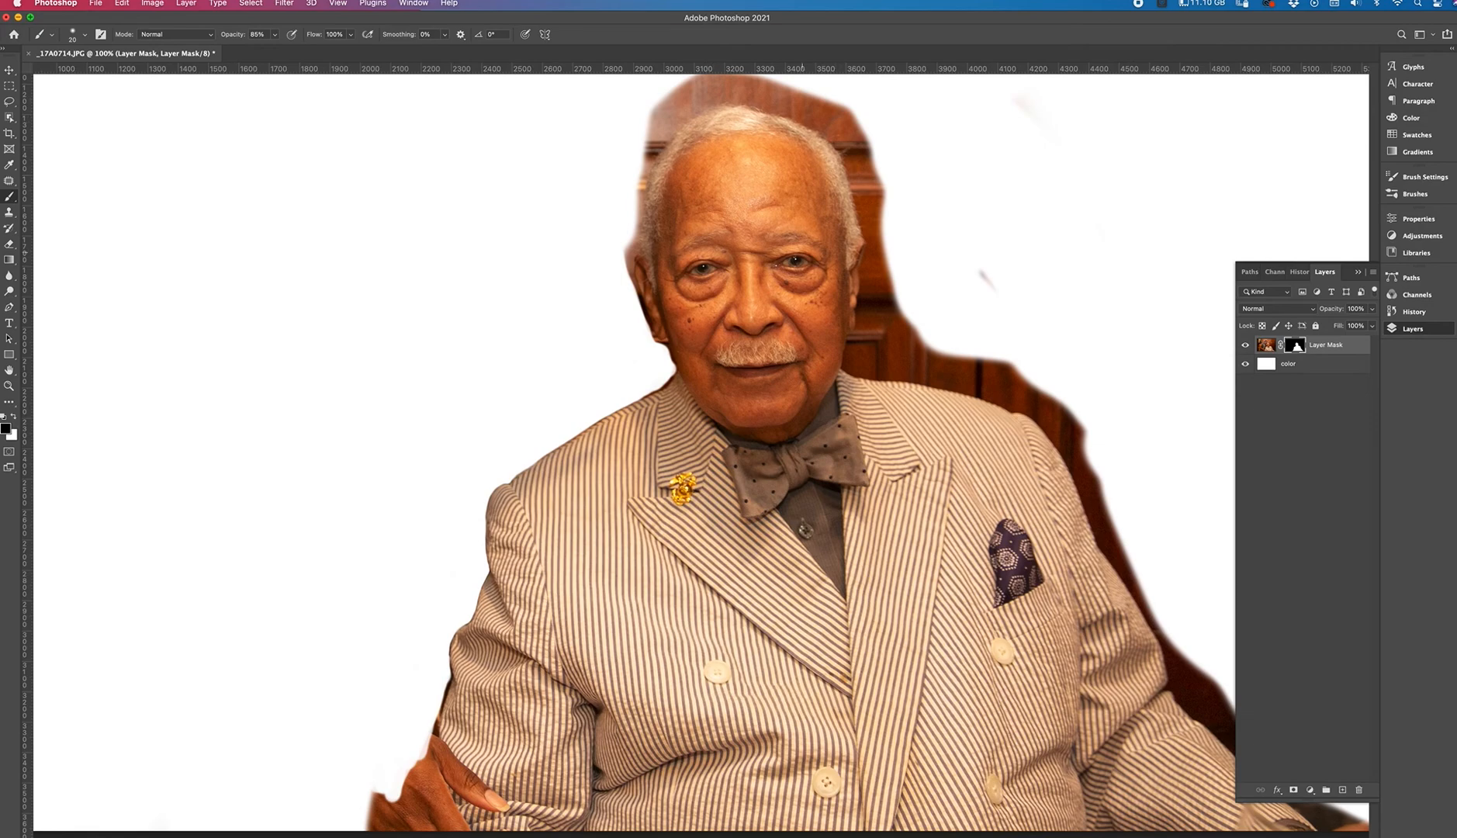